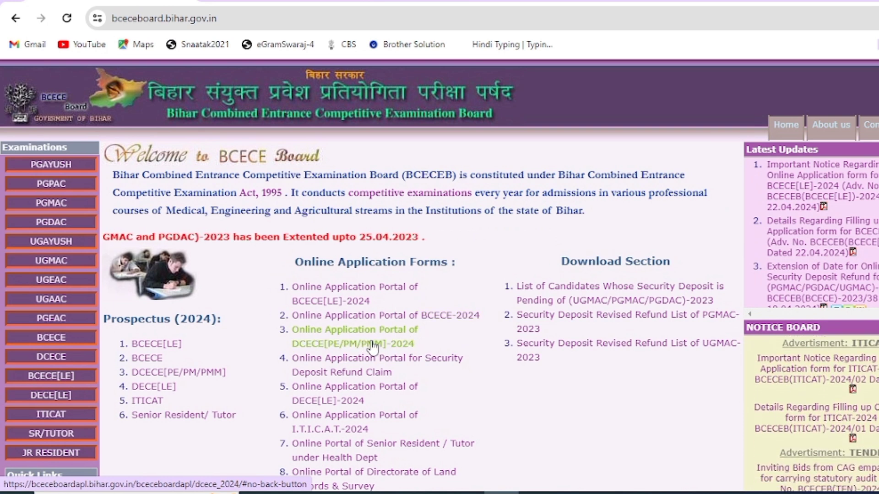
# Step: Browse the BCECEB homepage, then reload it from the address bar
pyautogui.scroll(-1, 426, 353)
pyautogui.scroll(-4, 426, 354)
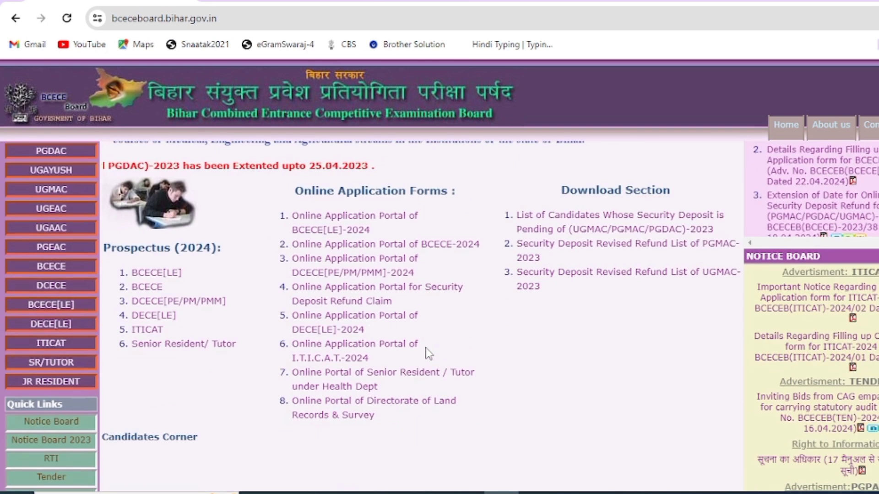
pyautogui.scroll(3, 426, 354)
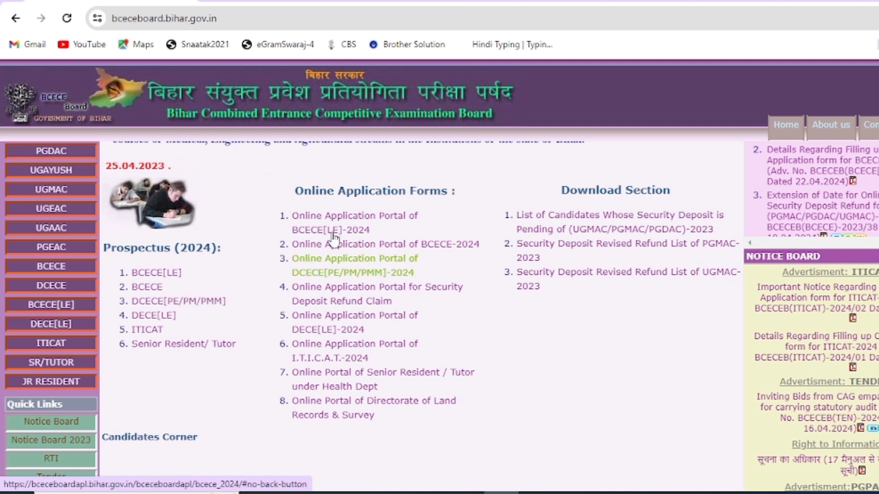
pyautogui.scroll(-3, 414, 226)
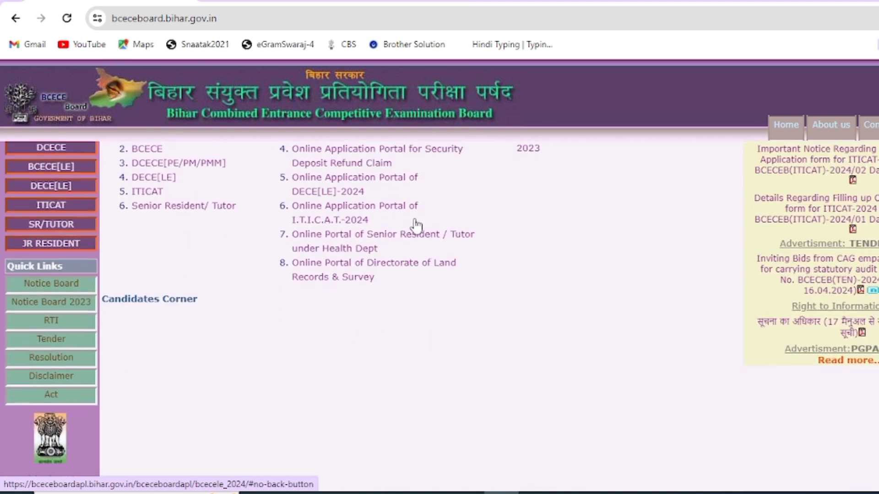
pyautogui.scroll(5, 417, 225)
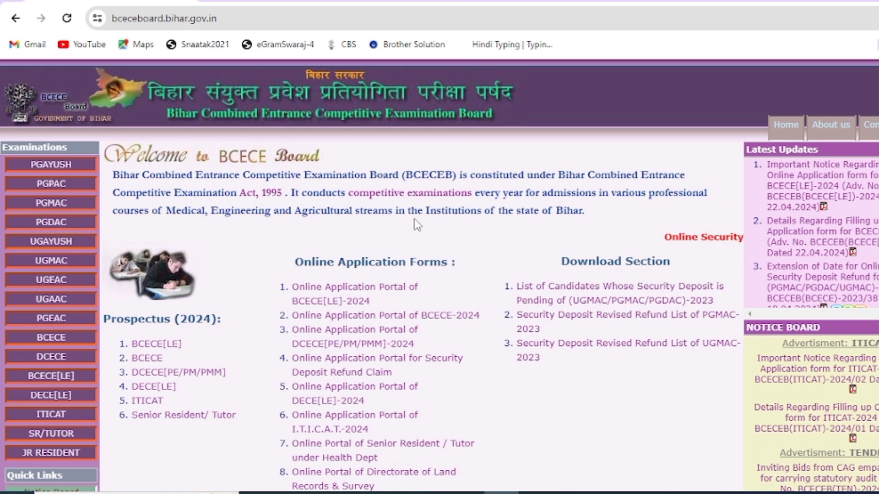
pyautogui.scroll(-4, 416, 225)
pyautogui.scroll(-4, 416, 225)
pyautogui.scroll(8, 417, 226)
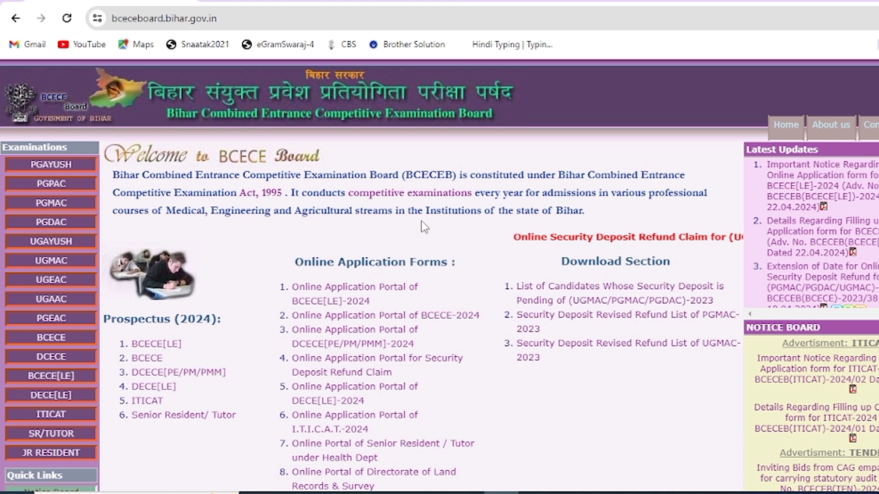
pyautogui.scroll(-1, 425, 226)
pyautogui.scroll(-1, 425, 227)
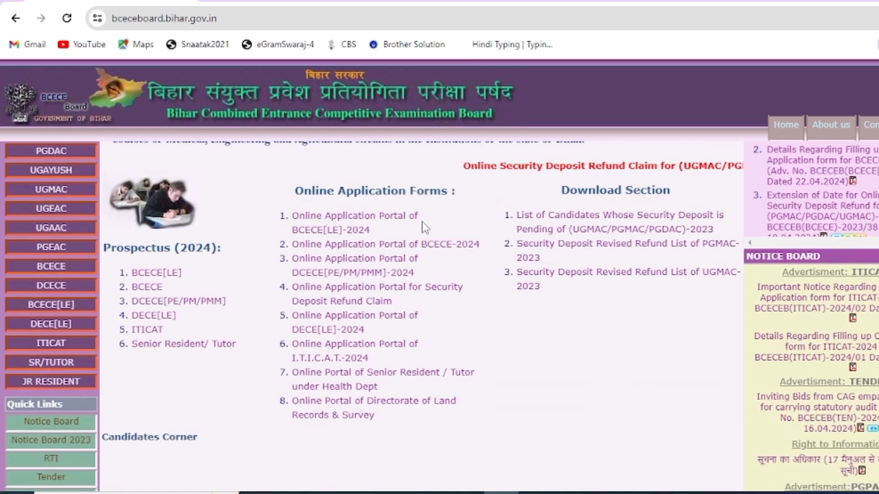
pyautogui.scroll(-5, 422, 222)
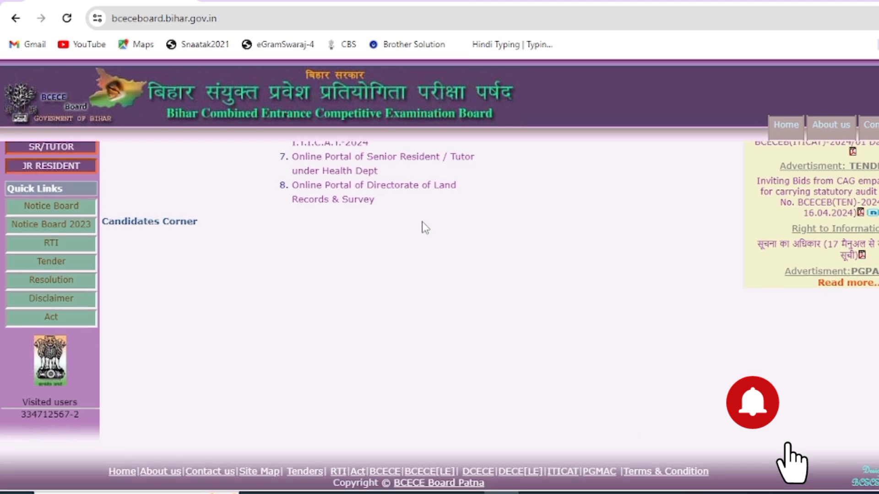
pyautogui.scroll(5, 423, 222)
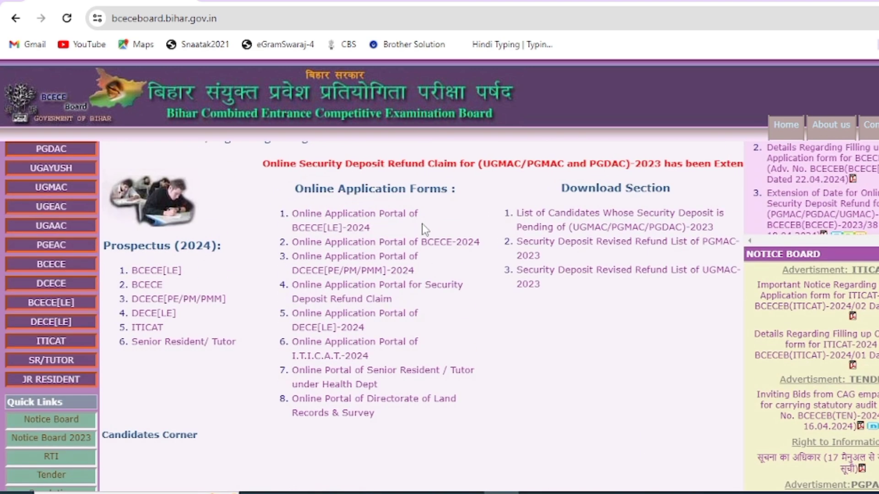
pyautogui.scroll(-3, 445, 268)
pyautogui.scroll(5, 445, 269)
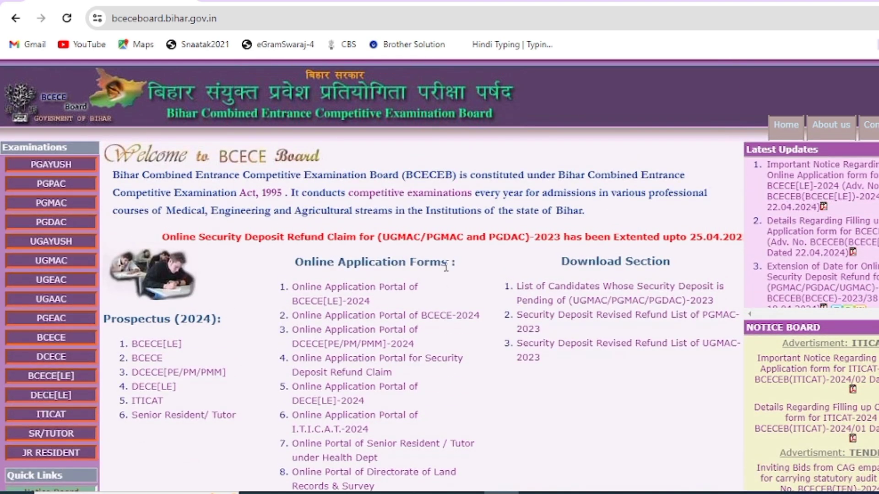
pyautogui.scroll(-4, 445, 267)
pyautogui.scroll(4, 447, 258)
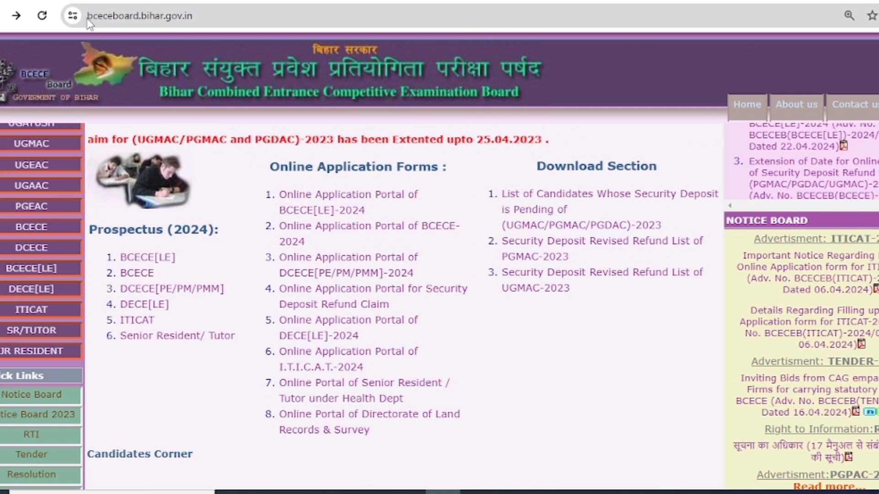
pyautogui.click(99, 17)
pyautogui.moveTo(99, 20); pyautogui.dragTo(219, 21)
pyautogui.press('Return')
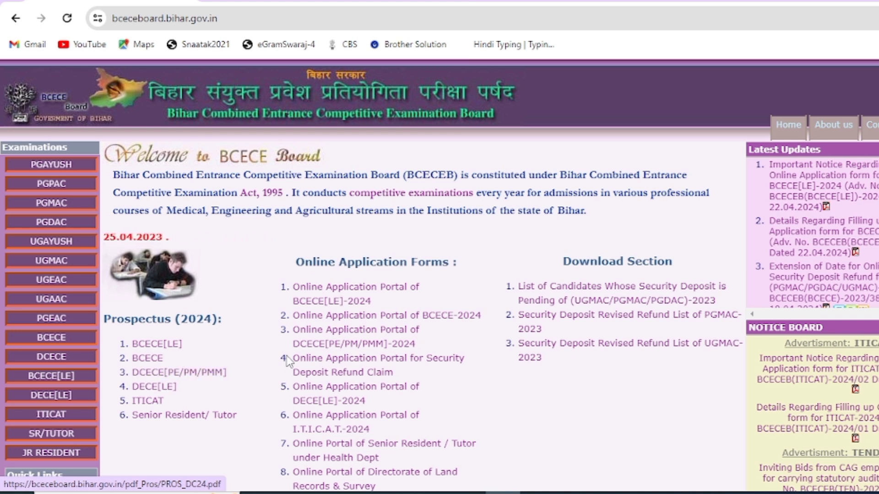
# Step: Open the DCECE[PE/PM/PMM]-2024 portal and check its login email, password and captcha fields
pyautogui.click(348, 344)
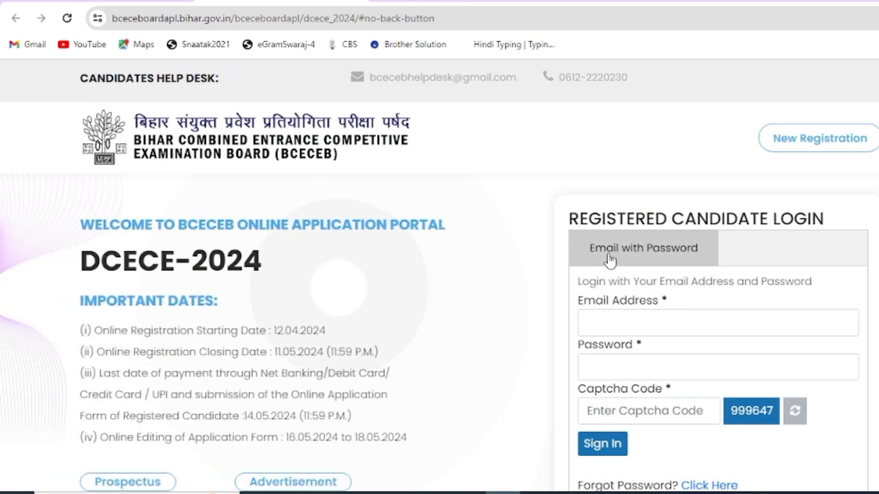
pyautogui.click(610, 326)
pyautogui.click(613, 370)
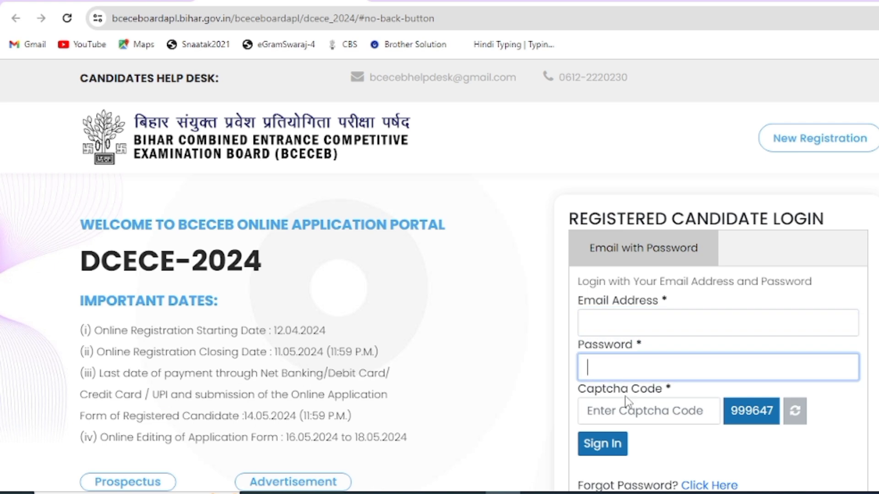
pyautogui.click(617, 414)
pyautogui.scroll(-2, 605, 447)
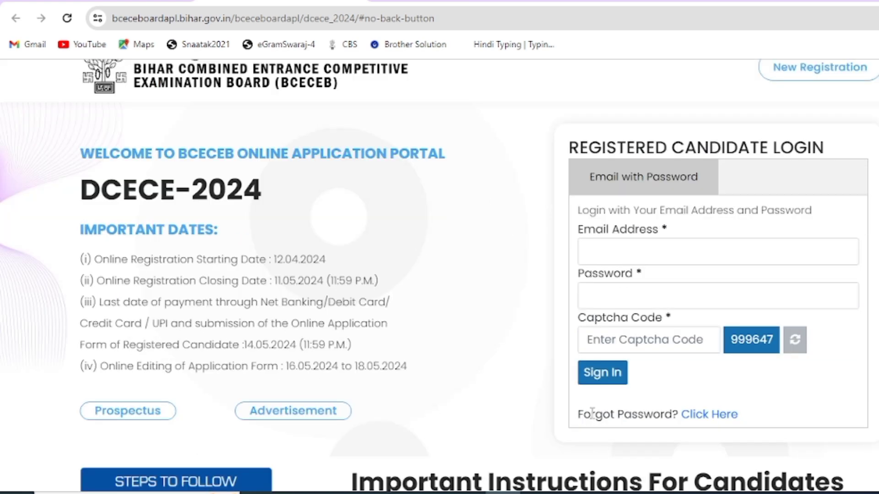
pyautogui.moveTo(590, 414); pyautogui.dragTo(668, 416)
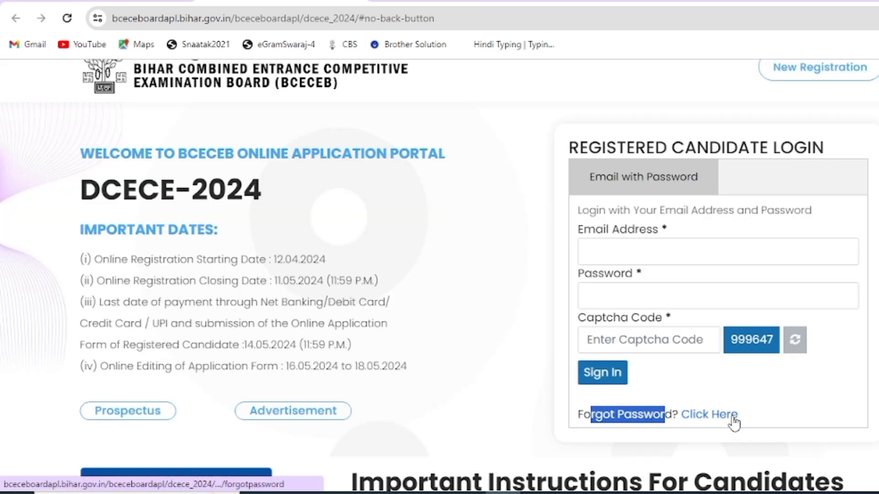
pyautogui.scroll(2, 745, 389)
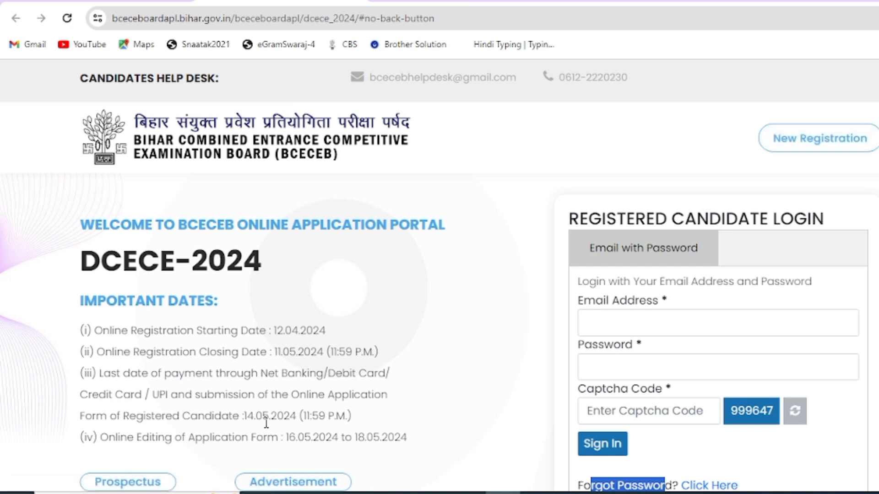
# Step: Highlight the online registration dates: start 12.04.2024 and closing 11.05.2024
pyautogui.moveTo(98, 330); pyautogui.dragTo(319, 332)
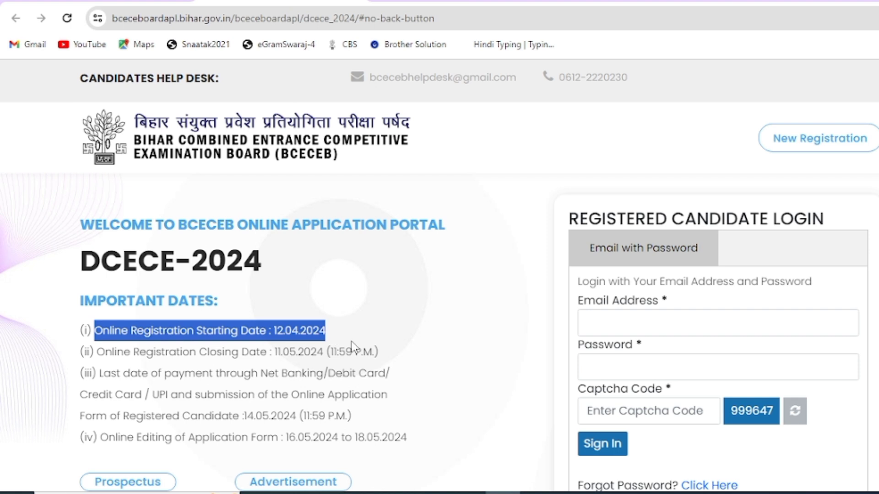
pyautogui.click(159, 375)
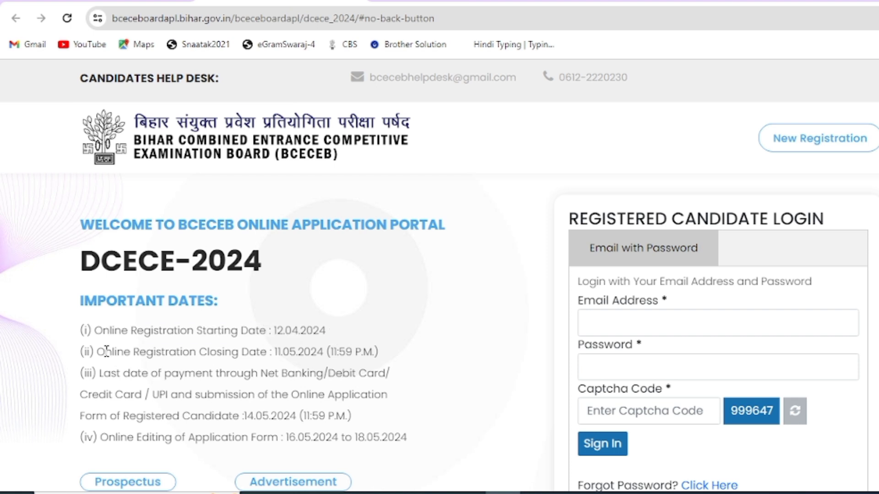
pyautogui.moveTo(106, 352); pyautogui.dragTo(373, 359)
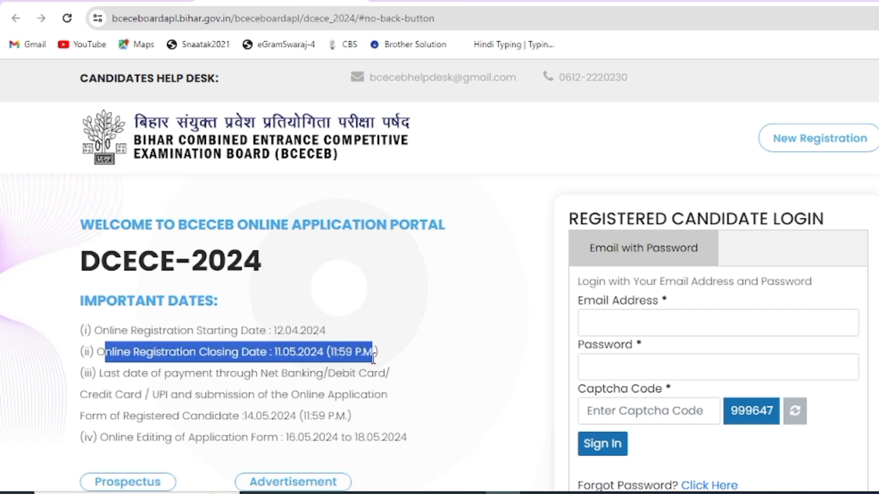
pyautogui.click(404, 350)
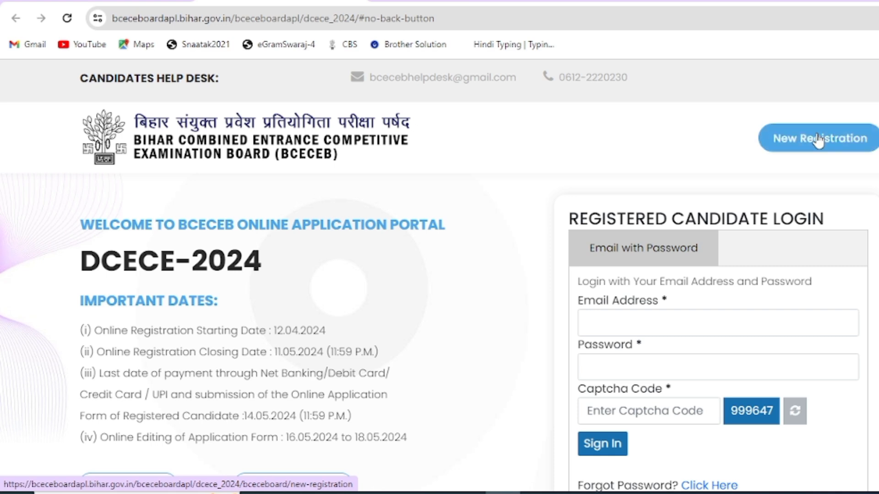
# Step: Start a New Registration, mark the PM course group label, then view the PROS_DC24.pdf prospectus
pyautogui.click(818, 142)
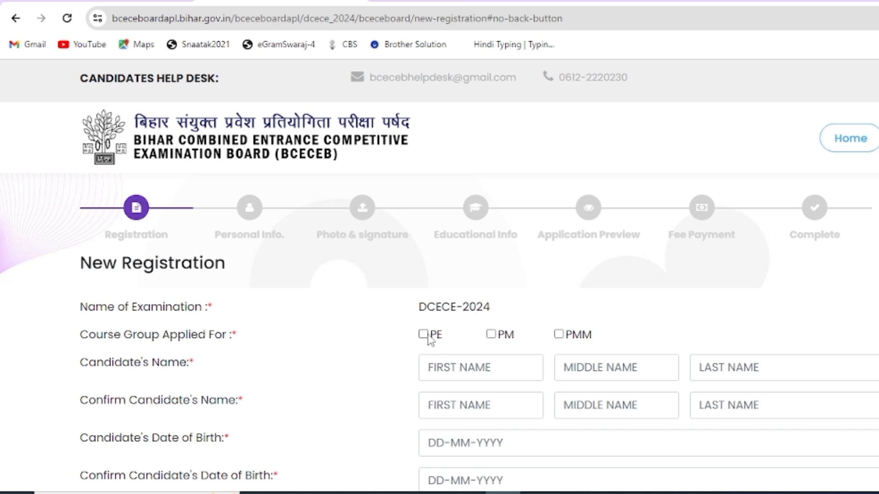
pyautogui.doubleClick(513, 335)
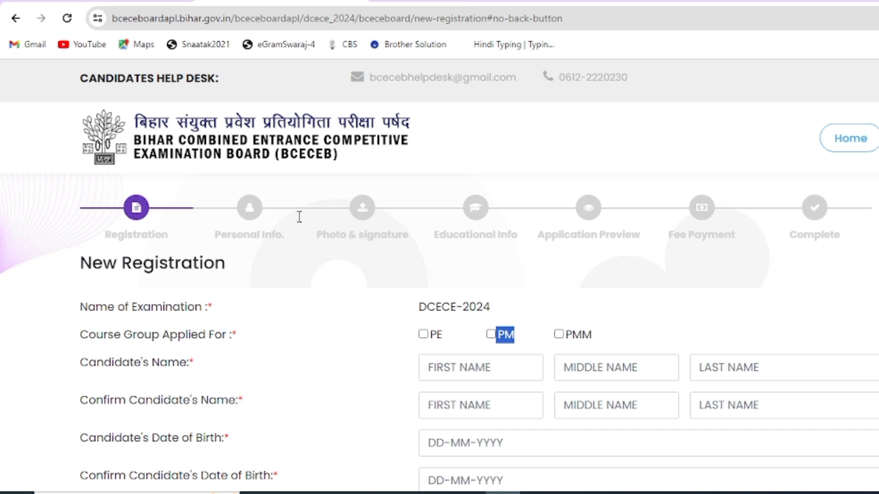
pyautogui.click(137, 1)
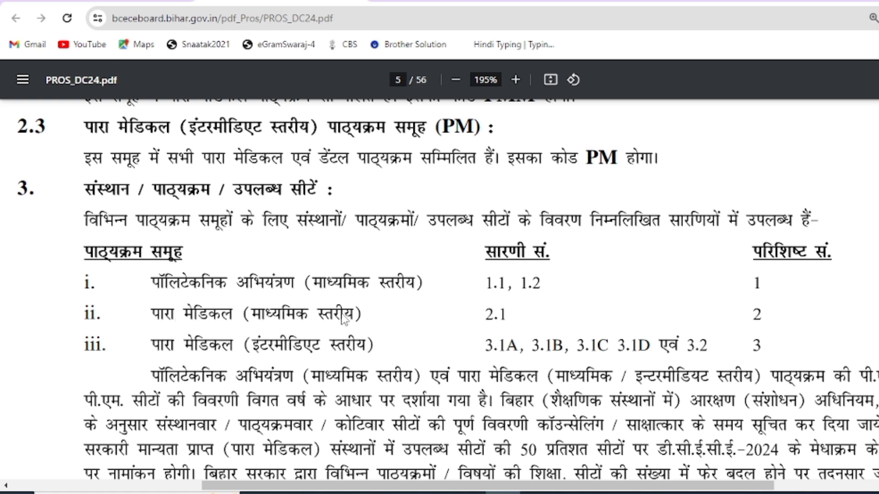
# Step: Scroll the prospectus from section 4's PE eligibility to page 6, highlighting PMM in section 5
pyautogui.scroll(-8, 172, 358)
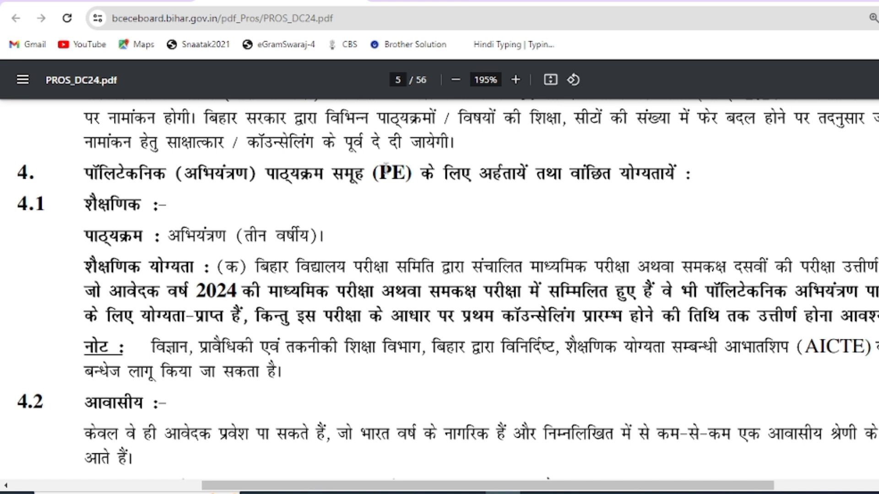
pyautogui.moveTo(385, 165); pyautogui.dragTo(406, 167)
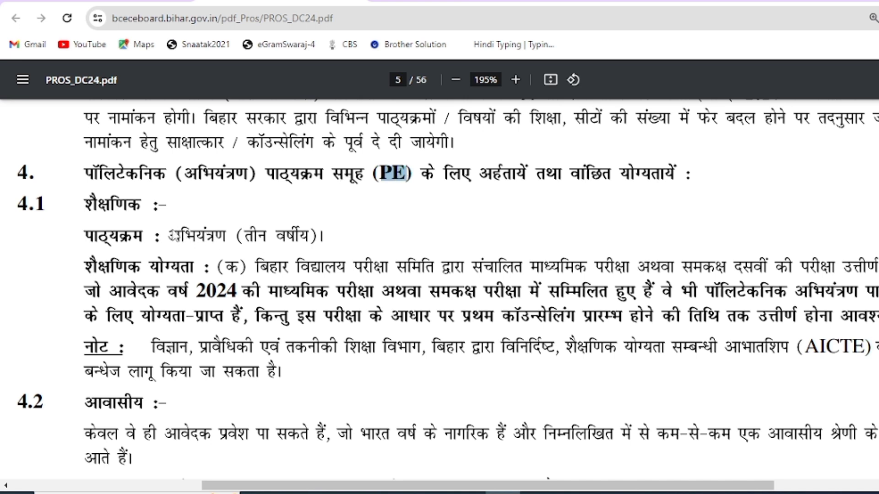
pyautogui.click(288, 237)
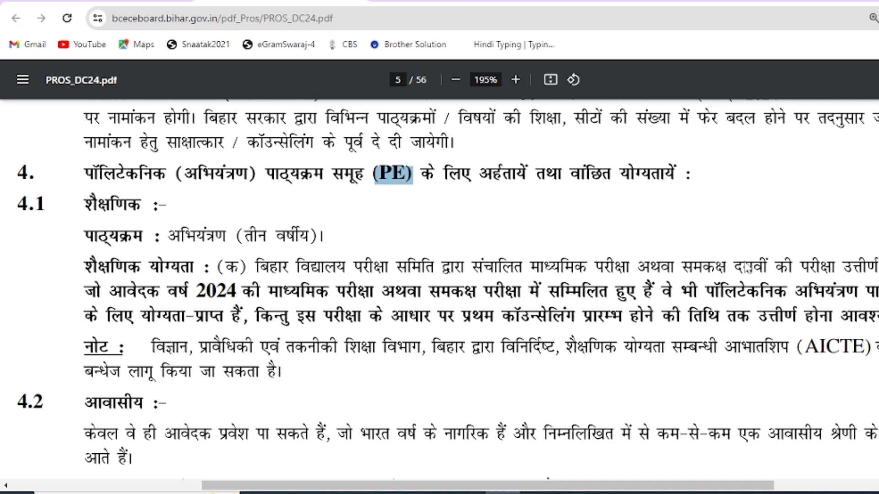
pyautogui.scroll(-15, 748, 267)
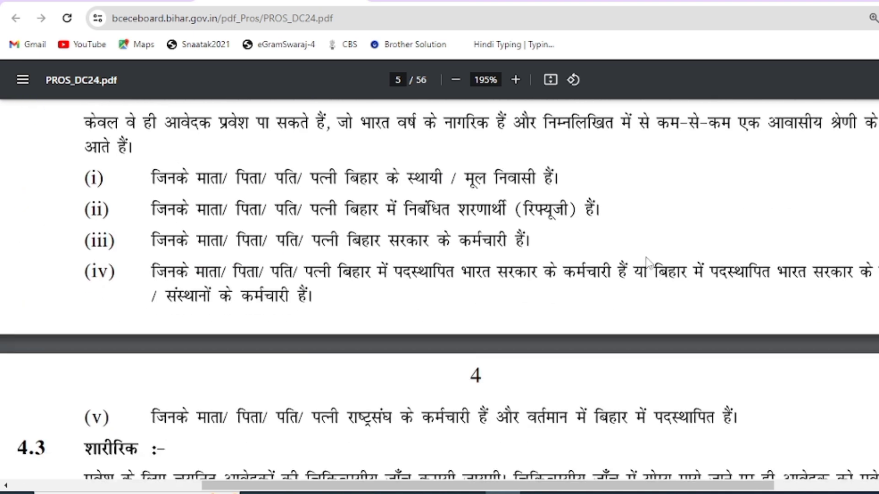
pyautogui.scroll(3, 555, 274)
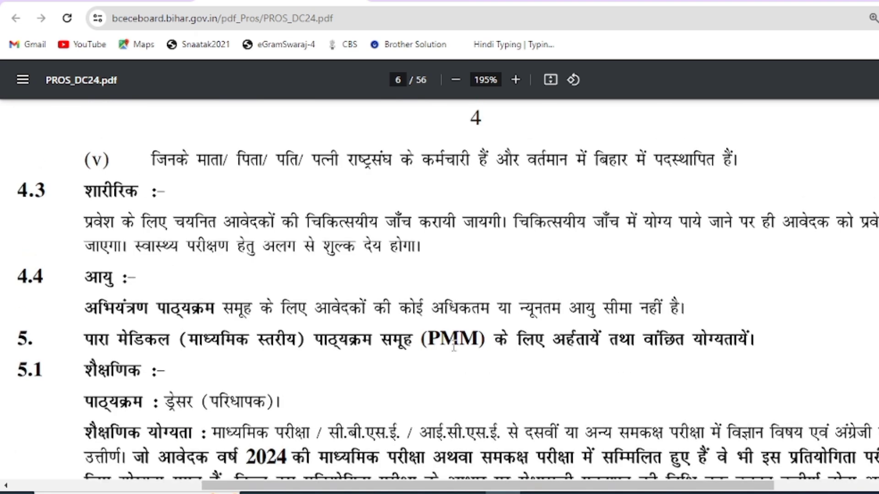
pyautogui.moveTo(424, 341); pyautogui.dragTo(481, 341)
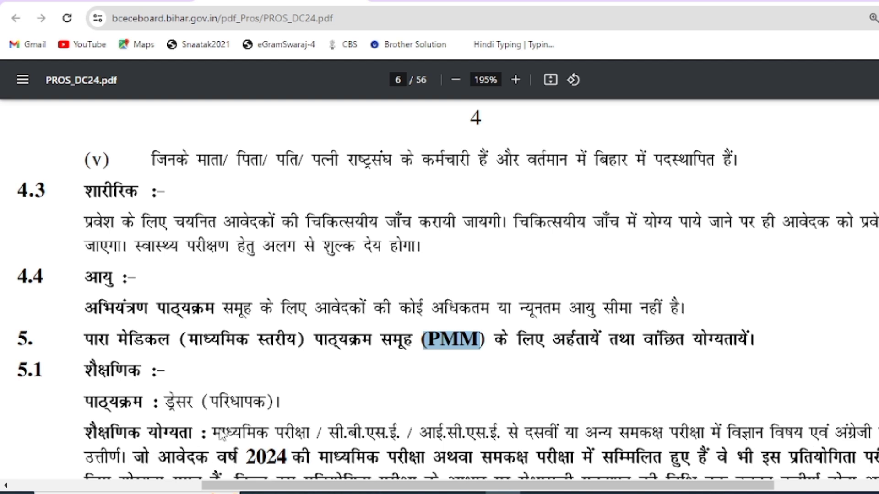
pyautogui.scroll(-5, 343, 401)
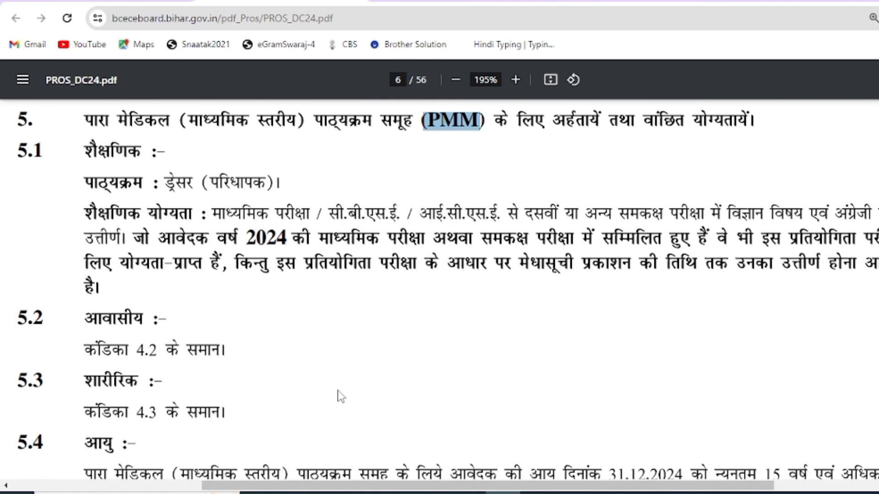
pyautogui.scroll(-3, 338, 393)
pyautogui.scroll(-3, 336, 393)
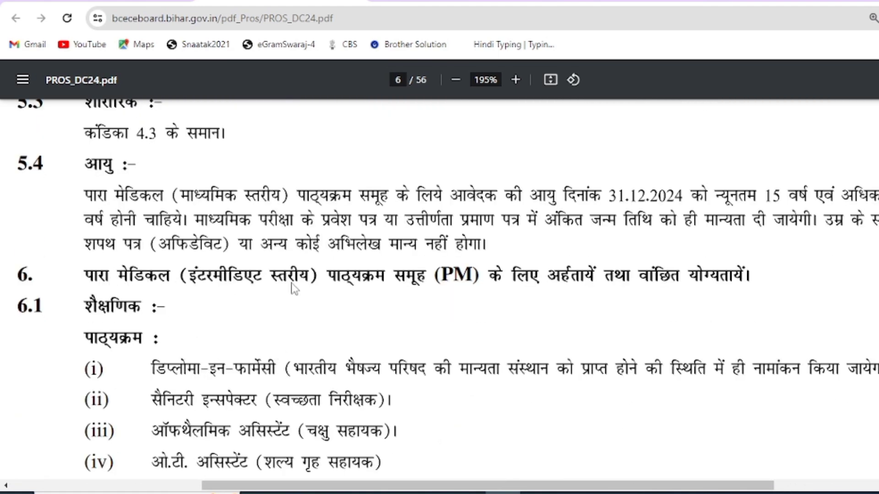
pyautogui.moveTo(448, 276); pyautogui.dragTo(465, 279)
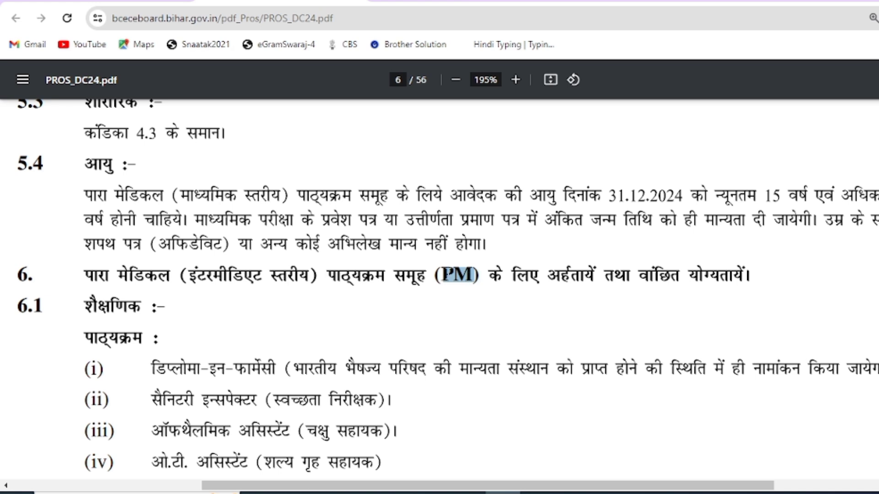
pyautogui.click(448, 275)
pyautogui.moveTo(451, 268); pyautogui.dragTo(465, 268)
pyautogui.scroll(-2, 259, 386)
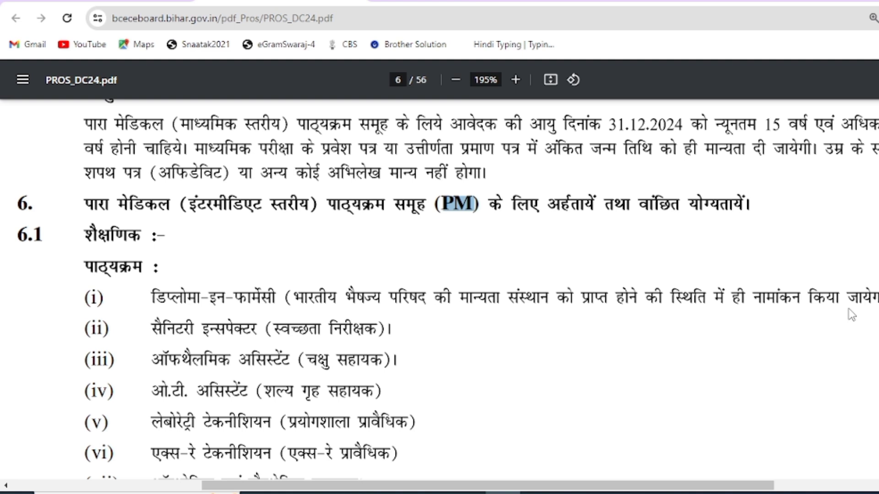
pyautogui.click(192, 205)
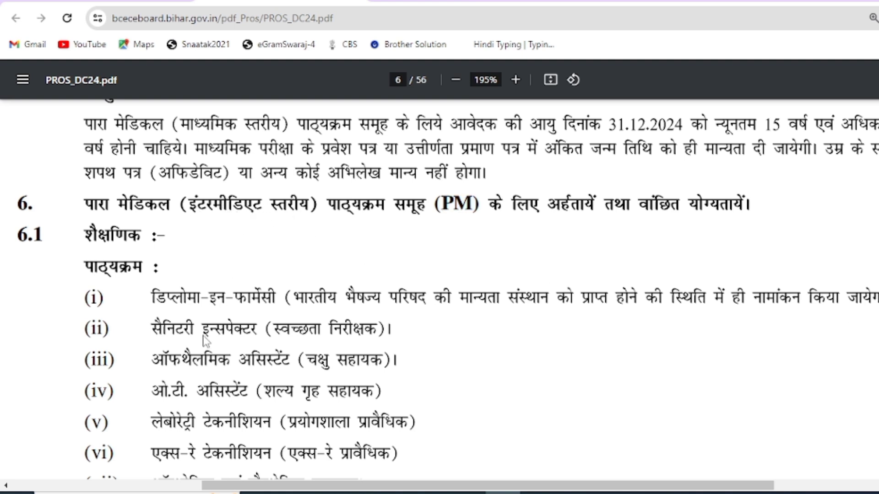
pyautogui.scroll(-3, 311, 353)
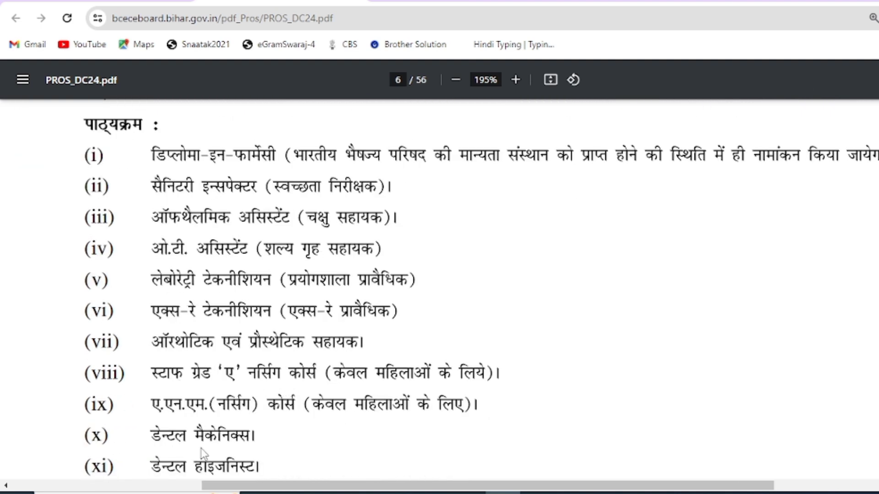
pyautogui.scroll(-2, 246, 442)
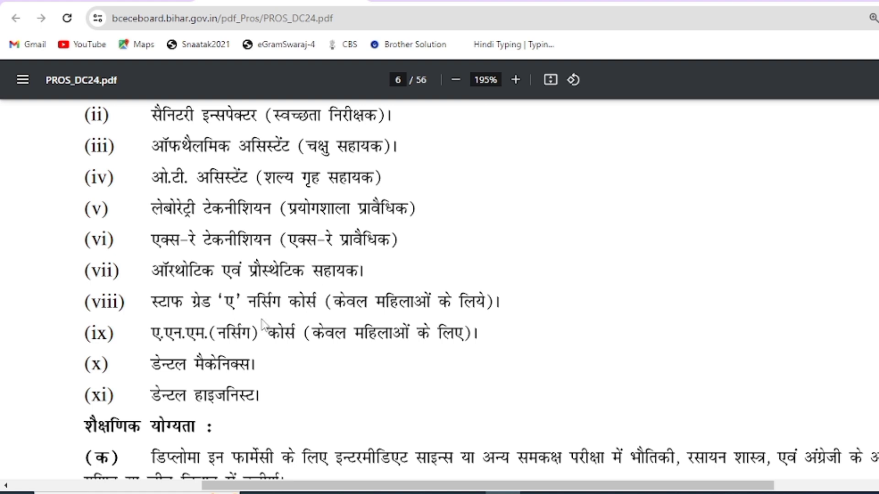
pyautogui.scroll(-2, 263, 324)
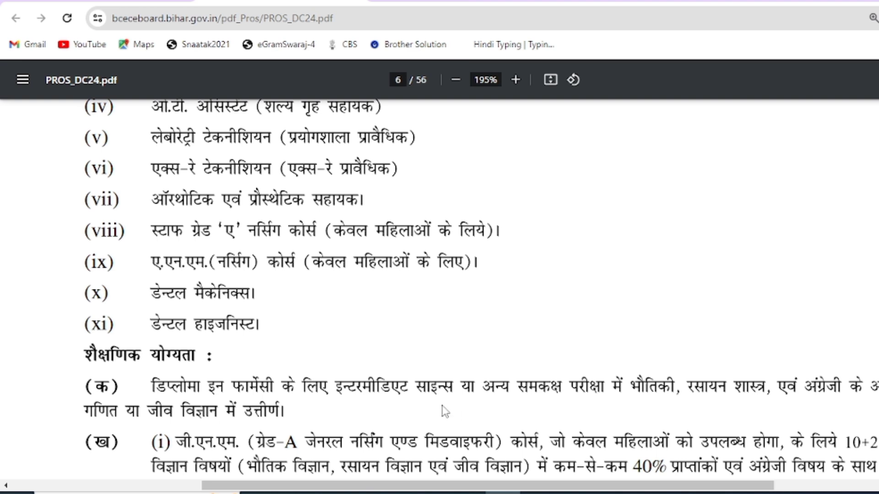
pyautogui.scroll(8, 444, 412)
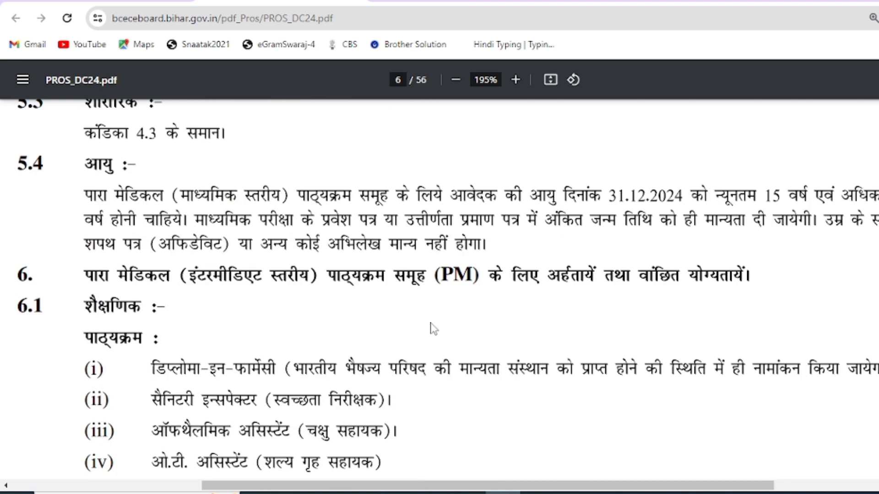
# Step: Back on the New Registration form, compare the PE, PM and PMM labels and tick PMM
pyautogui.click(451, 2)
pyautogui.moveTo(428, 264); pyautogui.dragTo(437, 265)
pyautogui.moveTo(515, 265); pyautogui.dragTo(502, 265)
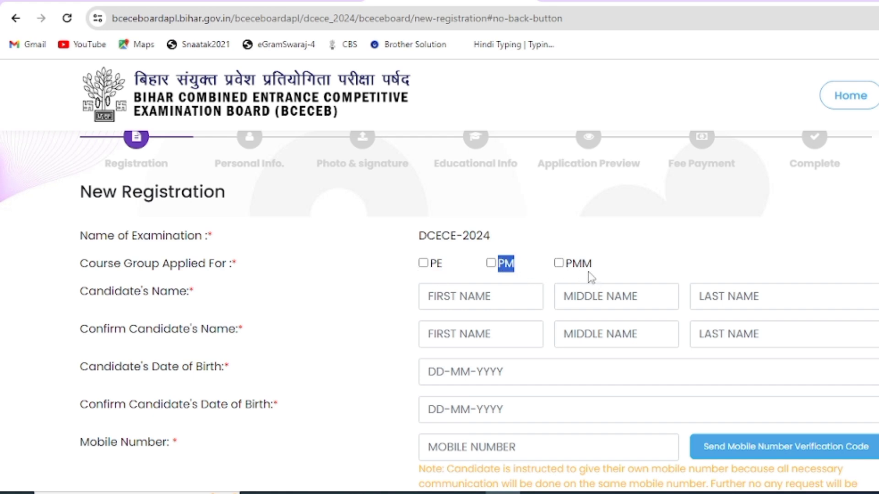
pyautogui.moveTo(592, 265); pyautogui.dragTo(565, 267)
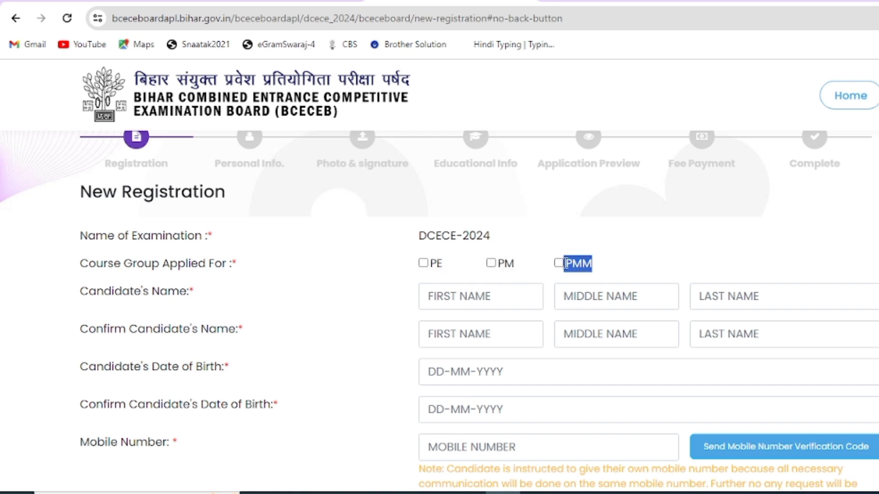
pyautogui.click(605, 266)
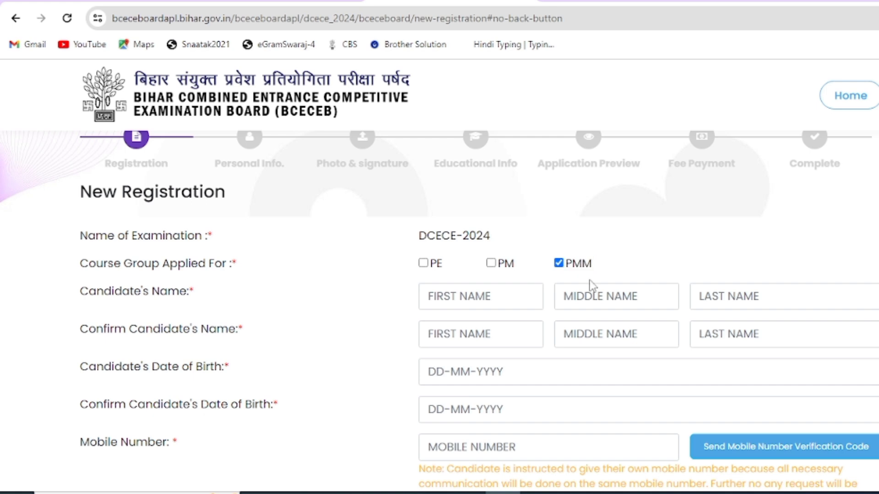
# Step: Step through the first, middle and last name fields and their confirmation fields
pyautogui.click(472, 299)
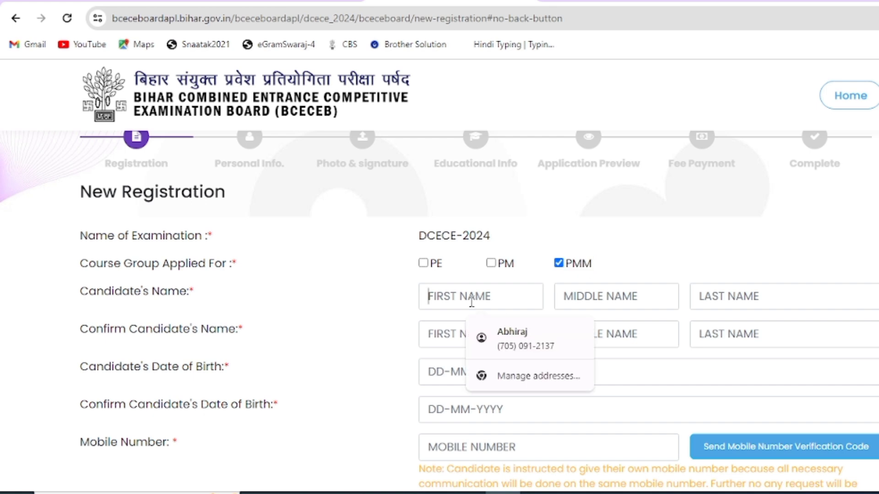
pyautogui.click(624, 296)
pyautogui.click(754, 297)
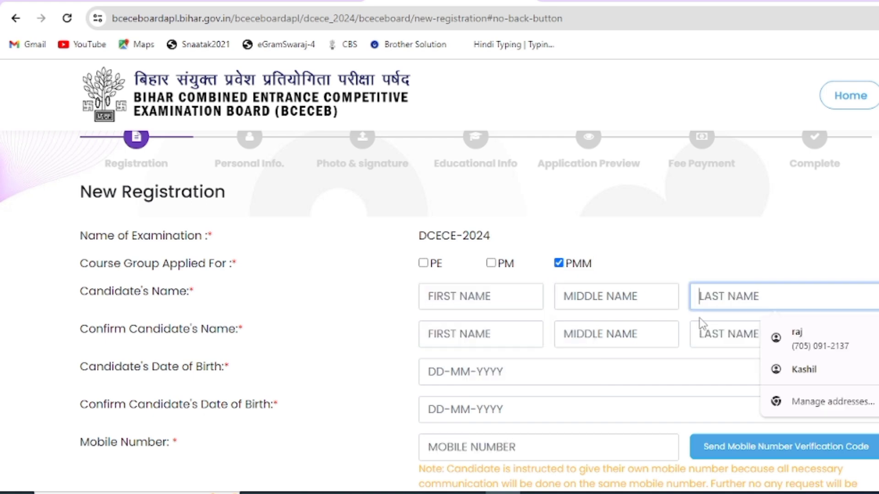
pyautogui.click(485, 339)
pyautogui.click(611, 341)
pyautogui.click(740, 338)
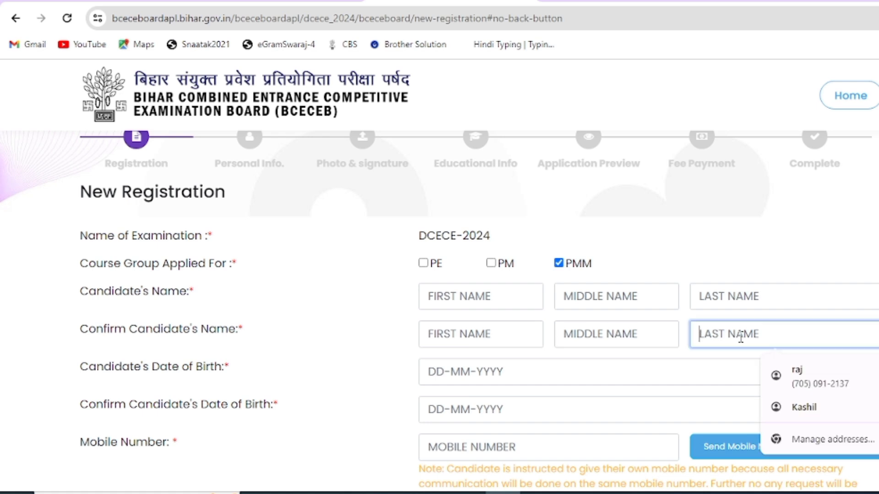
# Step: Highlight the confirm-name, birth-date and Mobile Number labels, then enter the Mobile Number field
pyautogui.moveTo(88, 334); pyautogui.dragTo(233, 339)
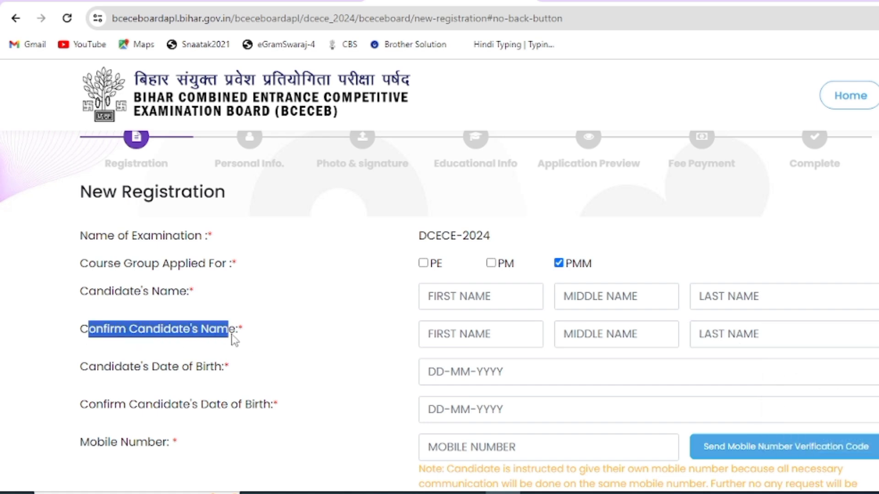
pyautogui.moveTo(97, 369); pyautogui.dragTo(214, 372)
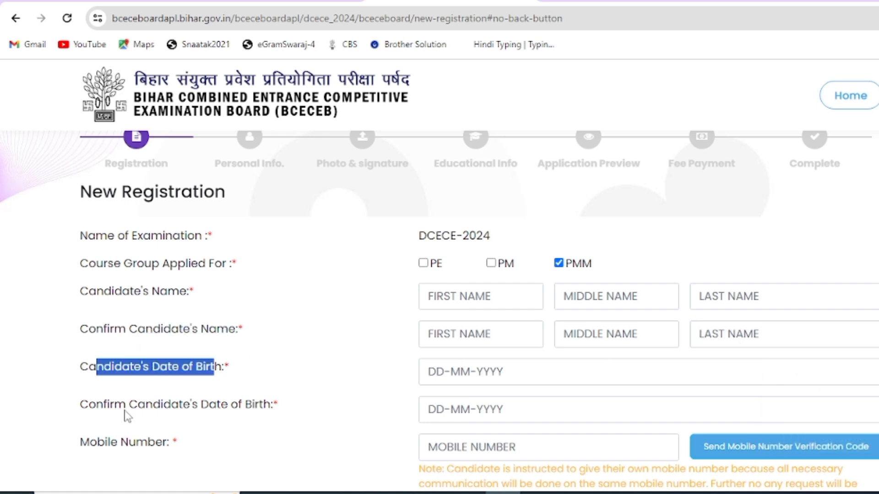
pyautogui.moveTo(90, 409); pyautogui.dragTo(278, 410)
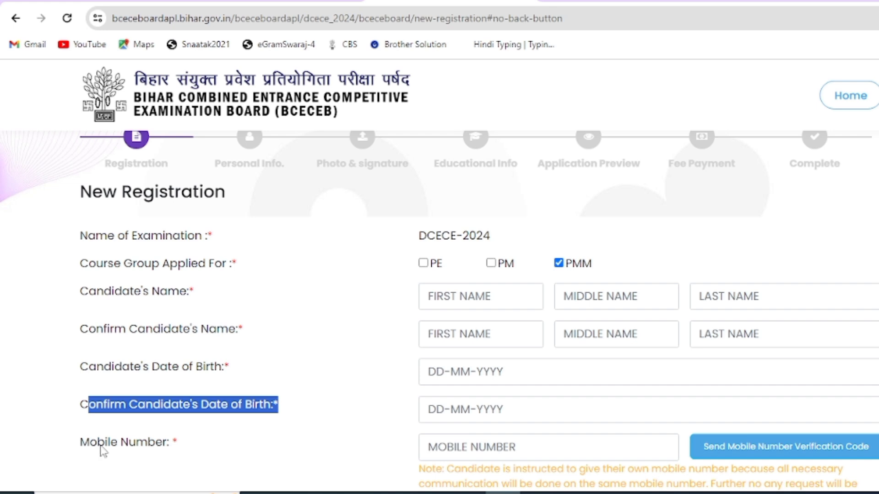
pyautogui.moveTo(99, 445); pyautogui.dragTo(173, 448)
pyautogui.click(467, 439)
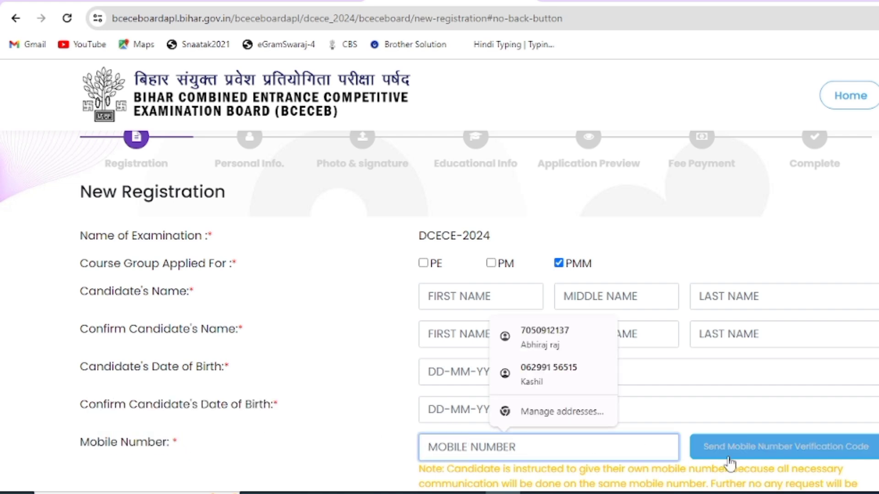
pyautogui.scroll(-3, 731, 449)
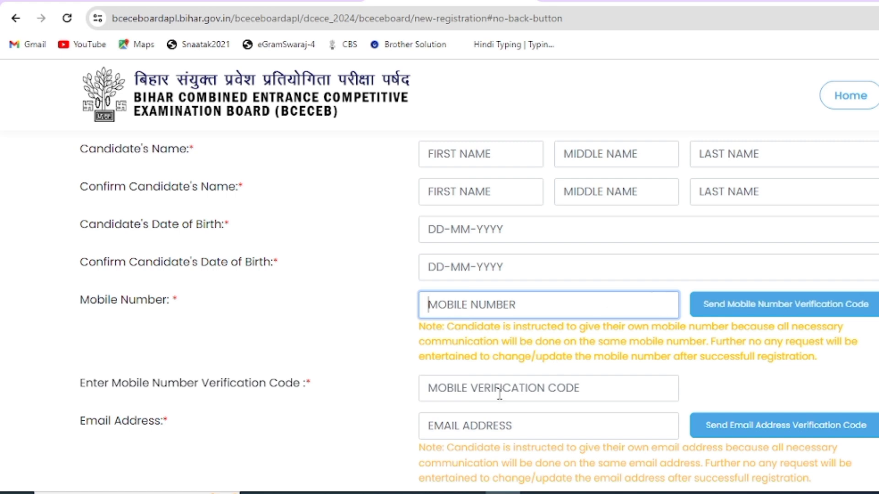
pyautogui.click(473, 395)
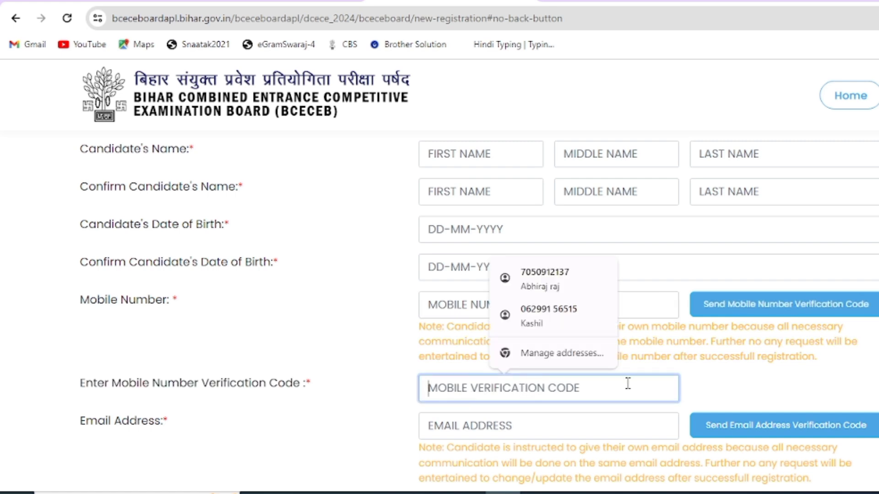
pyautogui.click(700, 384)
pyautogui.scroll(-2, 701, 393)
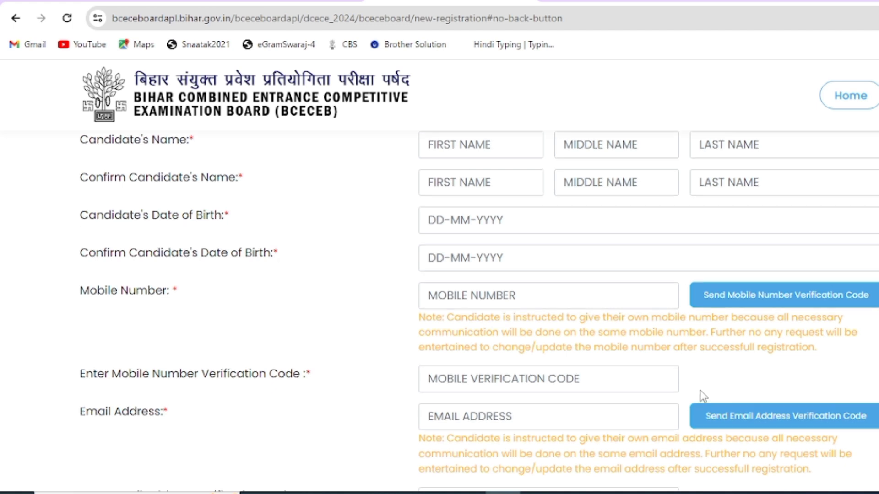
pyautogui.moveTo(82, 352); pyautogui.dragTo(166, 358)
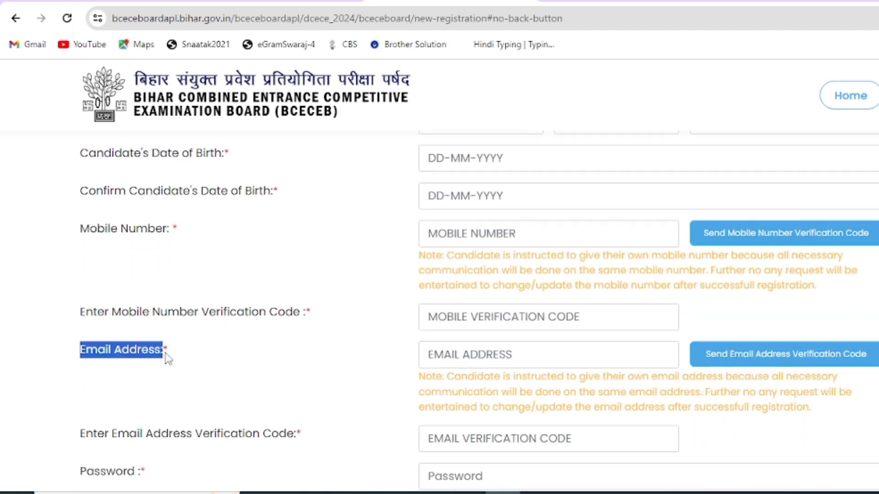
pyautogui.click(488, 358)
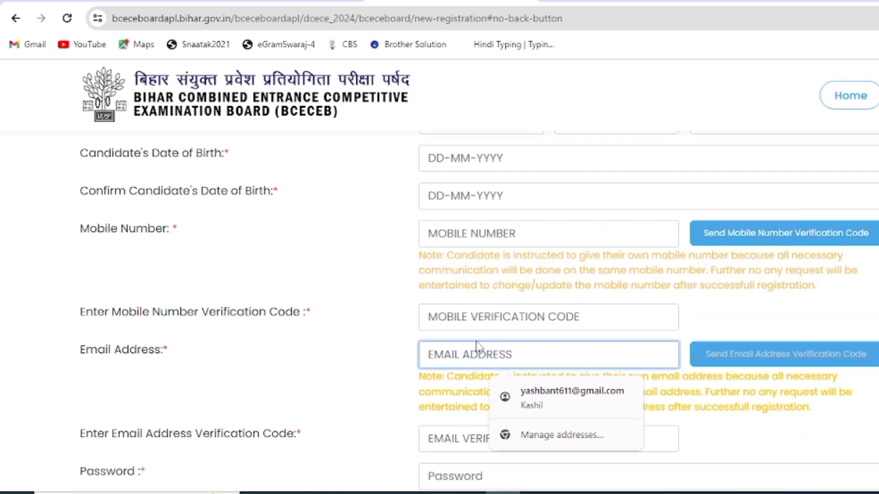
pyautogui.click(473, 428)
pyautogui.scroll(-4, 472, 427)
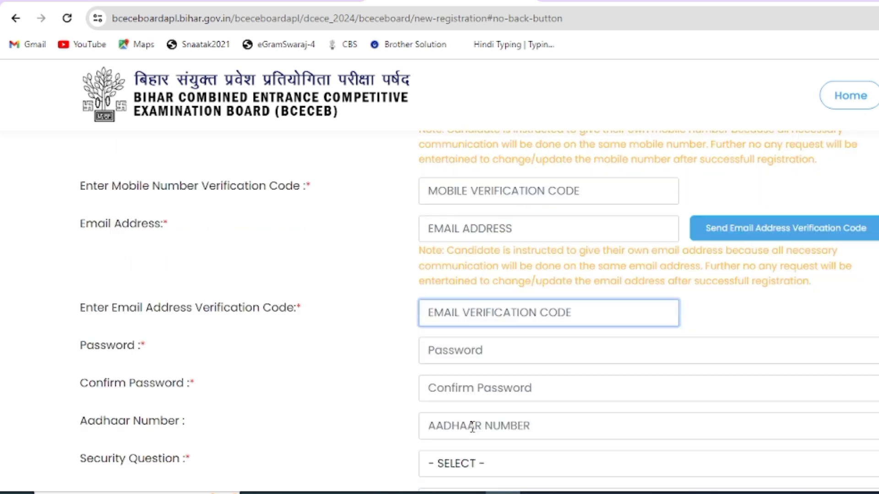
pyautogui.scroll(-2, 151, 357)
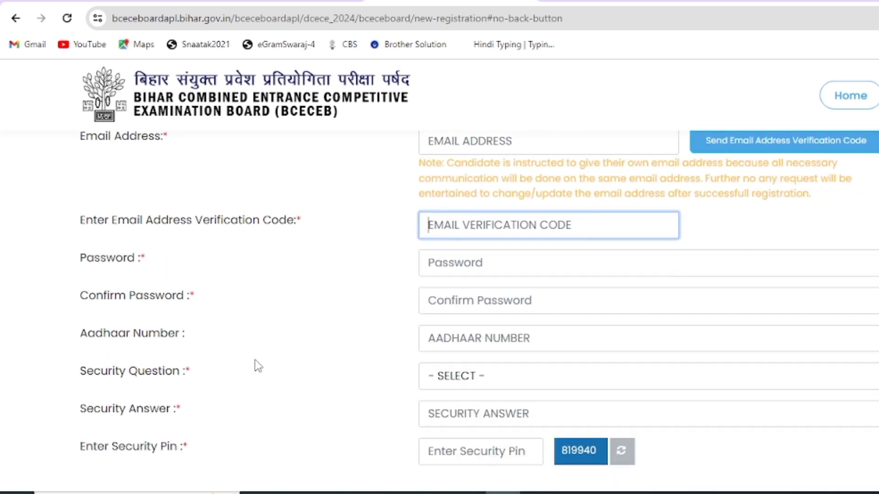
pyautogui.moveTo(84, 265); pyautogui.dragTo(163, 263)
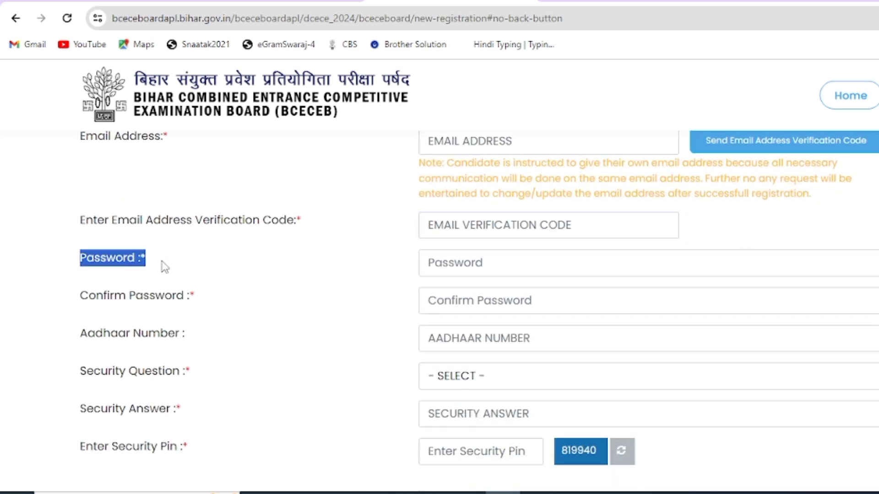
pyautogui.click(459, 259)
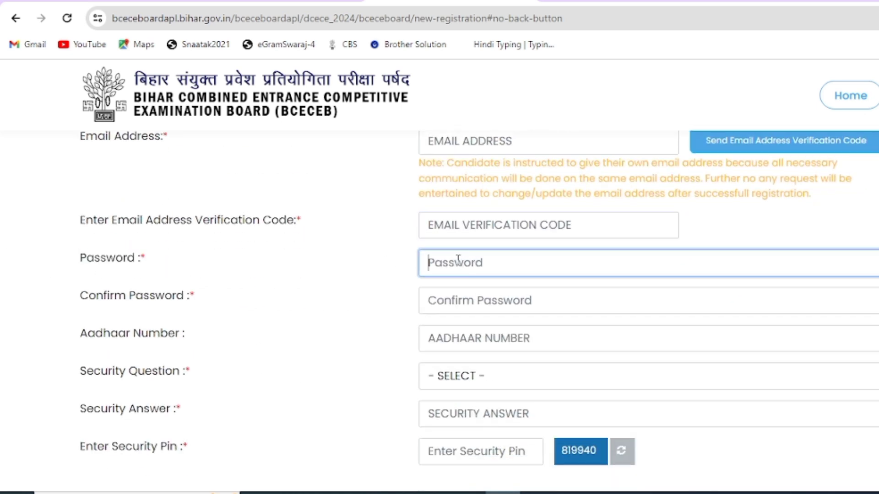
pyautogui.click(438, 300)
pyautogui.moveTo(81, 298); pyautogui.dragTo(197, 309)
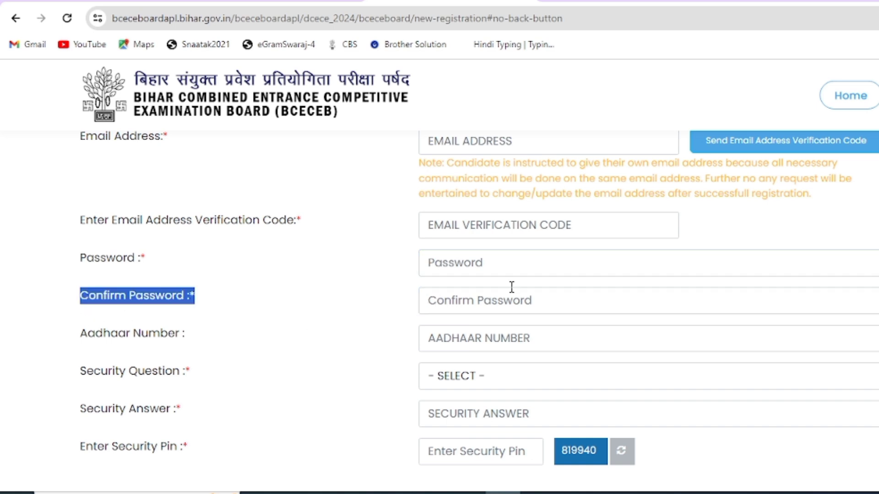
# Step: Type the account password into the Password field
pyautogui.click(461, 421)
pyautogui.click(449, 268)
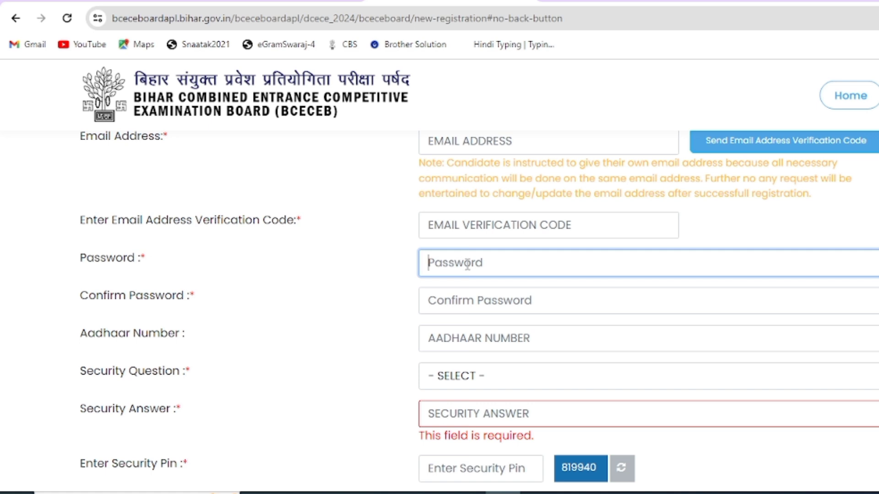
pyautogui.write('••')
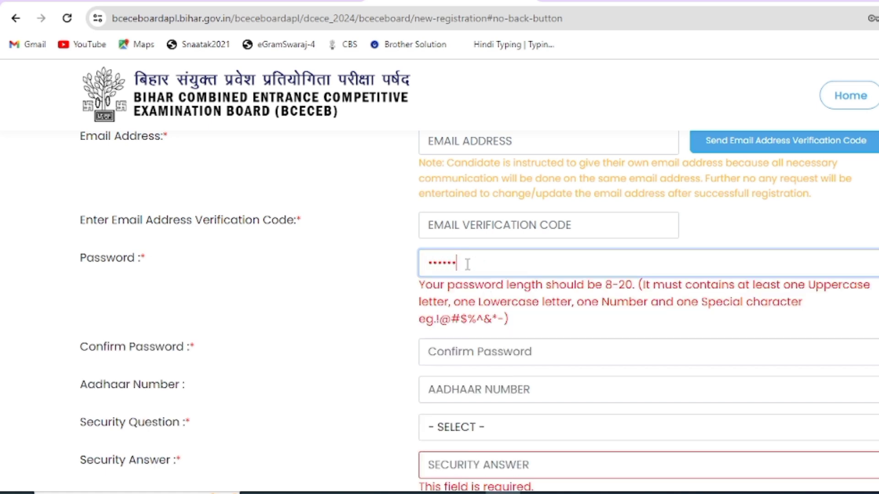
pyautogui.write('123')
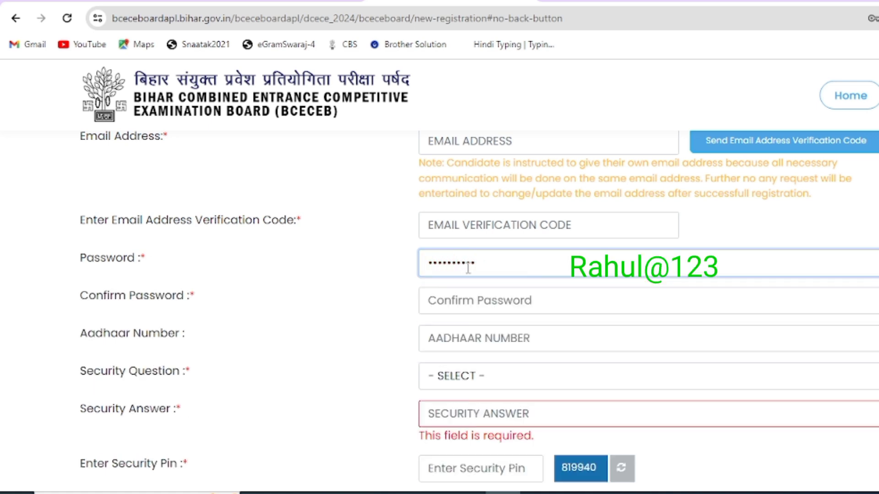
# Step: Move through Confirm Password and Aadhaar Number, then open the Security Question choices
pyautogui.click(498, 304)
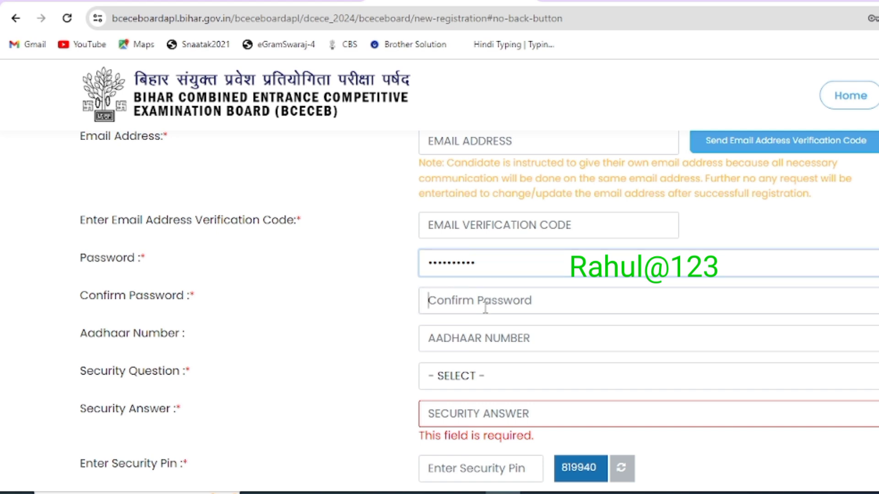
pyautogui.click(471, 339)
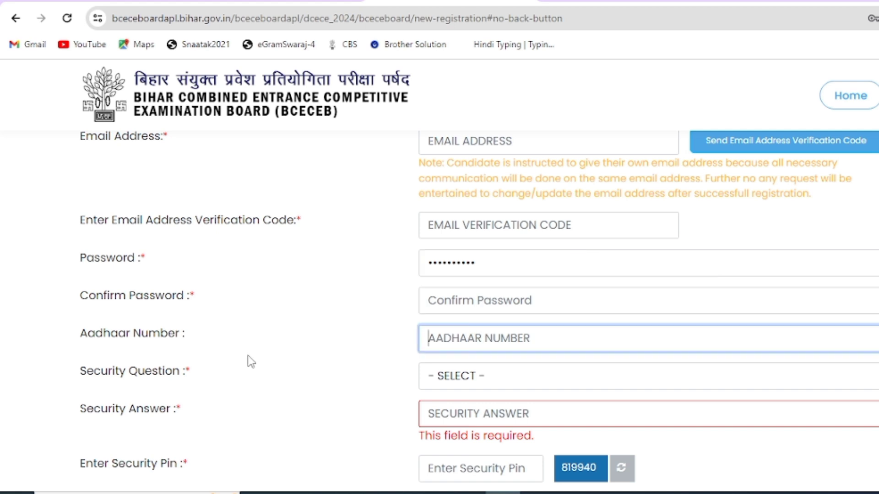
pyautogui.moveTo(88, 334); pyautogui.dragTo(170, 338)
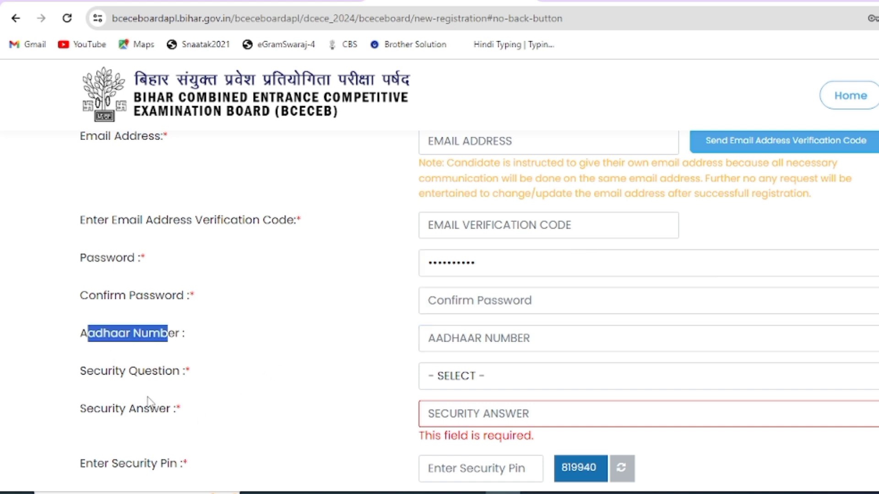
pyautogui.moveTo(87, 378); pyautogui.dragTo(193, 381)
pyautogui.click(456, 377)
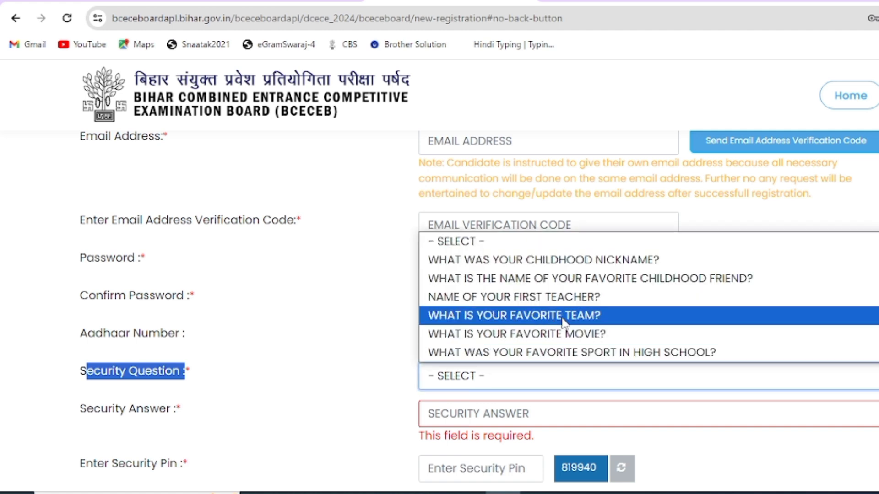
# Step: Set the security question to 'WHAT WAS YOUR CHILDHOOD NICKNAME?'
pyautogui.click(536, 262)
pyautogui.click(467, 414)
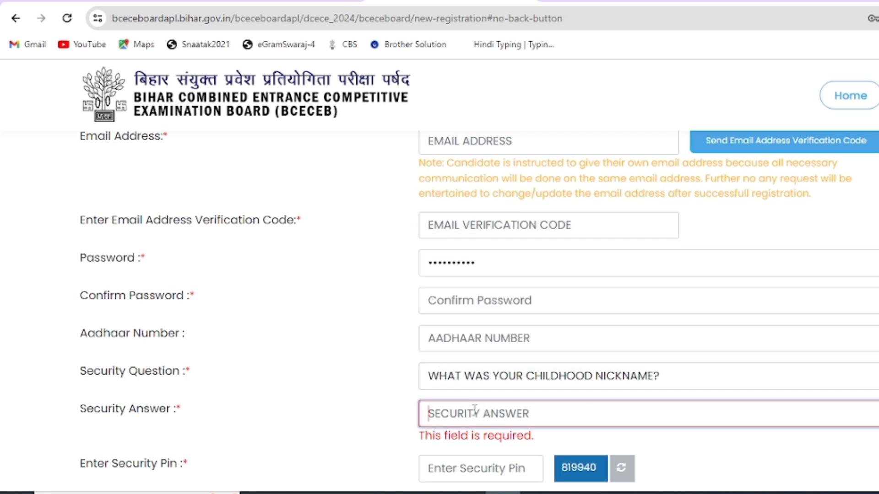
pyautogui.click(532, 384)
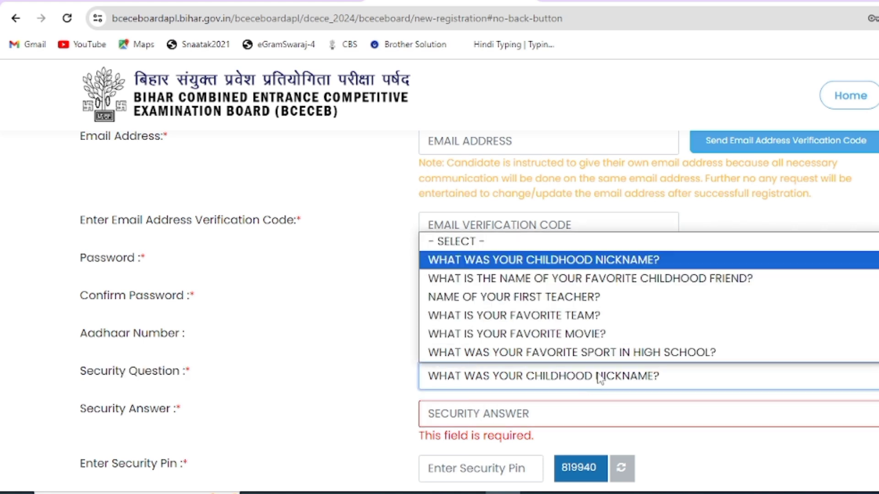
pyautogui.click(599, 376)
# Step: Type and then erase a security answer, moving on to the security pin field
pyautogui.click(511, 411)
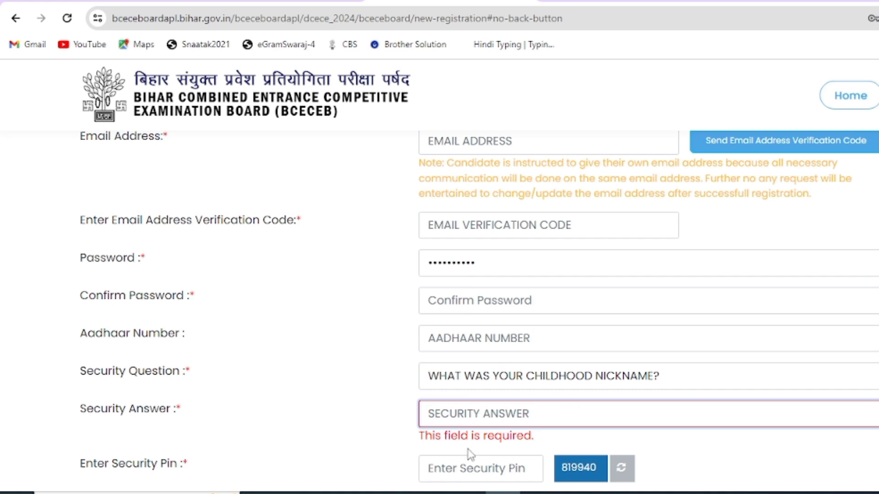
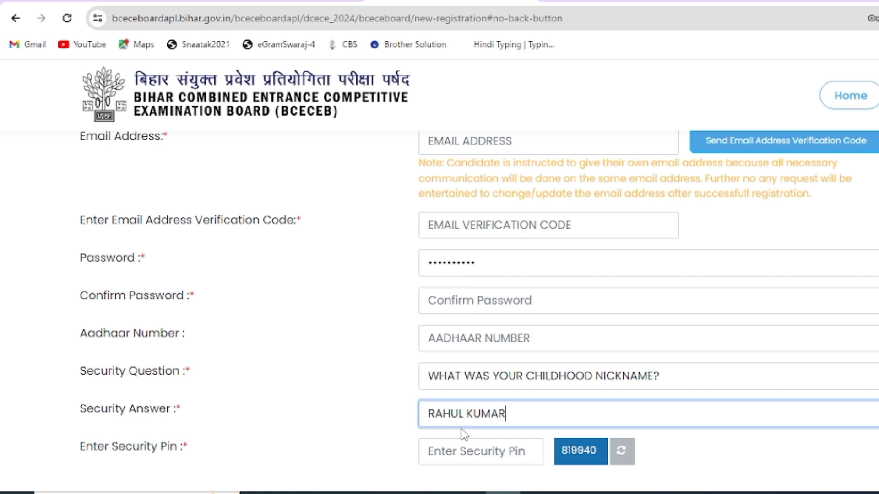
pyautogui.hotkey('ctrl', 'a')
pyautogui.press('BackSpace')
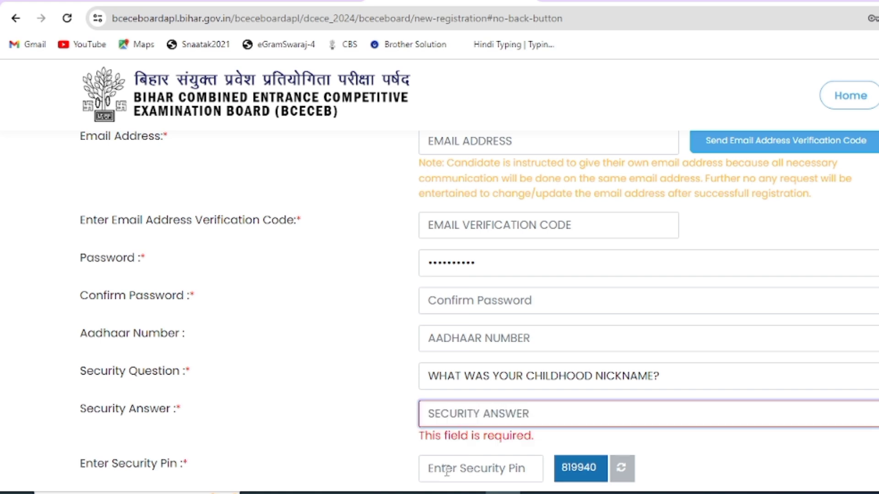
pyautogui.click(447, 471)
pyautogui.scroll(-3, 501, 449)
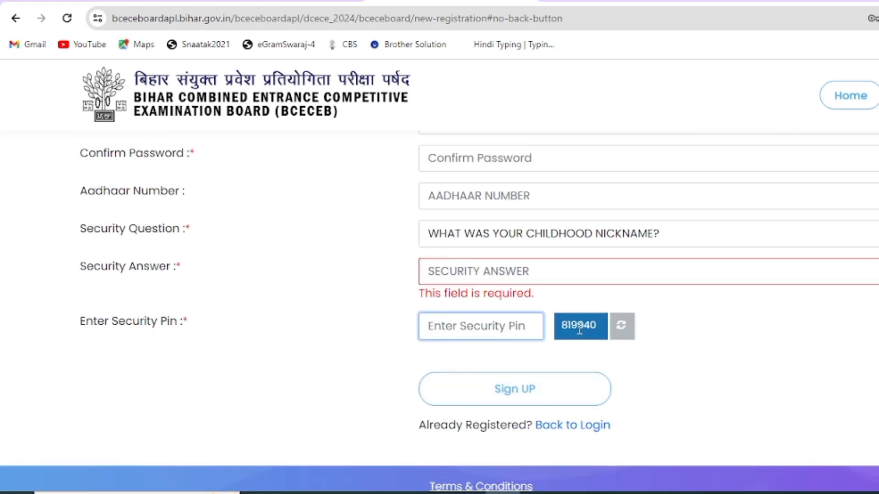
# Step: Sign up and highlight the course group, name, birth date and age in the verification dialog
pyautogui.click(507, 392)
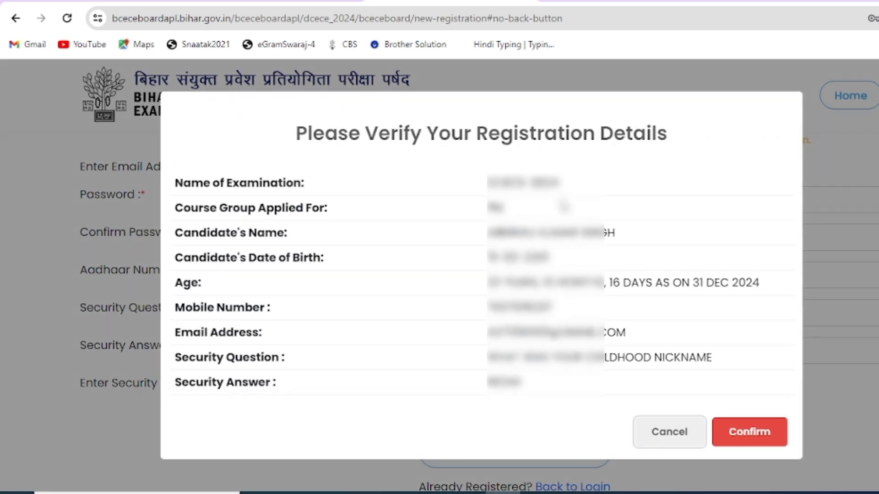
pyautogui.doubleClick(494, 207)
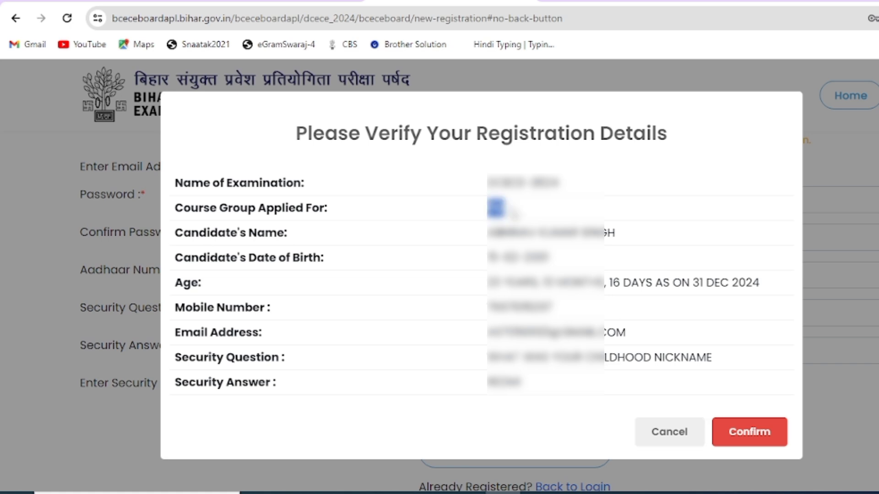
pyautogui.moveTo(490, 233); pyautogui.dragTo(615, 233)
pyautogui.moveTo(486, 267); pyautogui.dragTo(536, 258)
pyautogui.moveTo(486, 285); pyautogui.dragTo(504, 284)
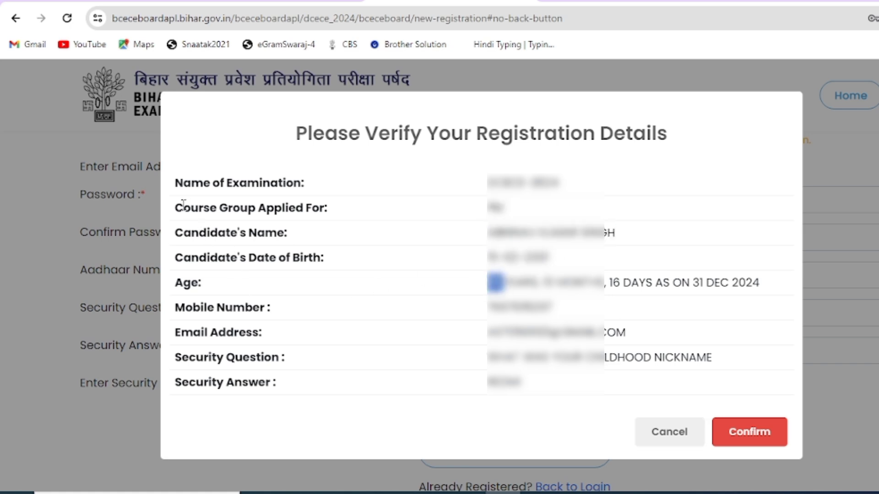
# Step: Review the labels for every verification field, then confirm the registration
pyautogui.moveTo(183, 205); pyautogui.dragTo(302, 208)
pyautogui.moveTo(183, 235); pyautogui.dragTo(277, 234)
pyautogui.moveTo(184, 259); pyautogui.dragTo(321, 258)
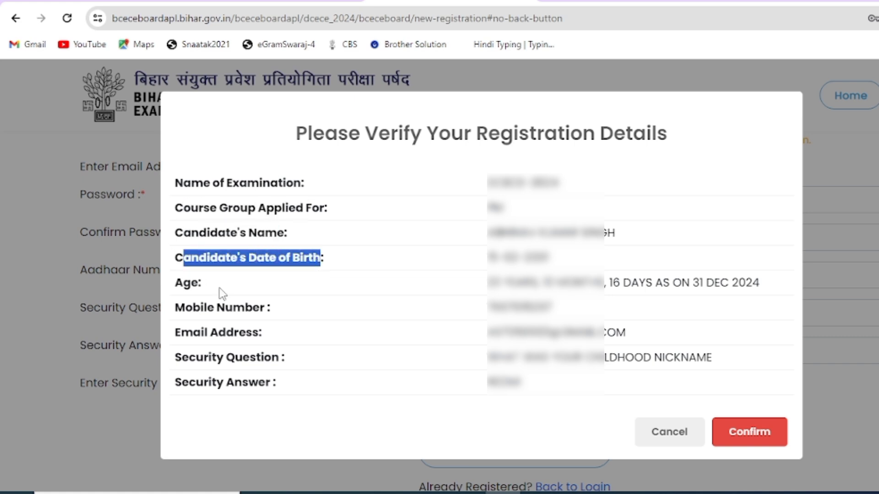
pyautogui.moveTo(175, 284); pyautogui.dragTo(268, 305)
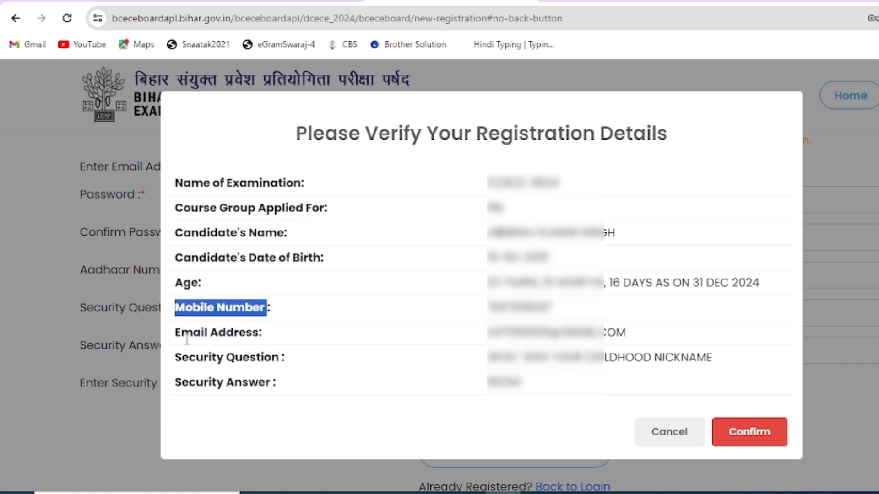
pyautogui.moveTo(182, 333); pyautogui.dragTo(254, 334)
pyautogui.moveTo(182, 358); pyautogui.dragTo(280, 358)
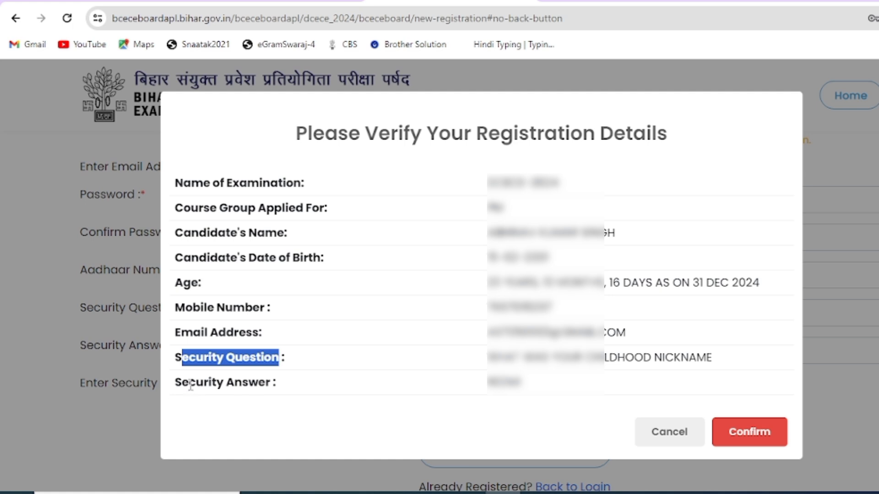
pyautogui.moveTo(189, 383); pyautogui.dragTo(265, 383)
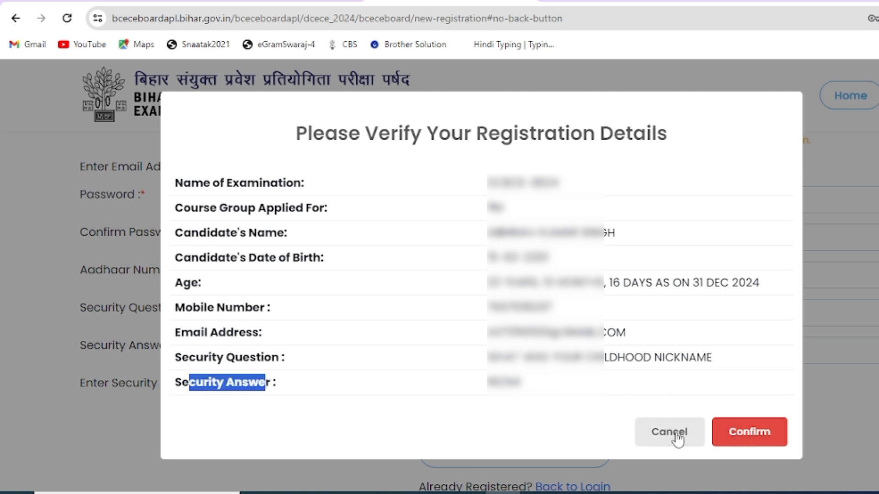
pyautogui.click(748, 430)
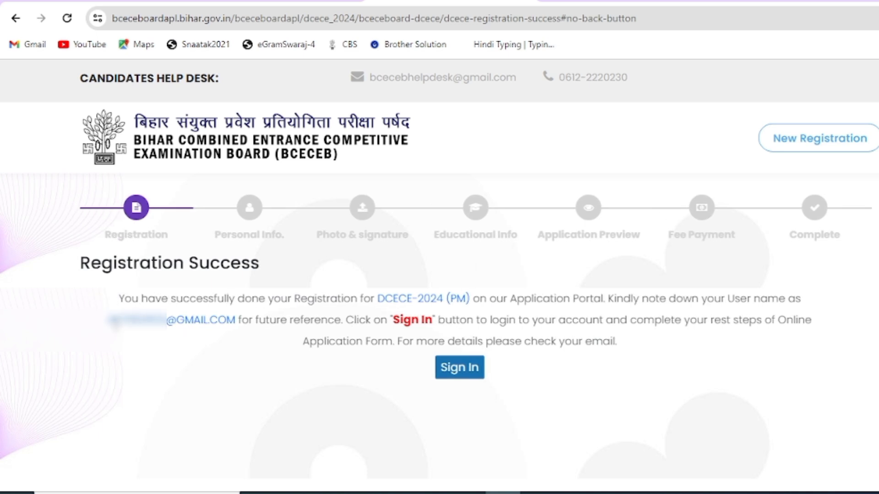
# Step: Note the registered username and fill in the login email, password and captcha
pyautogui.moveTo(106, 320); pyautogui.dragTo(239, 322)
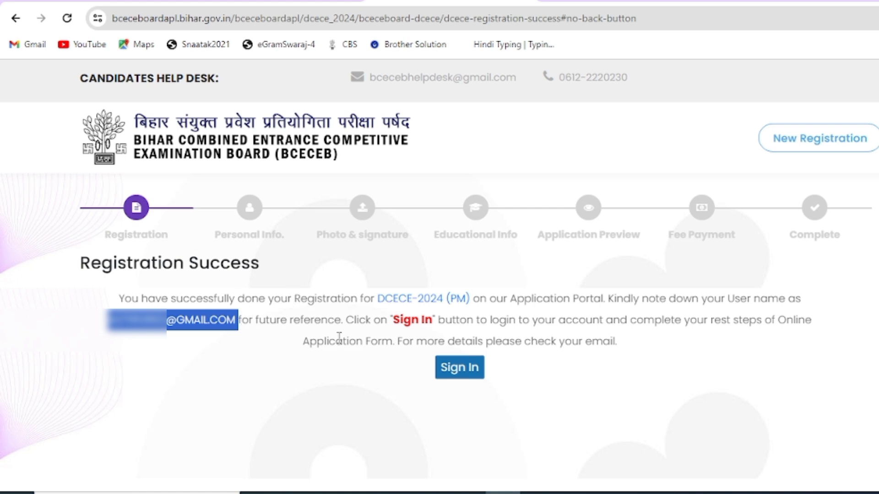
pyautogui.click(465, 375)
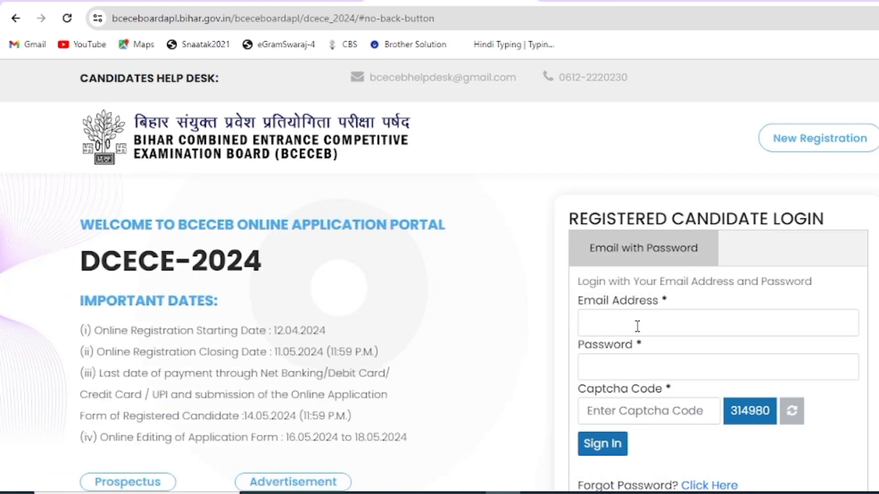
pyautogui.click(631, 322)
pyautogui.click(630, 371)
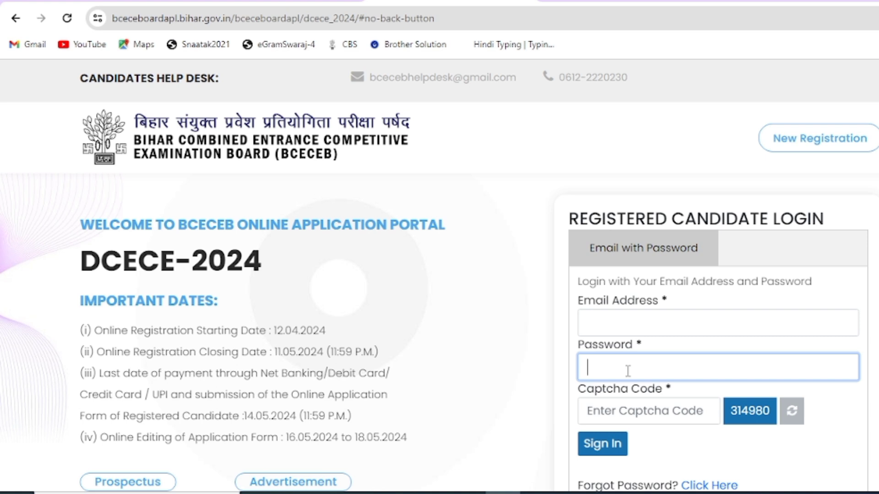
pyautogui.click(639, 415)
# Step: Sign in and review the candidate name, birth date, Father's Name and Mother's Name fields
pyautogui.click(604, 451)
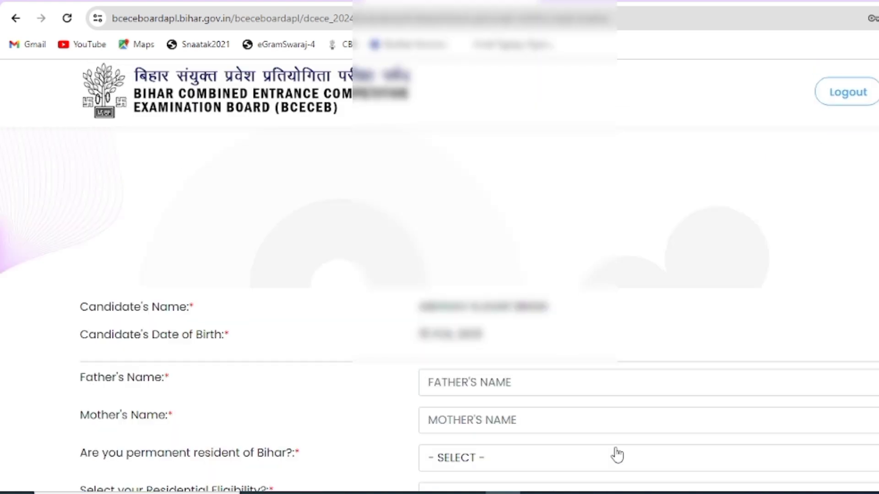
pyautogui.scroll(-3, 567, 389)
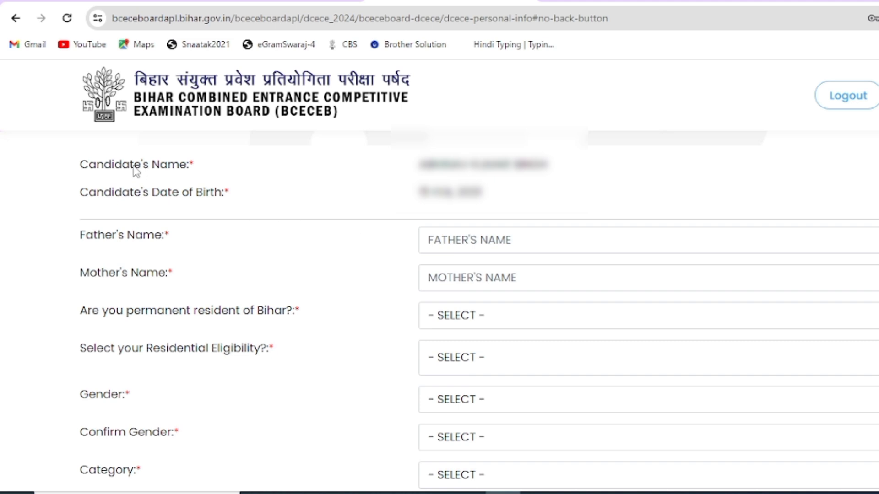
pyautogui.moveTo(123, 166); pyautogui.dragTo(192, 154)
pyautogui.moveTo(111, 195); pyautogui.dragTo(232, 206)
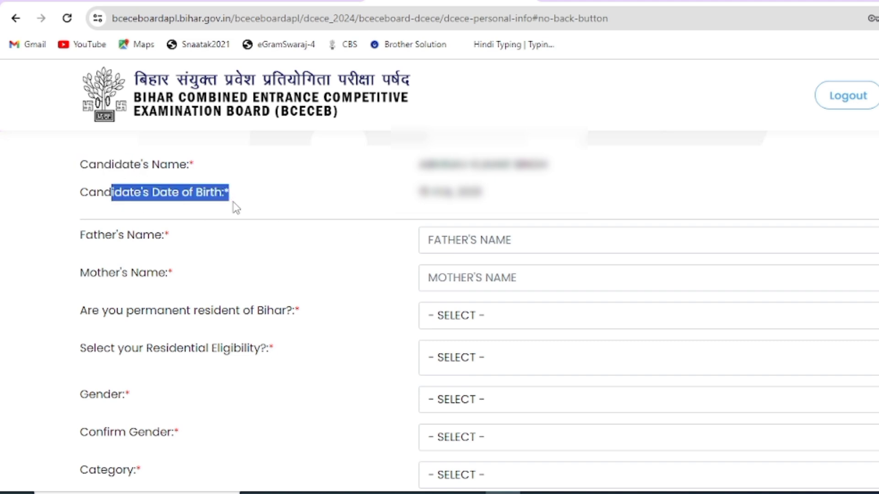
pyautogui.moveTo(94, 238); pyautogui.dragTo(161, 246)
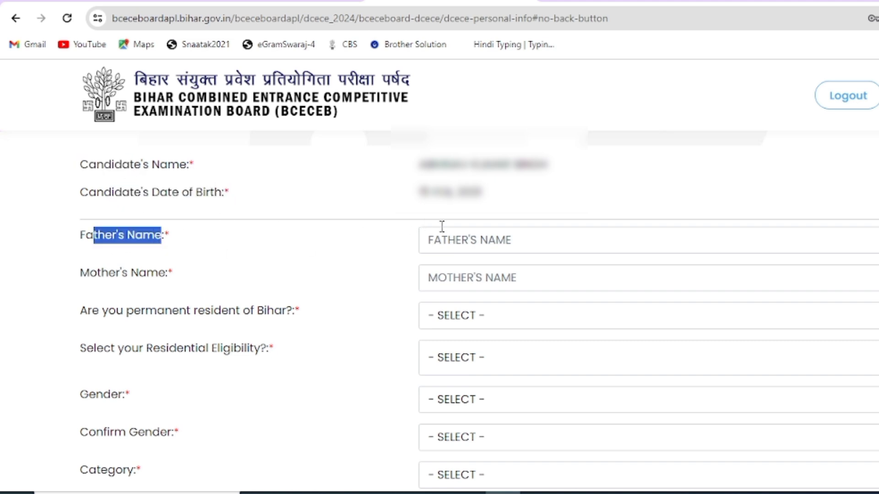
pyautogui.moveTo(98, 274); pyautogui.dragTo(183, 278)
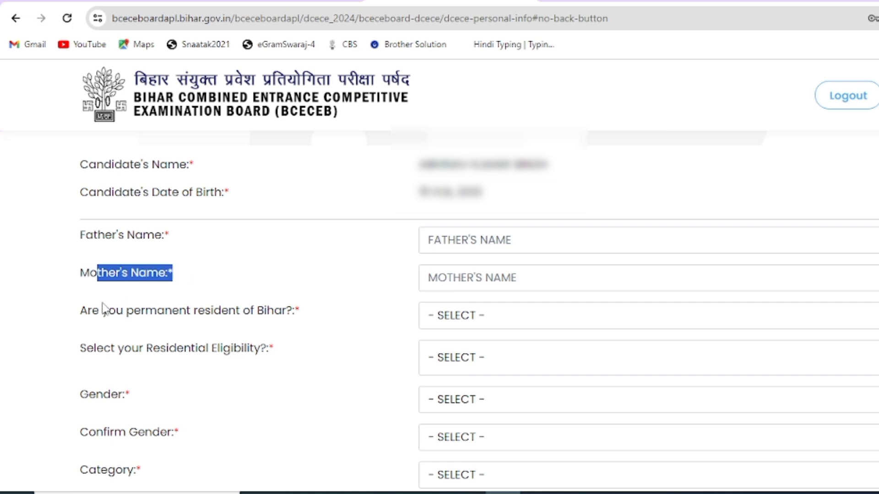
# Step: Try the Bihar permanent-resident answers, settle on YES, and pick a Residential Eligibility option
pyautogui.moveTo(88, 313); pyautogui.dragTo(275, 316)
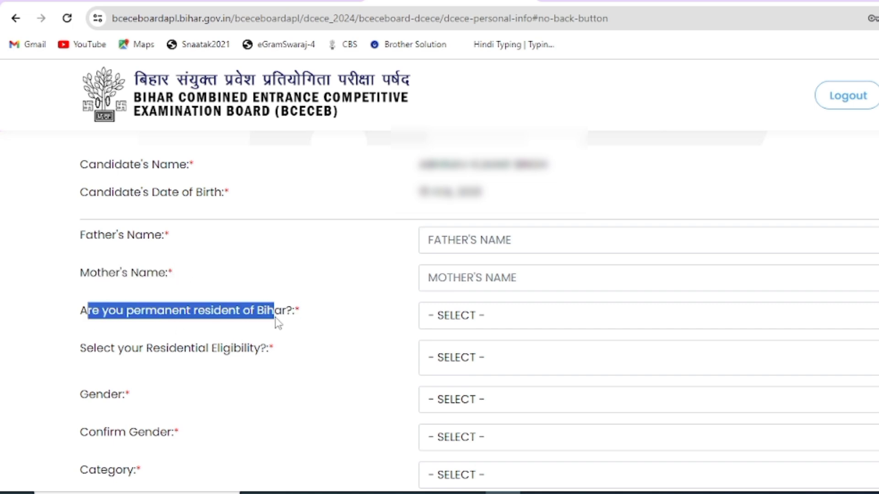
pyautogui.click(285, 312)
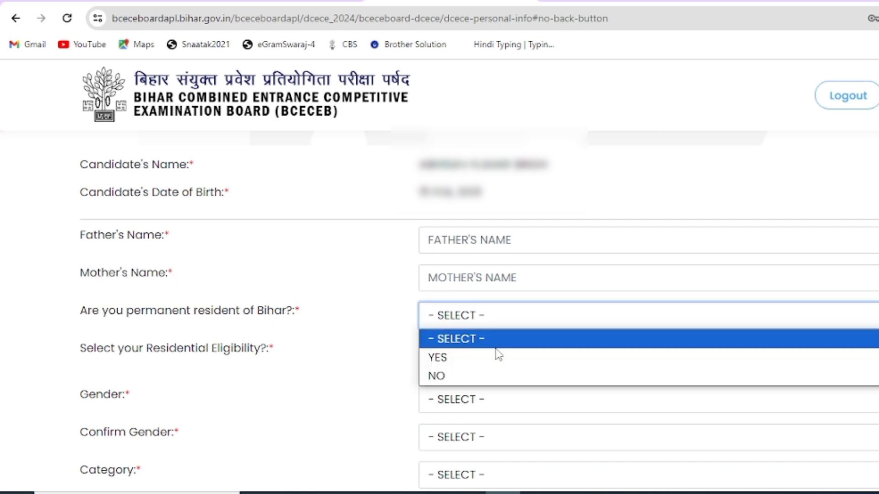
pyautogui.click(489, 377)
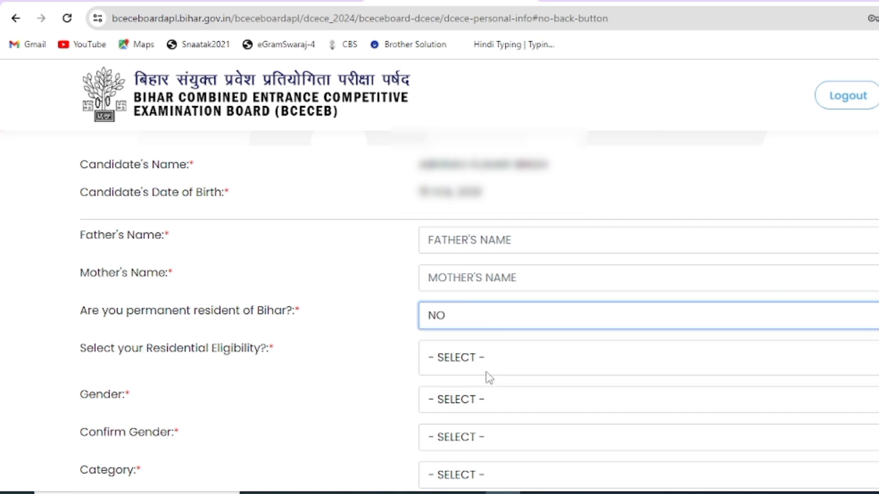
pyautogui.click(460, 316)
pyautogui.click(460, 360)
pyautogui.moveTo(143, 349); pyautogui.dragTo(260, 359)
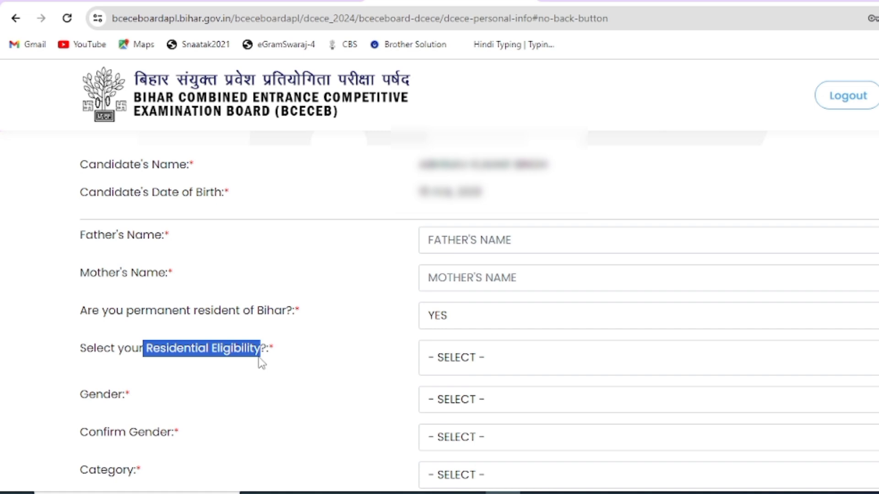
pyautogui.click(481, 359)
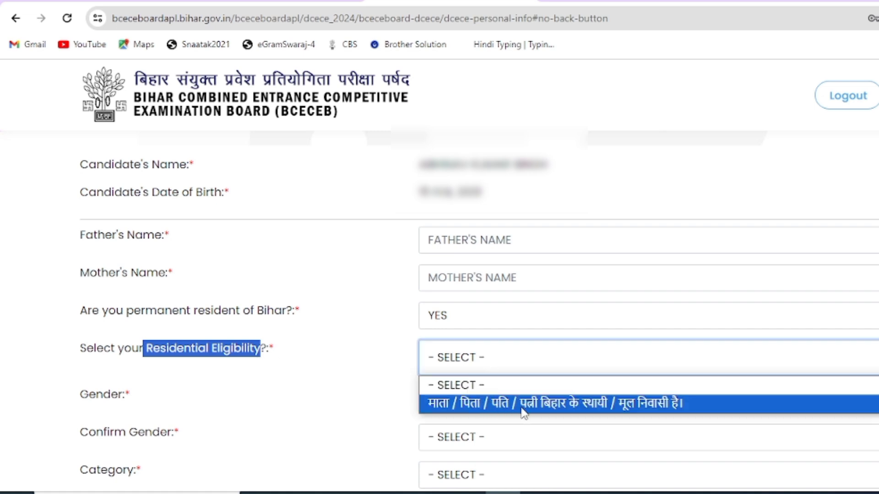
pyautogui.click(644, 412)
# Step: Re-answer YES for Bihar residency and choose parent/spouse as permanent Bihar native
pyautogui.click(496, 321)
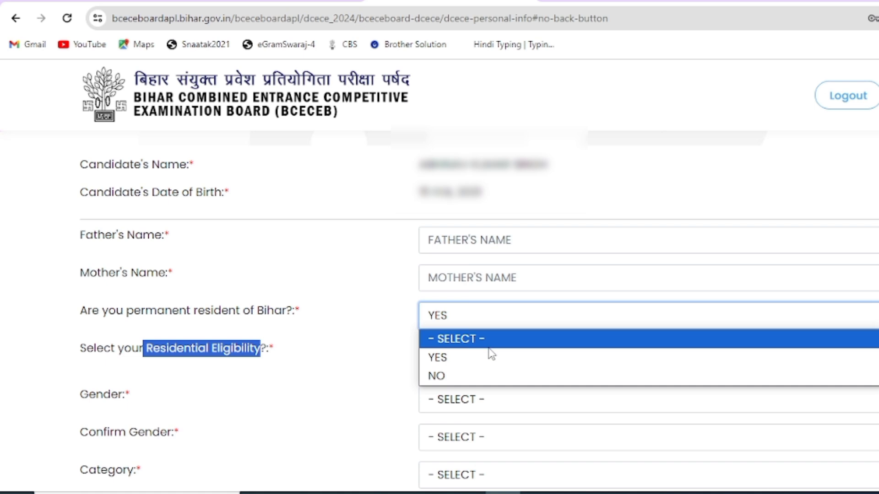
pyautogui.click(479, 374)
pyautogui.click(479, 369)
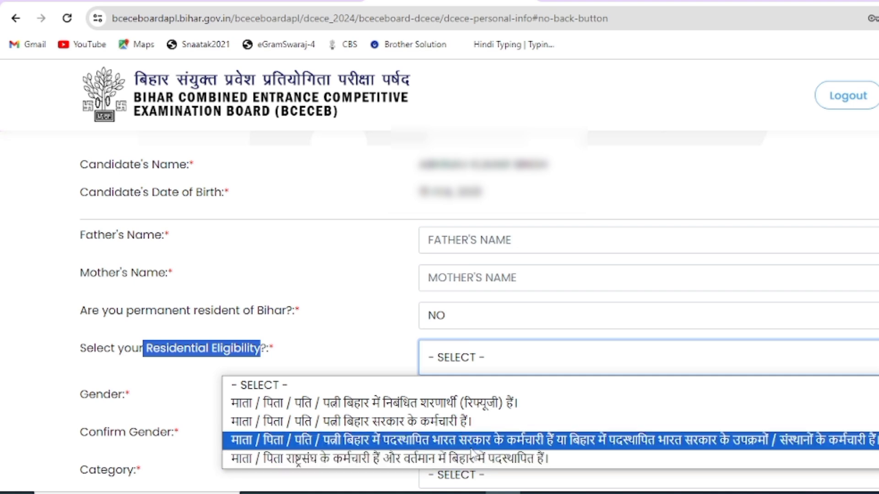
pyautogui.click(465, 359)
pyautogui.click(467, 324)
pyautogui.click(465, 359)
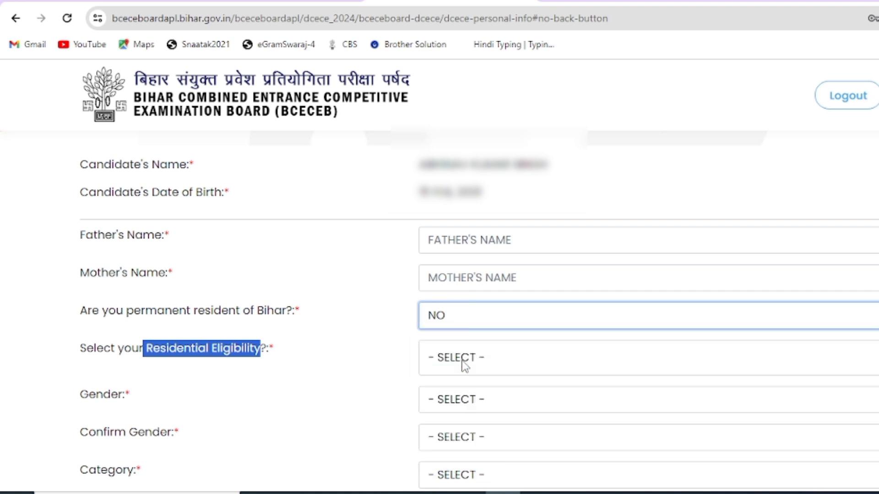
pyautogui.click(456, 358)
pyautogui.click(472, 402)
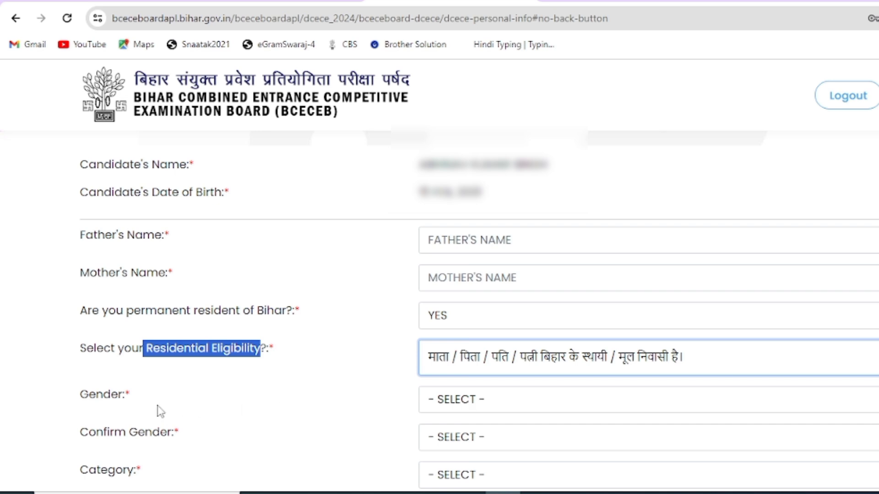
# Step: Highlight the Confirm Gender, Category and Confirm Category questions
pyautogui.moveTo(99, 397); pyautogui.dragTo(196, 392)
pyautogui.scroll(-5, 196, 393)
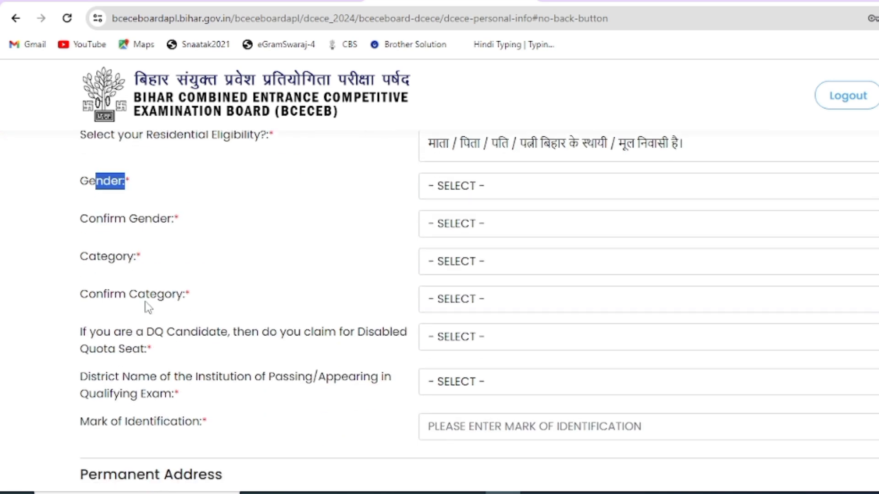
pyautogui.moveTo(83, 227); pyautogui.dragTo(175, 228)
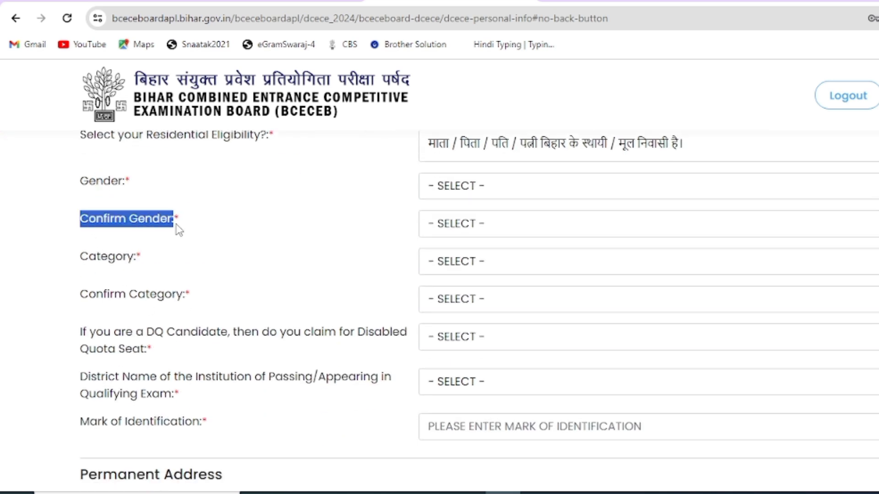
pyautogui.click(91, 263)
pyautogui.moveTo(91, 263); pyautogui.dragTo(154, 276)
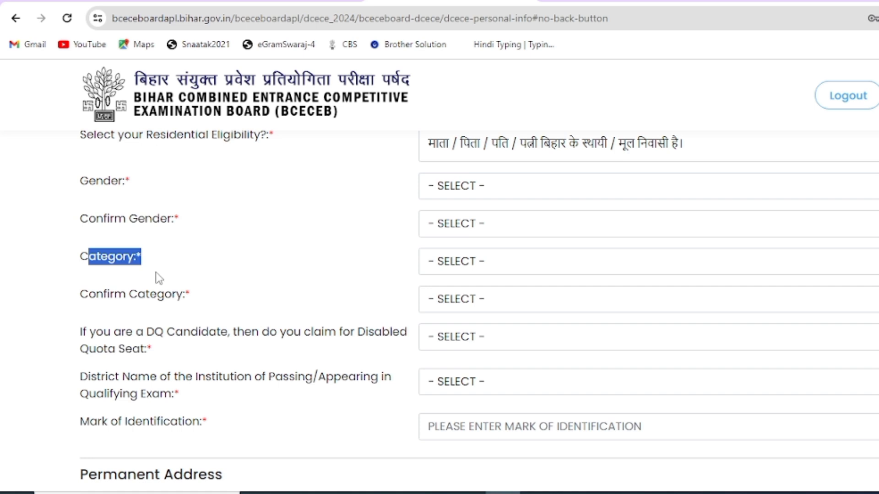
pyautogui.moveTo(89, 303); pyautogui.dragTo(187, 308)
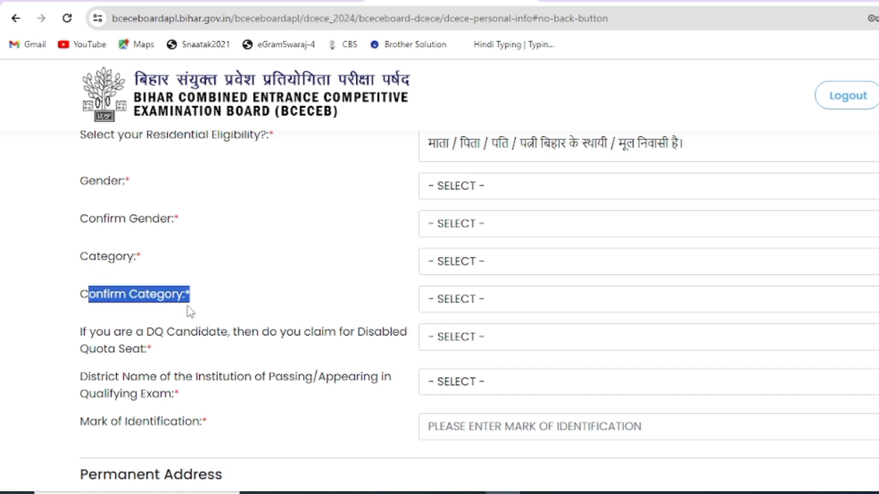
# Step: Set Category and Confirm Category to BC (BACKWARD CLASS), dismissing the mismatch alert
pyautogui.click(433, 264)
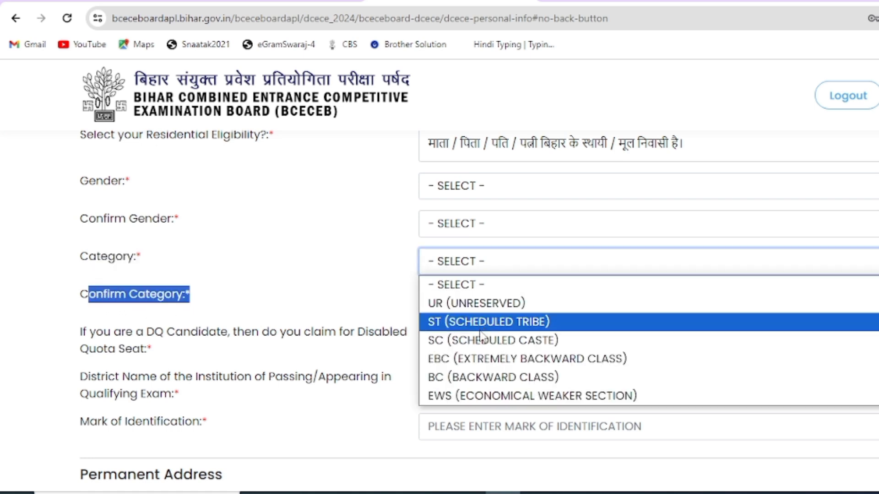
pyautogui.click(483, 384)
pyautogui.click(461, 305)
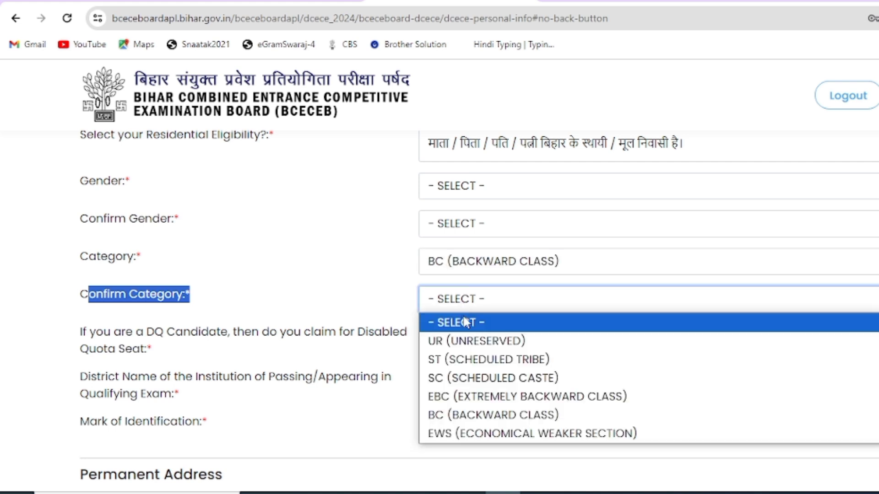
pyautogui.click(463, 416)
pyautogui.click(613, 311)
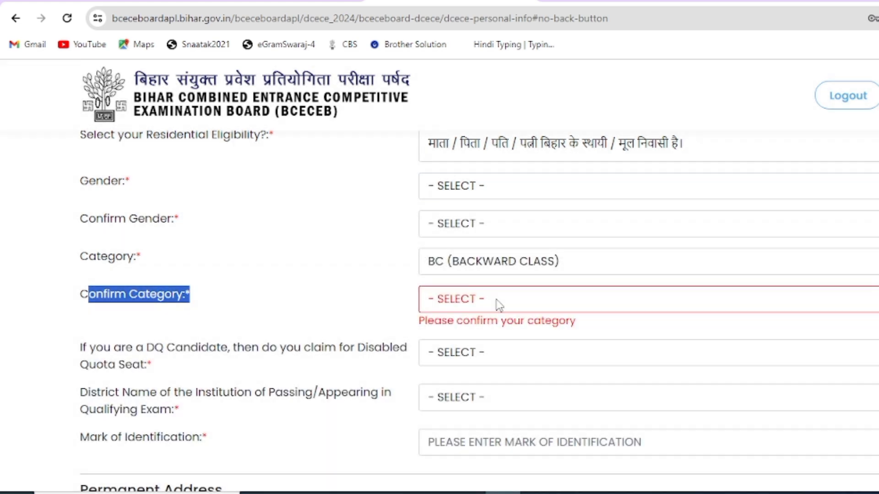
pyautogui.click(499, 305)
pyautogui.click(463, 414)
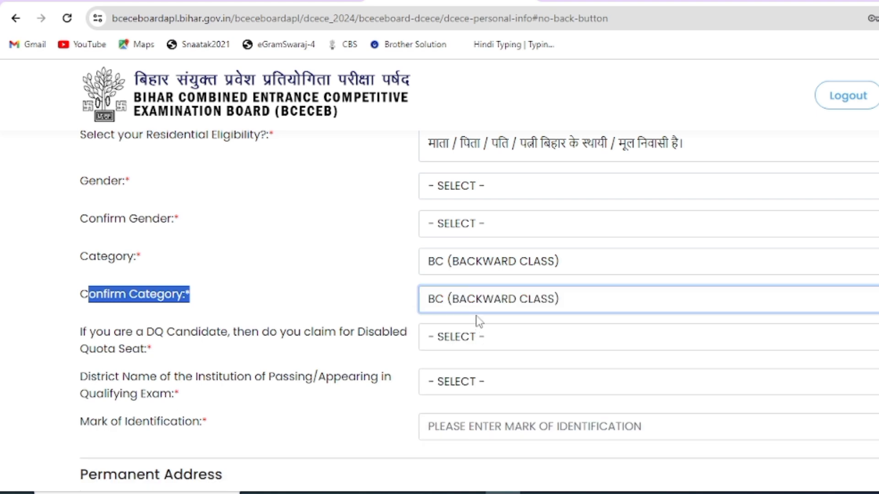
# Step: Answer NO to the Disabled Quota Seat claim
pyautogui.moveTo(109, 350); pyautogui.dragTo(259, 341)
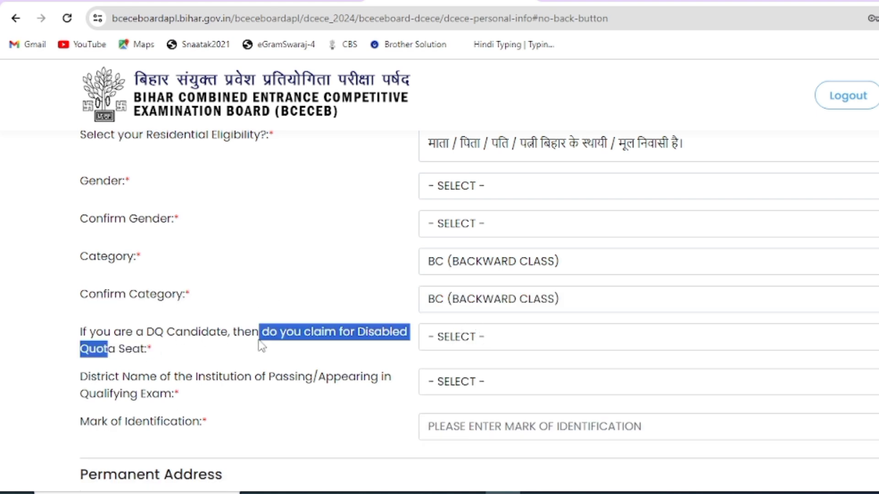
pyautogui.click(453, 340)
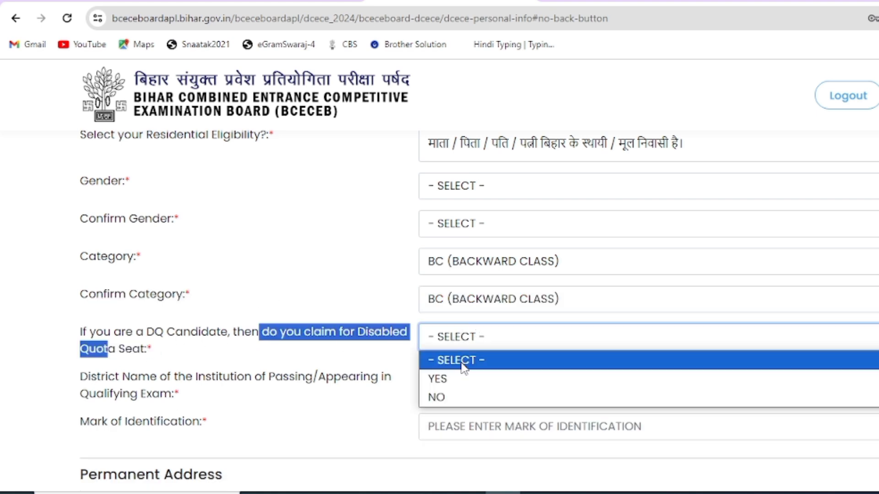
pyautogui.click(455, 398)
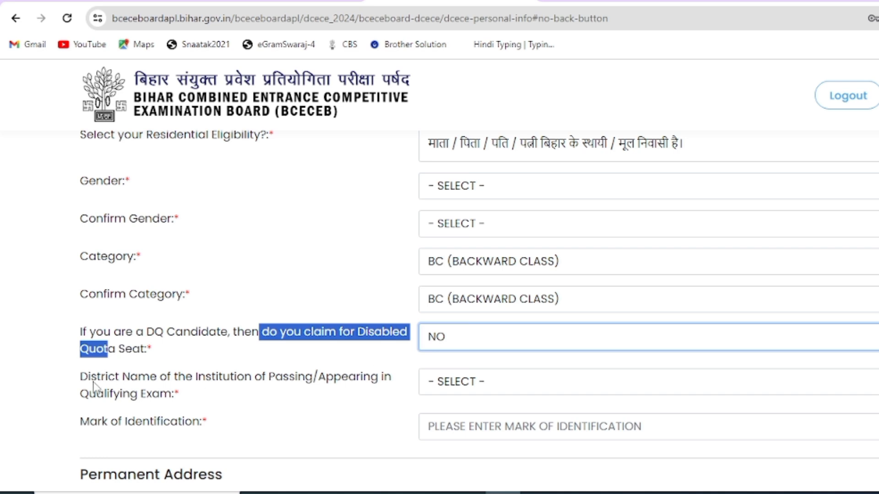
pyautogui.moveTo(90, 380); pyautogui.dragTo(232, 388)
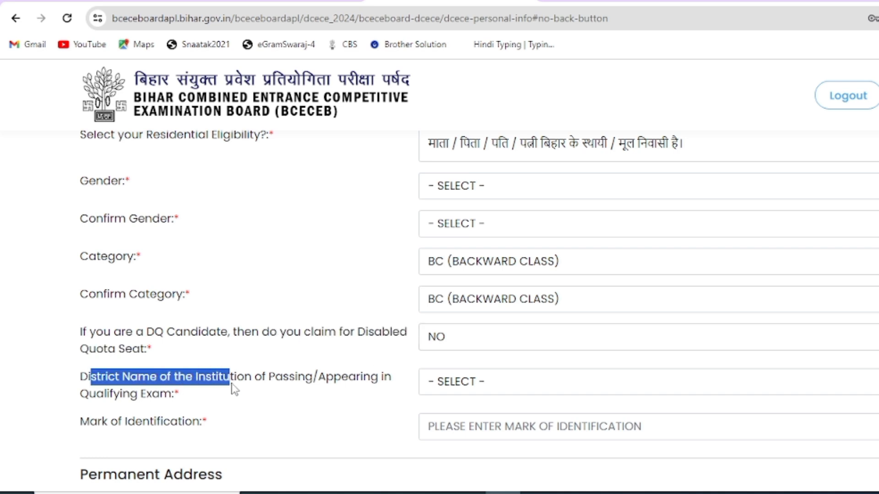
# Step: Set the institution district to BHAGALPUR and enter 'CUT MARK ON LET HAND' as the identification mark
pyautogui.click(449, 387)
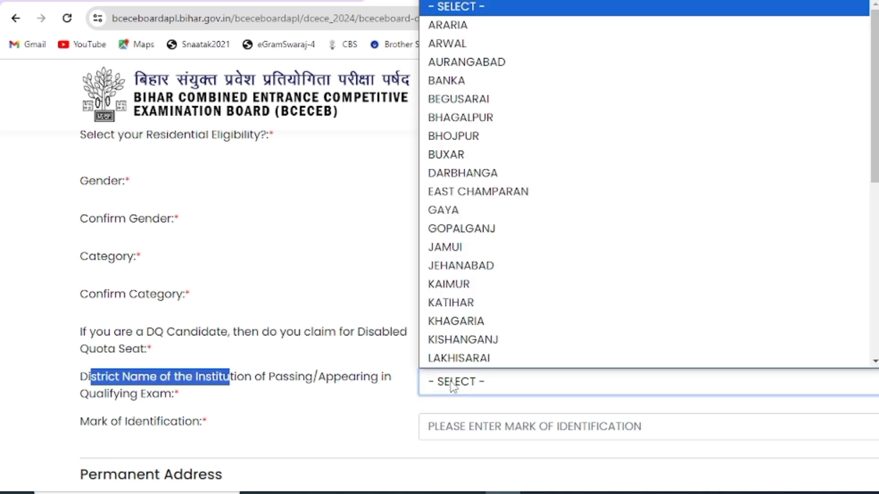
pyautogui.click(455, 118)
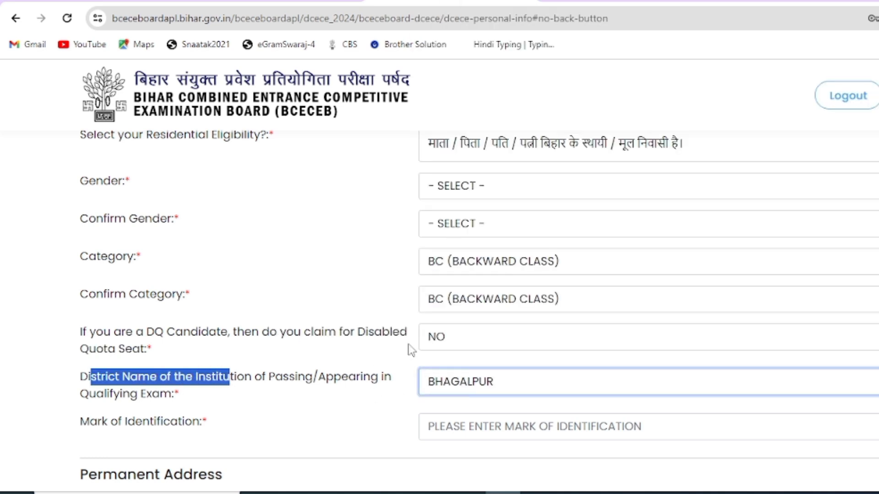
pyautogui.click(127, 381)
pyautogui.moveTo(80, 422); pyautogui.dragTo(173, 427)
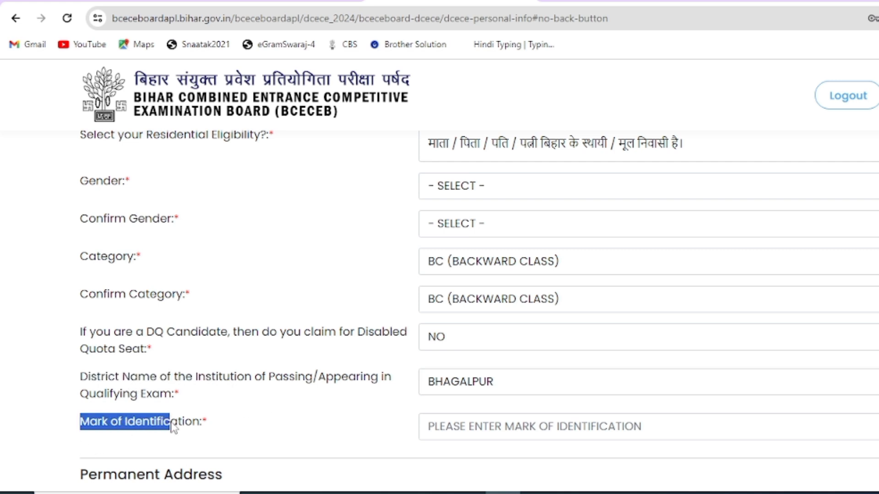
pyautogui.click(454, 428)
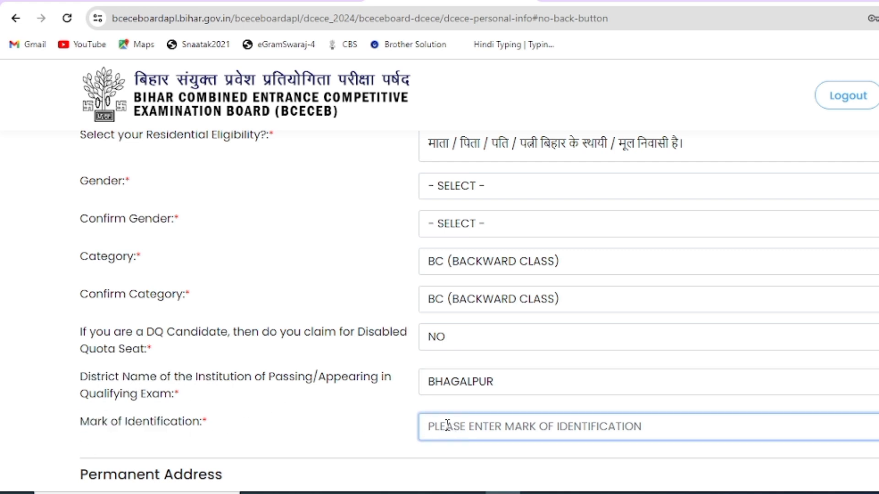
pyautogui.write('CUT MARK')
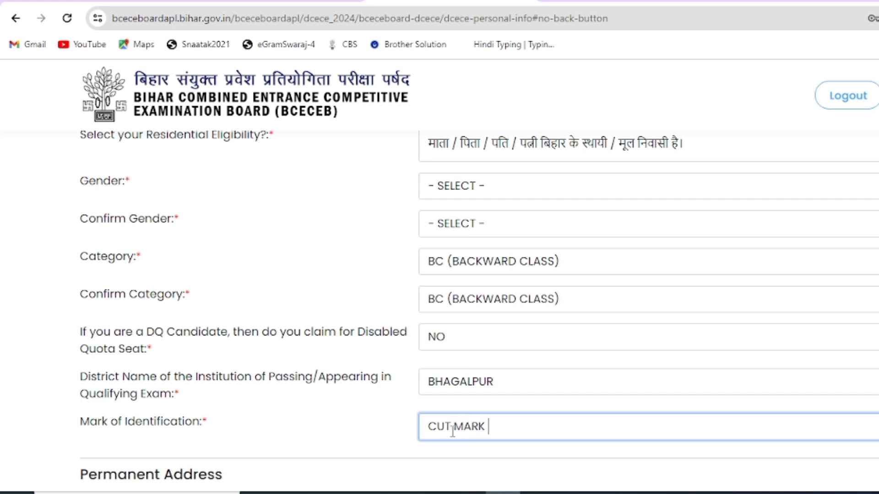
pyautogui.write(' ON LET HAND')
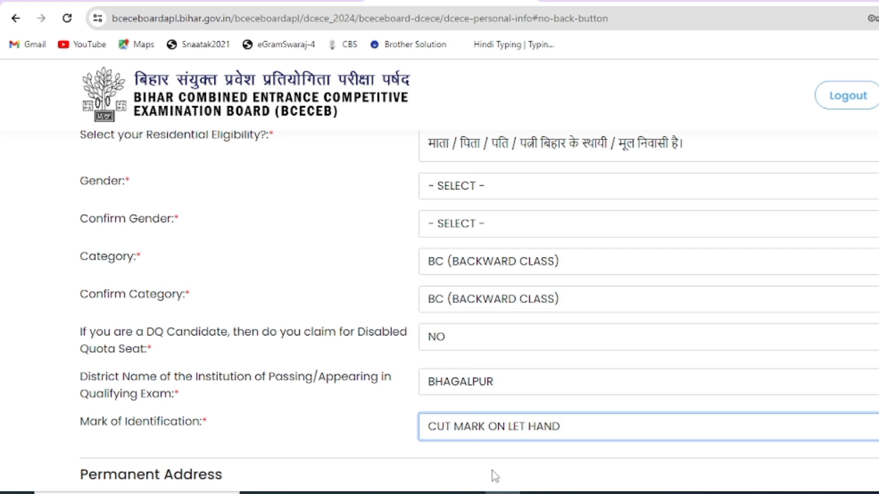
pyautogui.click(516, 450)
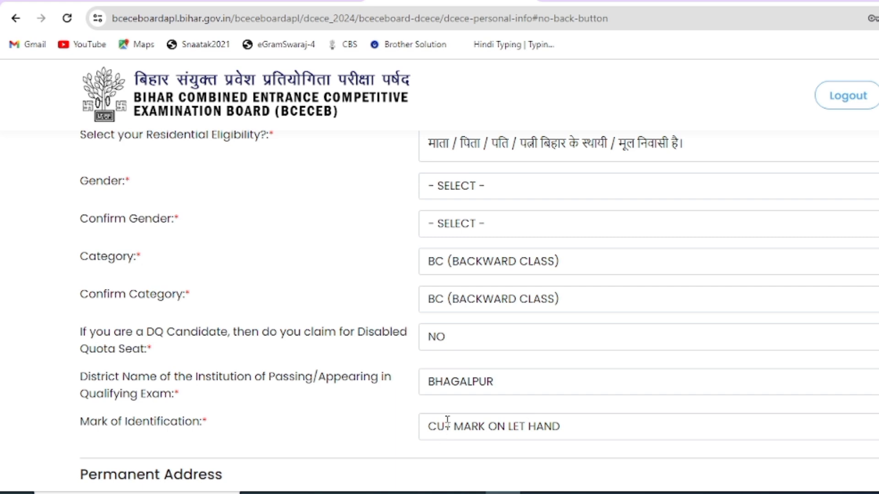
# Step: Fill the first permanent address lines with AT and P.O
pyautogui.scroll(-5, 452, 416)
pyautogui.scroll(1, 435, 413)
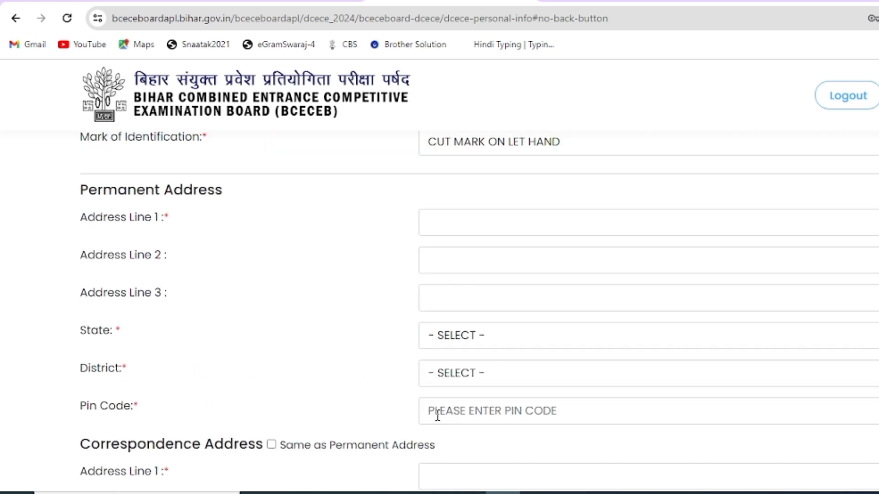
pyautogui.moveTo(88, 191); pyautogui.dragTo(213, 180)
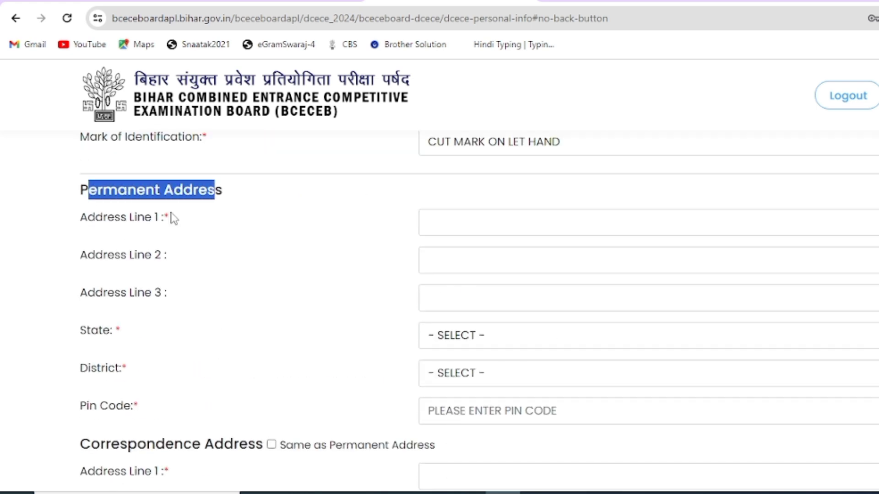
pyautogui.click(457, 223)
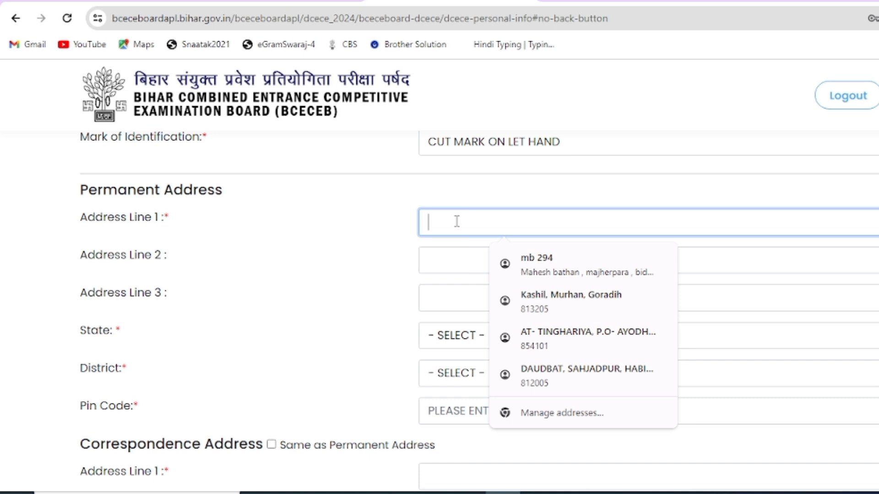
pyautogui.write('AT-')
pyautogui.click(443, 261)
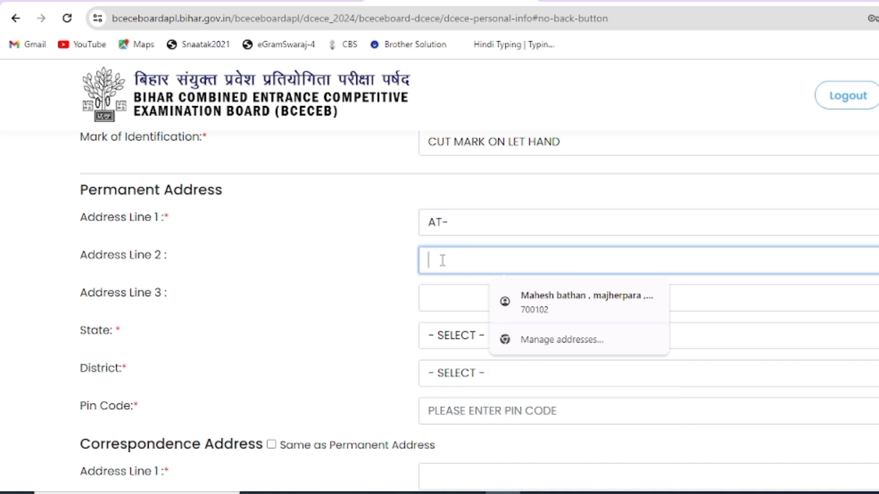
pyautogui.write('P')
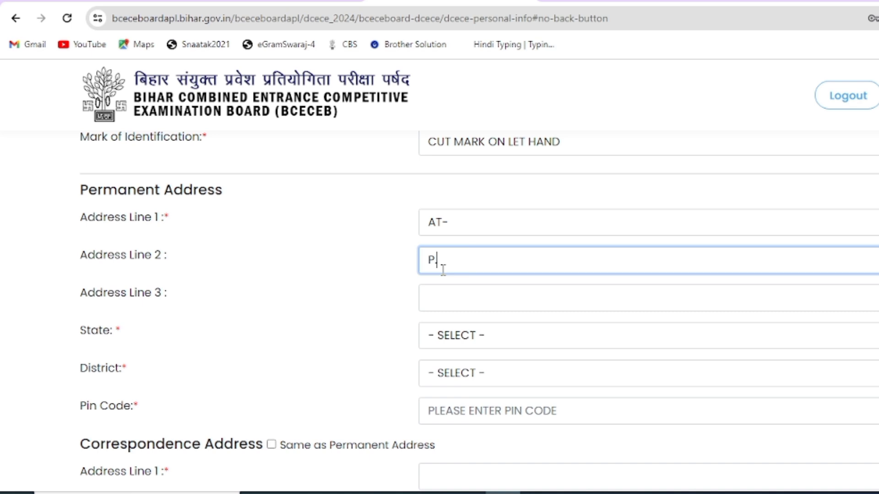
pyautogui.write('.O-')
pyautogui.click(449, 290)
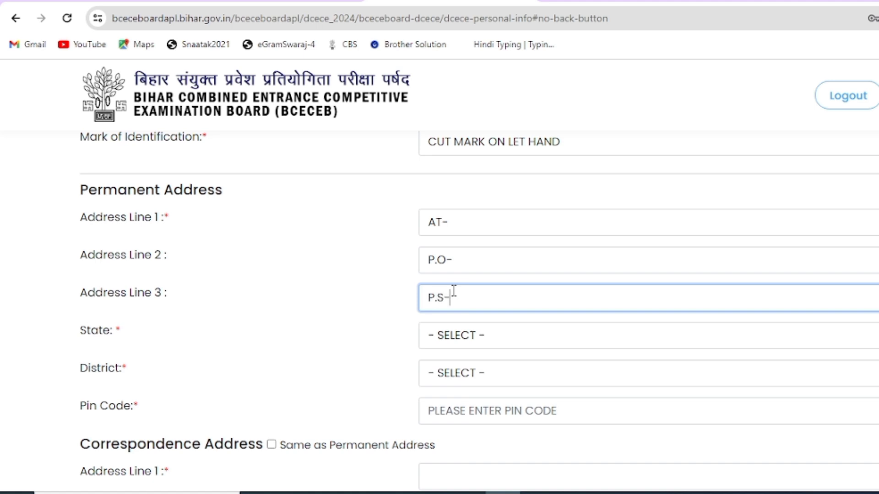
# Step: Set the permanent address state to BIHAR and district to BHAGALPUR, pointing out District and Pin Code
pyautogui.click(474, 342)
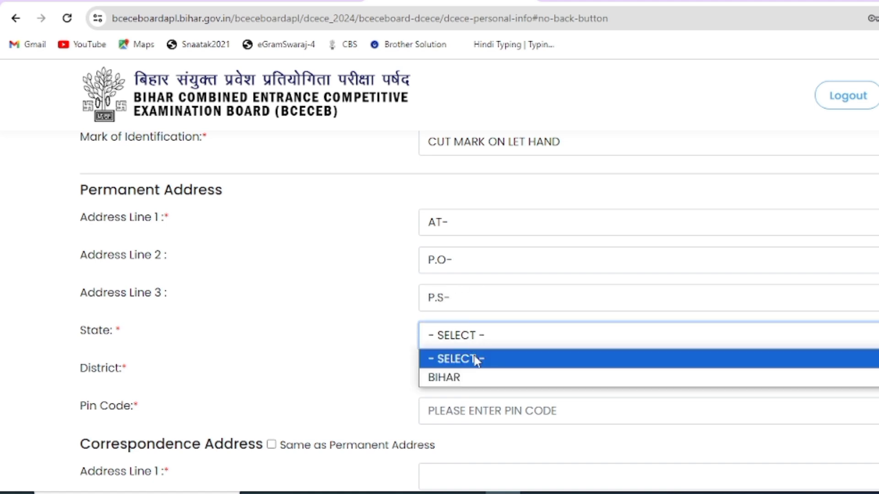
pyautogui.click(467, 376)
pyautogui.click(496, 381)
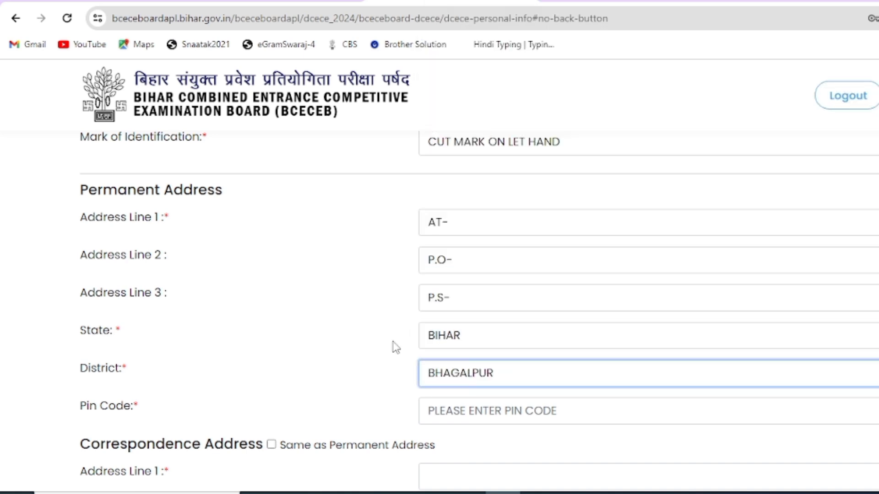
pyautogui.click(488, 109)
pyautogui.moveTo(80, 369); pyautogui.dragTo(120, 362)
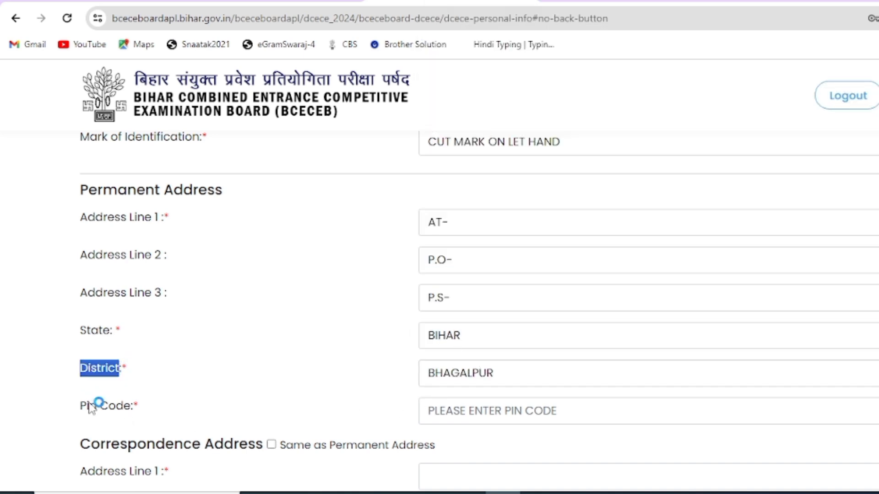
pyautogui.moveTo(86, 404); pyautogui.dragTo(173, 407)
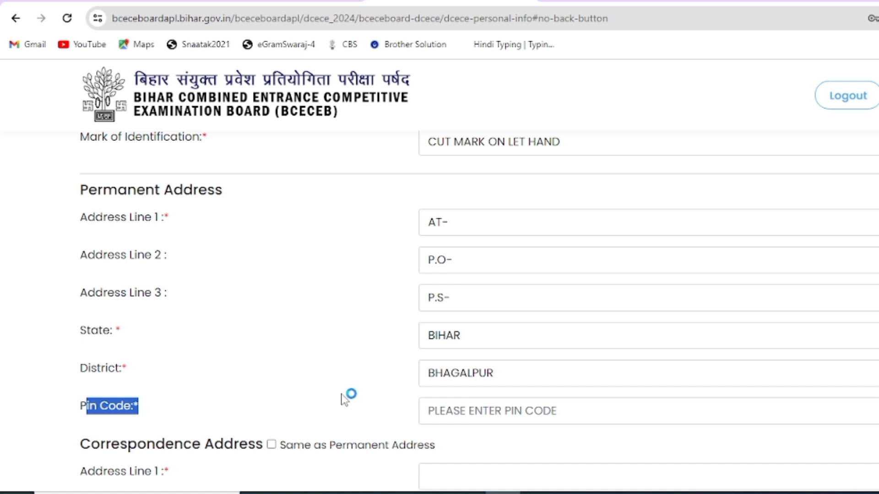
pyautogui.scroll(-2, 345, 399)
pyautogui.scroll(2, 339, 397)
# Step: Tick 'Same as Permanent Address' for the correspondence address, then submit the personal details
pyautogui.moveTo(80, 190); pyautogui.dragTo(238, 192)
pyautogui.moveTo(82, 444); pyautogui.dragTo(251, 452)
pyautogui.click(272, 445)
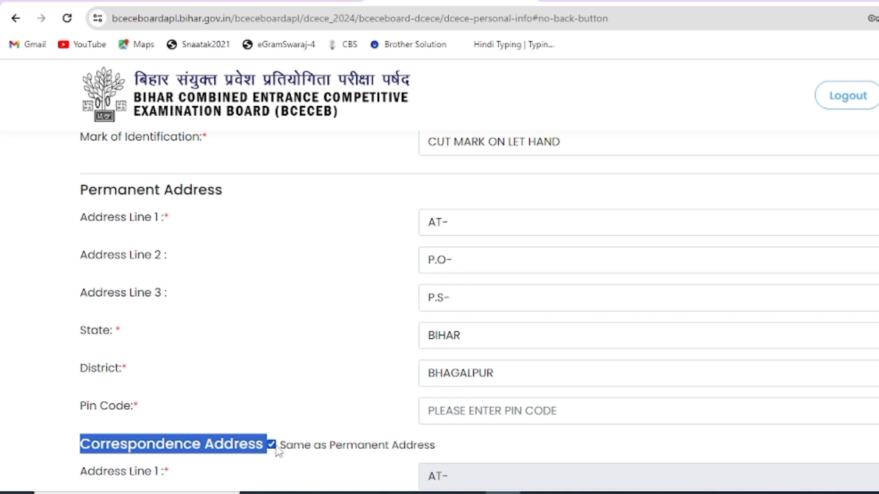
pyautogui.click(271, 445)
pyautogui.scroll(-3, 436, 461)
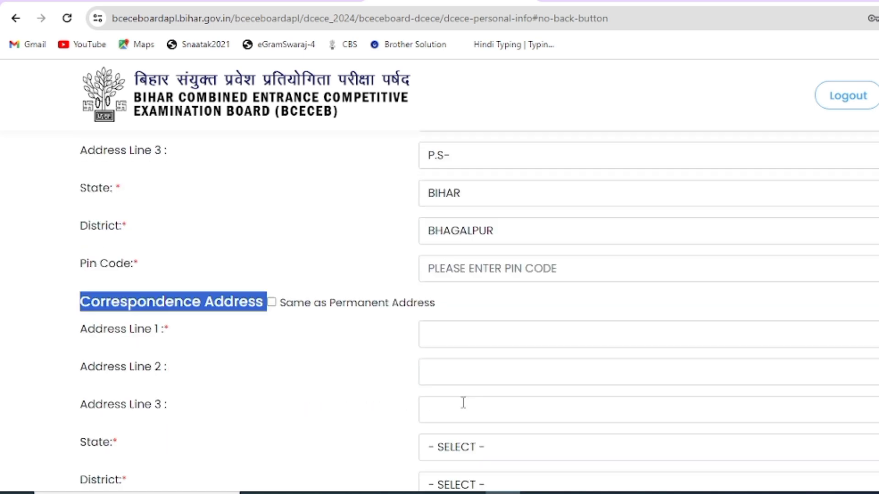
pyautogui.scroll(-4, 492, 443)
pyautogui.scroll(3, 490, 445)
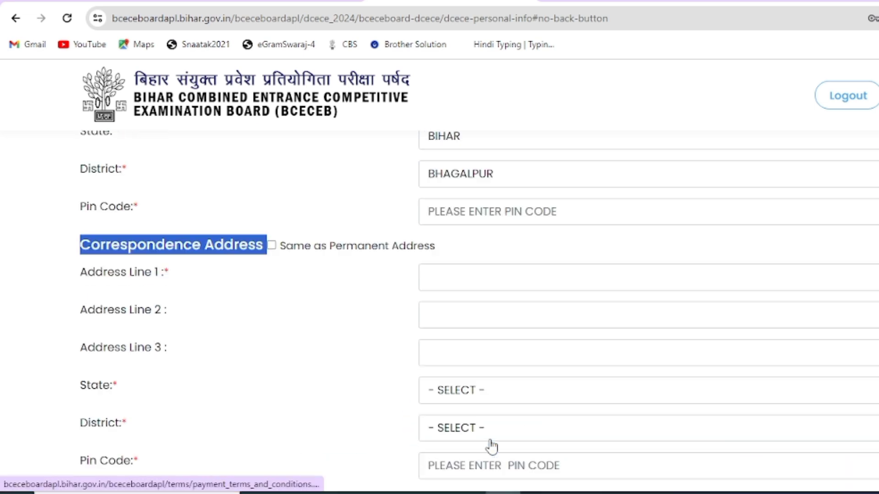
pyautogui.click(272, 246)
pyautogui.scroll(-3, 465, 206)
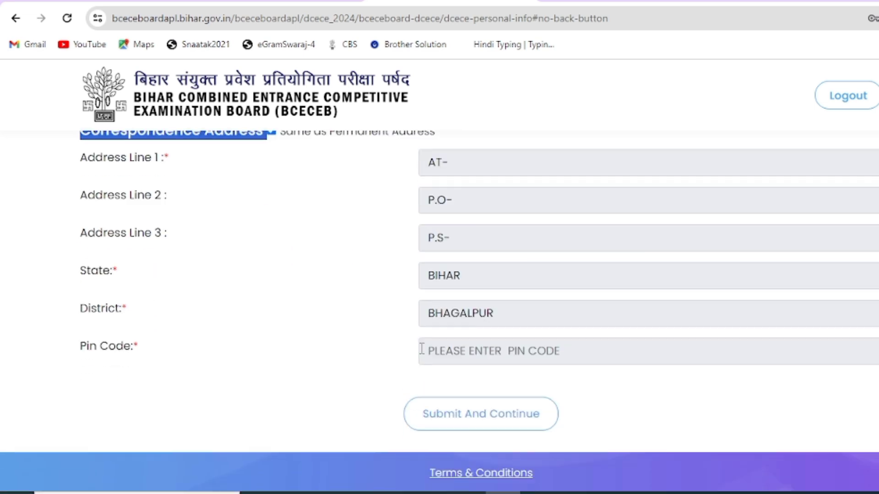
pyautogui.click(480, 386)
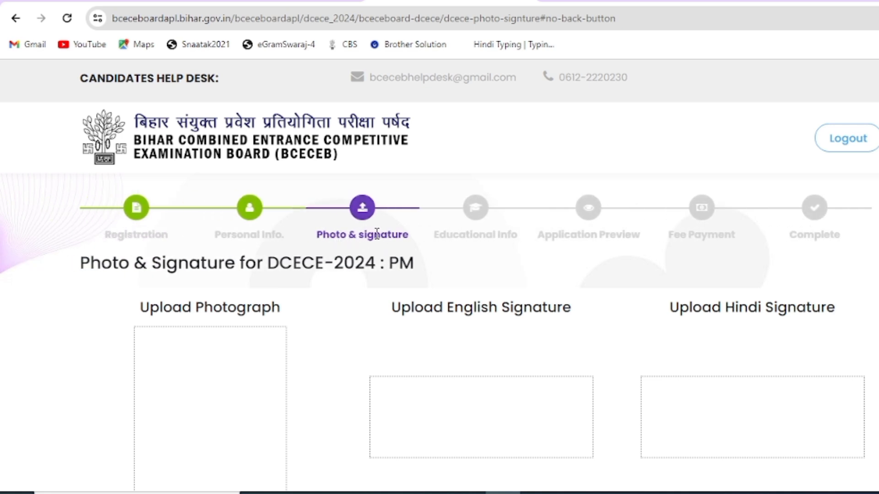
# Step: Highlight the photo guideline's 200 × 250px size and 100KB limit
pyautogui.scroll(-2, 199, 345)
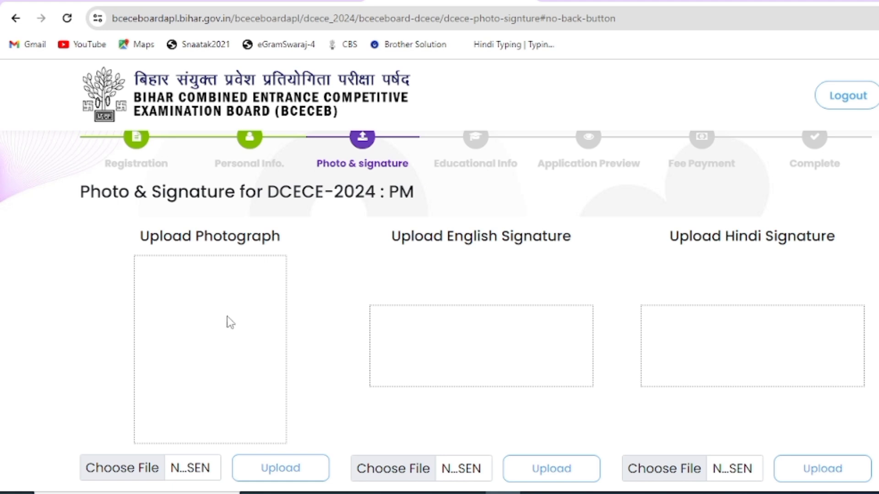
pyautogui.scroll(-3, 226, 319)
pyautogui.scroll(-2, 226, 319)
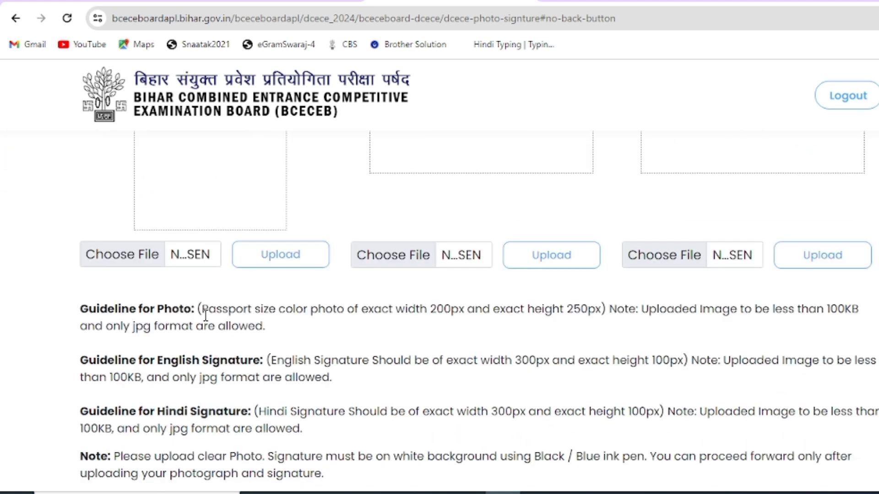
pyautogui.moveTo(214, 310); pyautogui.dragTo(589, 311)
pyautogui.doubleClick(585, 309)
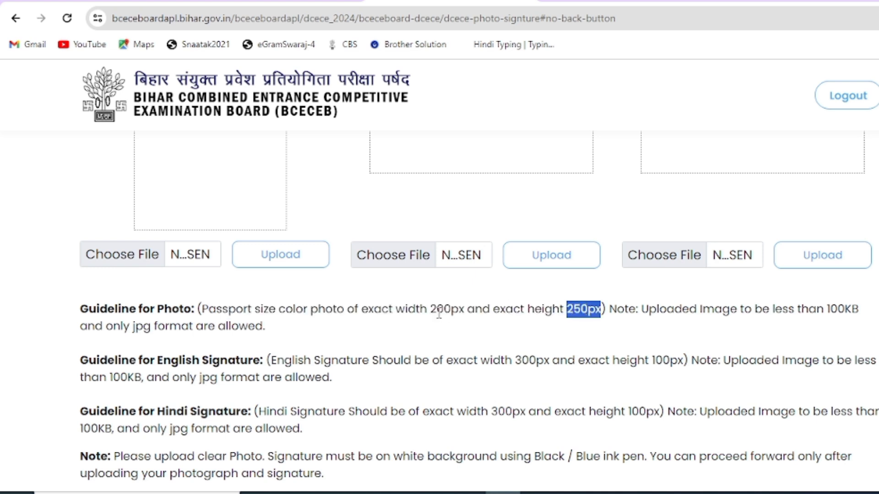
pyautogui.moveTo(430, 312); pyautogui.dragTo(452, 316)
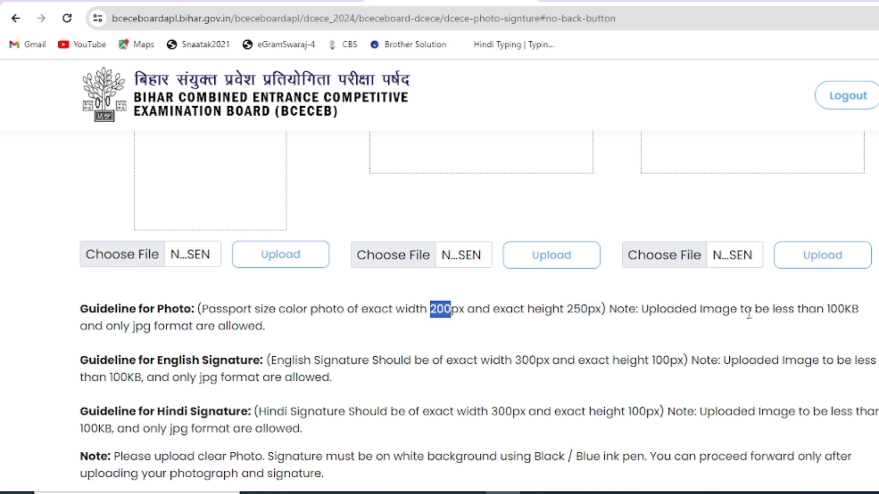
pyautogui.moveTo(826, 310); pyautogui.dragTo(837, 310)
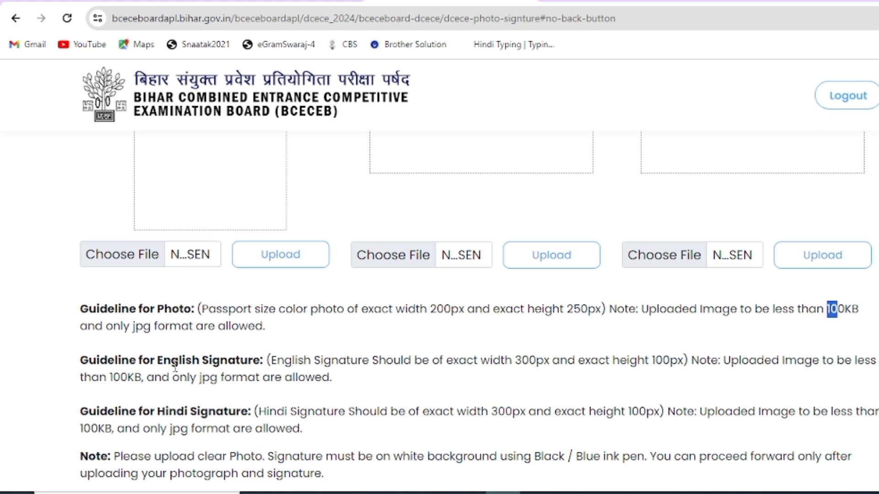
# Step: Highlight the English and Hindi signature sizes of 300 × 100px and the 100KB file limit
pyautogui.moveTo(96, 361)
pyautogui.mouseDown()
pyautogui.moveTo(82, 361)
pyautogui.moveTo(255, 356)
pyautogui.mouseUp()
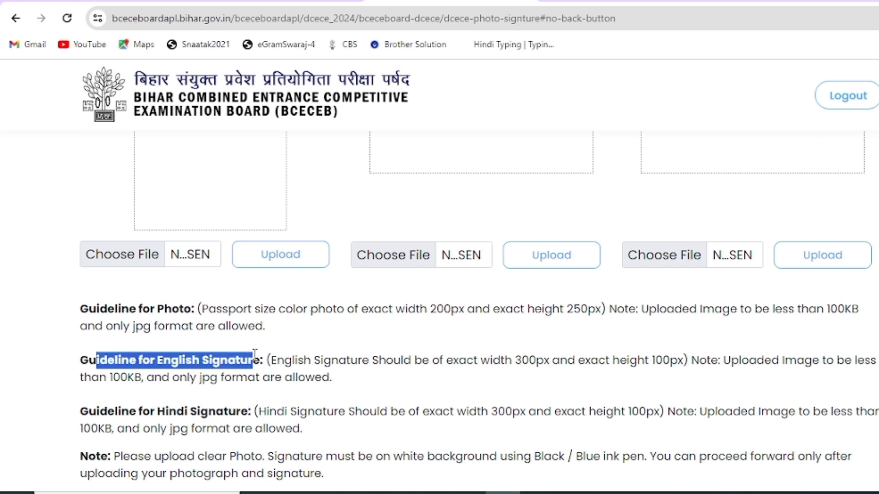
pyautogui.moveTo(513, 361); pyautogui.dragTo(554, 363)
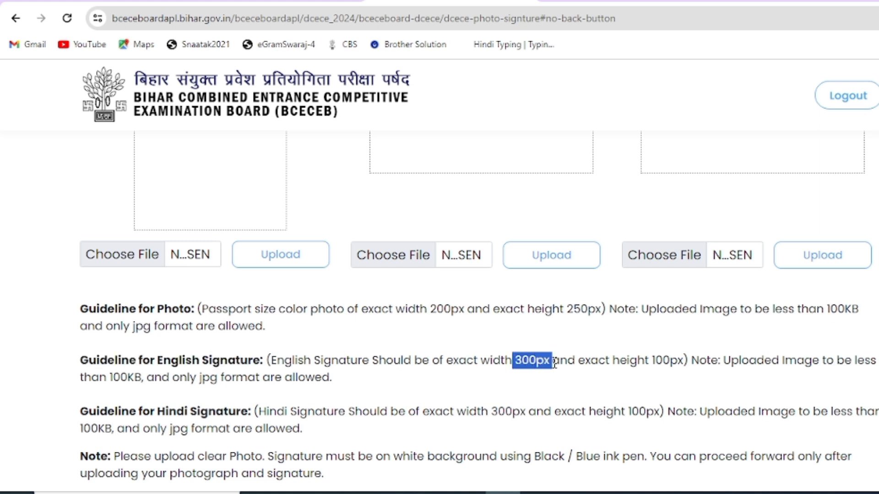
pyautogui.moveTo(651, 361); pyautogui.dragTo(678, 362)
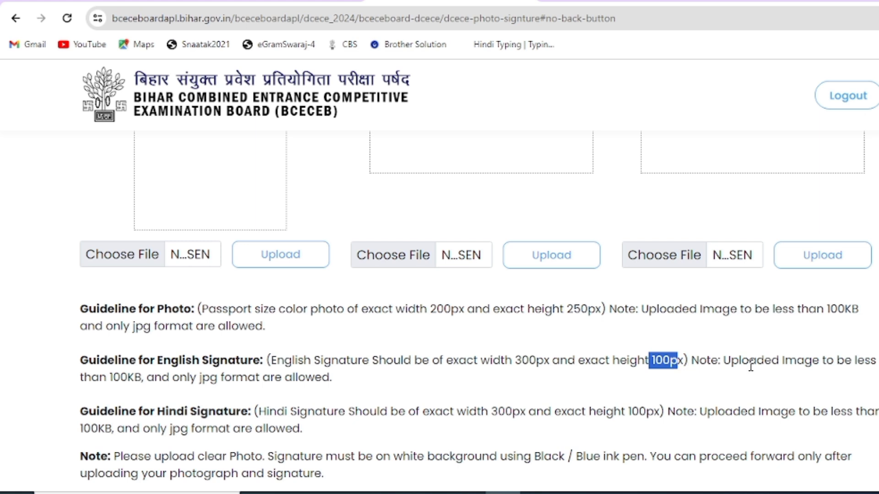
pyautogui.moveTo(97, 418); pyautogui.dragTo(248, 413)
pyautogui.moveTo(497, 414); pyautogui.dragTo(510, 415)
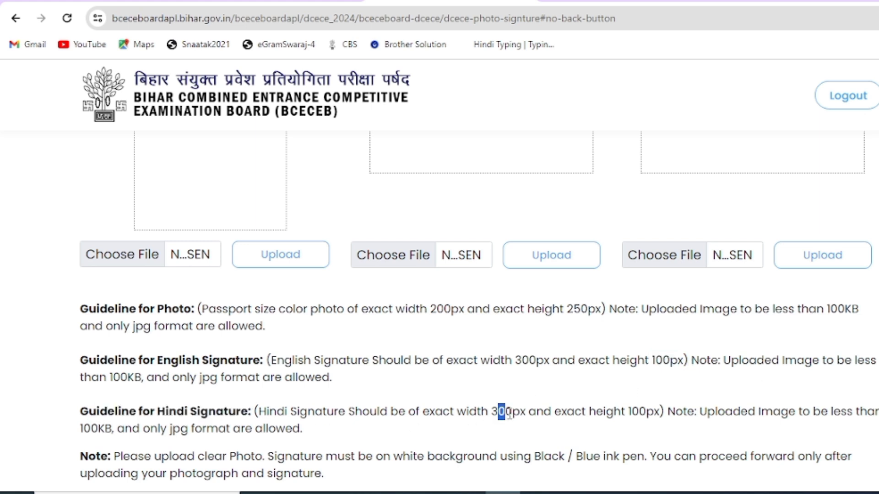
pyautogui.moveTo(626, 414); pyautogui.dragTo(654, 415)
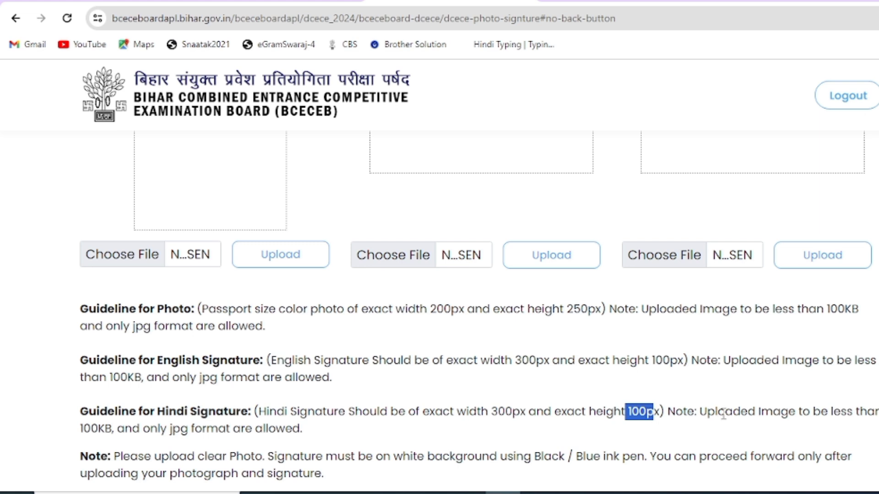
pyautogui.moveTo(84, 429); pyautogui.dragTo(106, 430)
pyautogui.click(583, 385)
pyautogui.moveTo(489, 411); pyautogui.dragTo(528, 420)
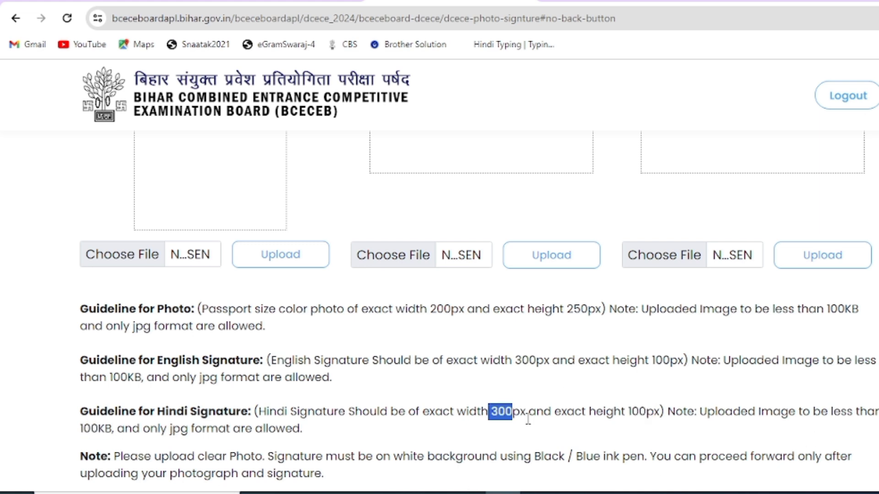
pyautogui.moveTo(628, 412); pyautogui.dragTo(646, 412)
pyautogui.scroll(-3, 405, 391)
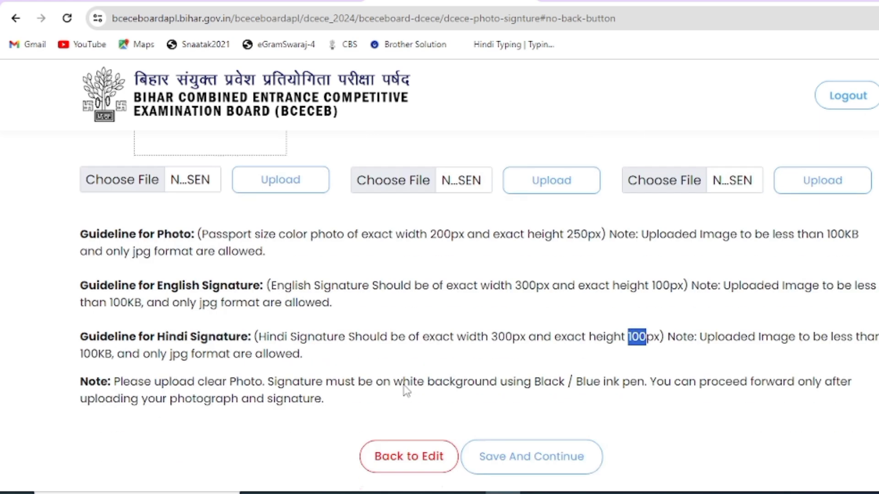
pyautogui.moveTo(101, 315); pyautogui.dragTo(263, 316)
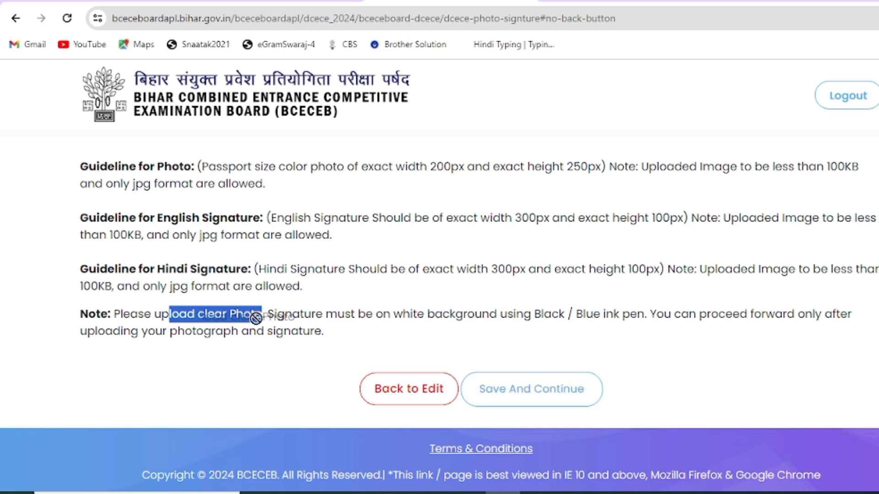
pyautogui.moveTo(285, 316); pyautogui.dragTo(602, 319)
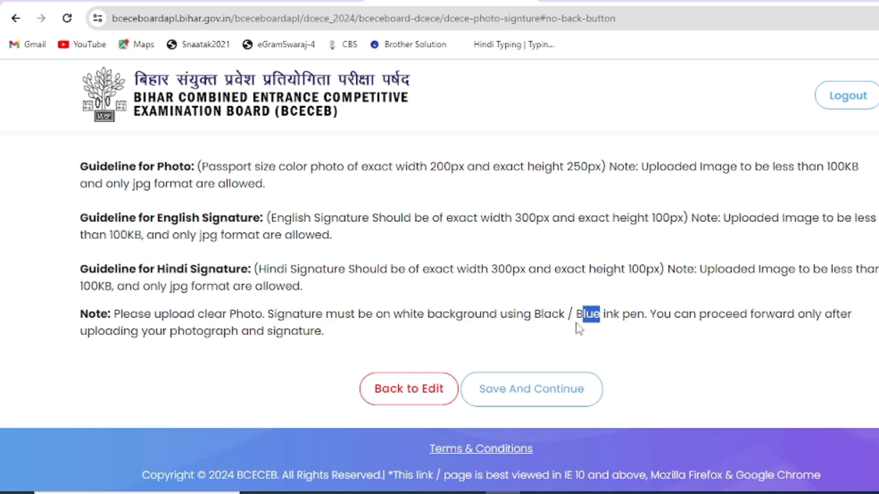
# Step: Save the photo step and point out the Secondary and 10+2 rows on Educational Info
pyautogui.click(551, 399)
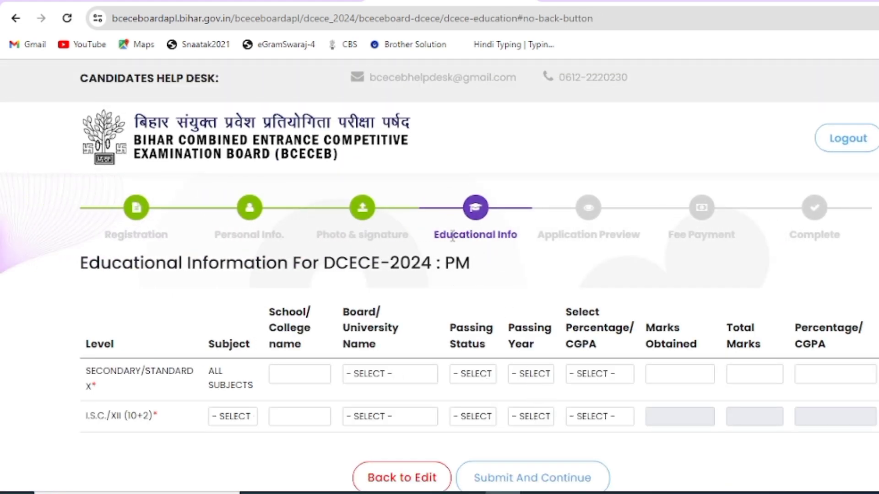
pyautogui.moveTo(452, 236); pyautogui.dragTo(105, 235)
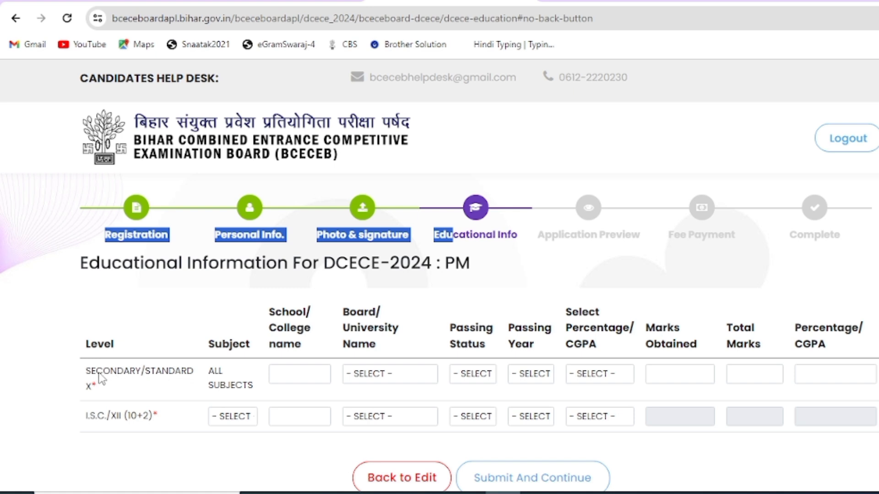
pyautogui.moveTo(96, 372); pyautogui.dragTo(255, 375)
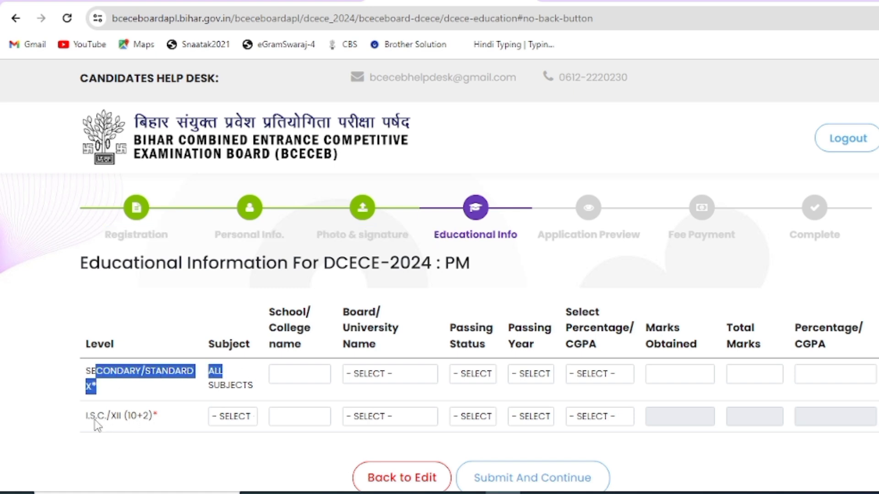
pyautogui.moveTo(96, 418); pyautogui.dragTo(167, 430)
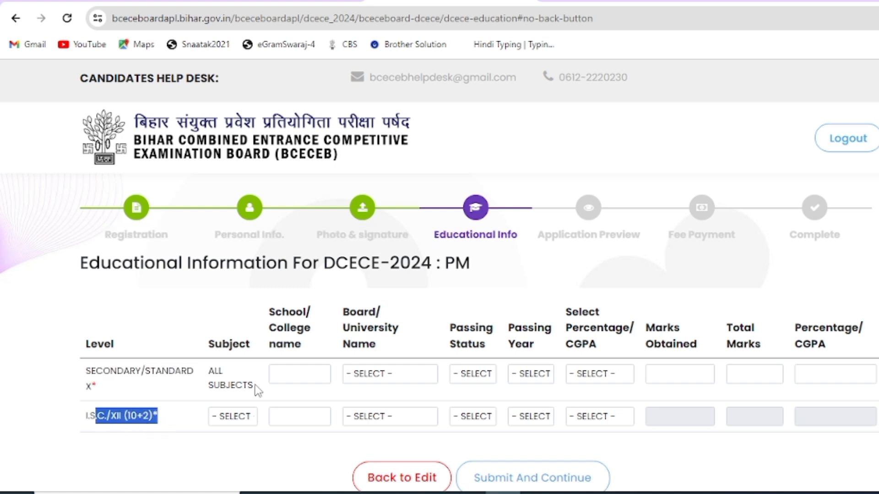
# Step: Set the Standard X board to BIHAR SCHOOL EXAMINATION BOARD with status PASSED
pyautogui.click(305, 373)
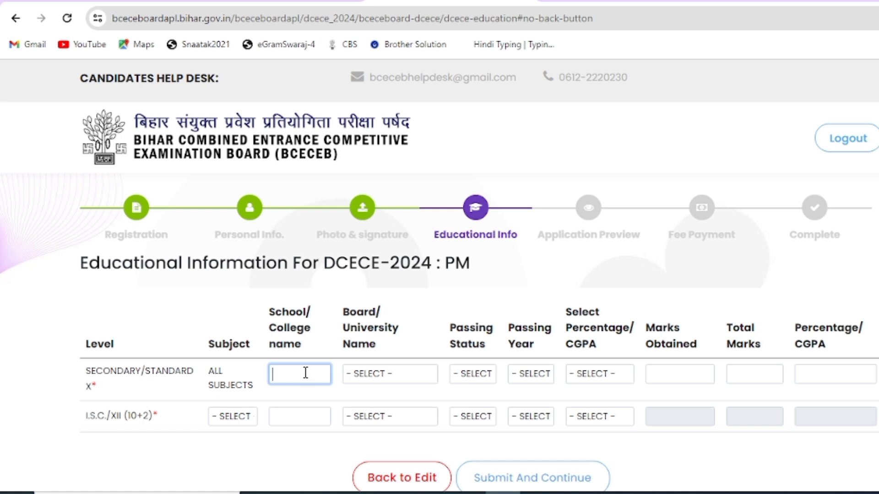
pyautogui.moveTo(356, 313); pyautogui.dragTo(375, 329)
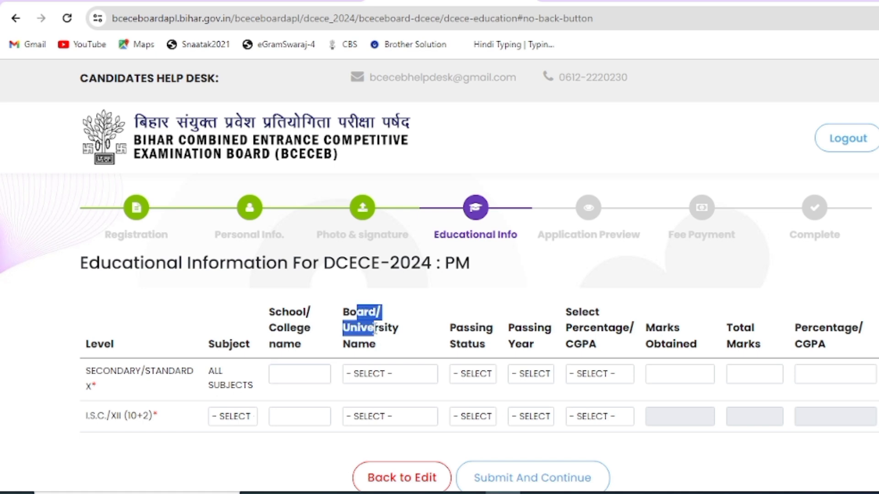
pyautogui.click(395, 375)
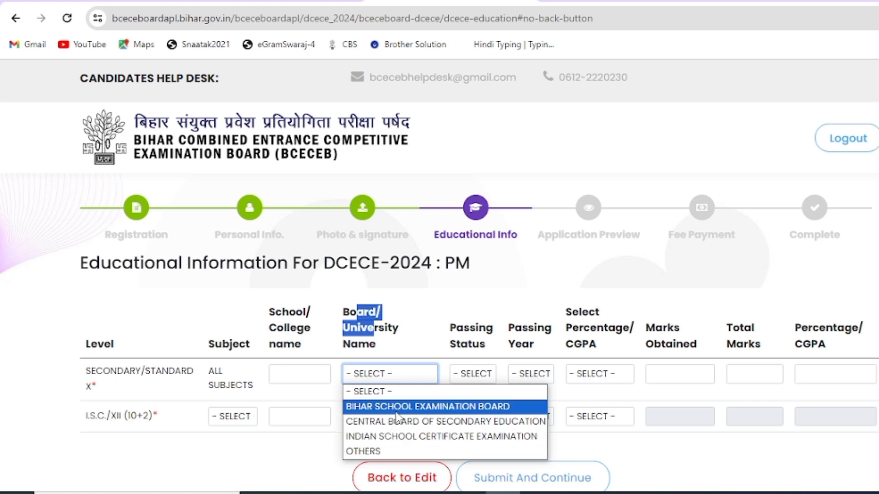
pyautogui.click(397, 411)
pyautogui.moveTo(450, 329); pyautogui.dragTo(548, 352)
pyautogui.click(486, 380)
pyautogui.click(477, 407)
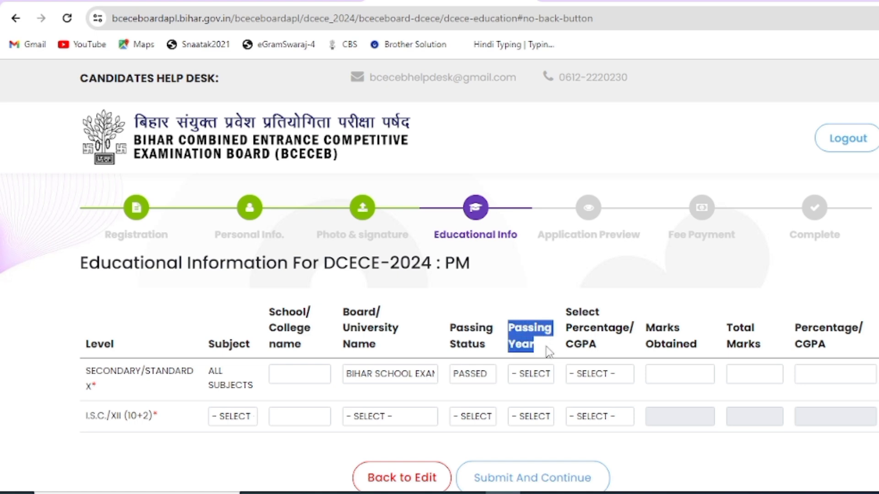
pyautogui.click(543, 374)
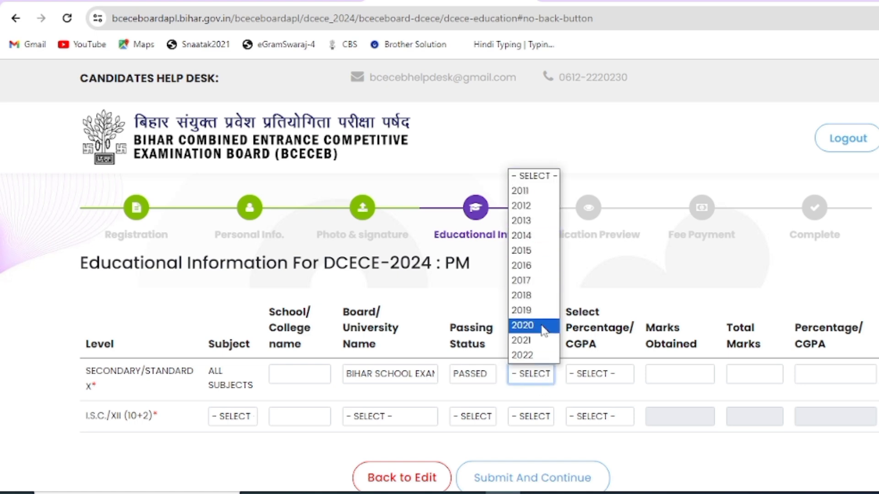
pyautogui.click(605, 328)
# Step: Choose PERCENTAGE for the Secondary row and enter its marks with 500 total
pyautogui.moveTo(572, 315); pyautogui.dragTo(604, 345)
pyautogui.click(612, 373)
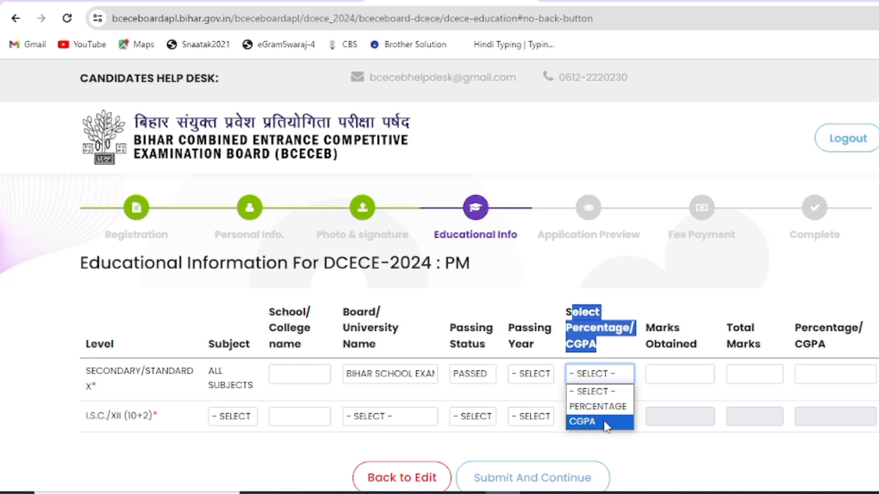
pyautogui.click(603, 408)
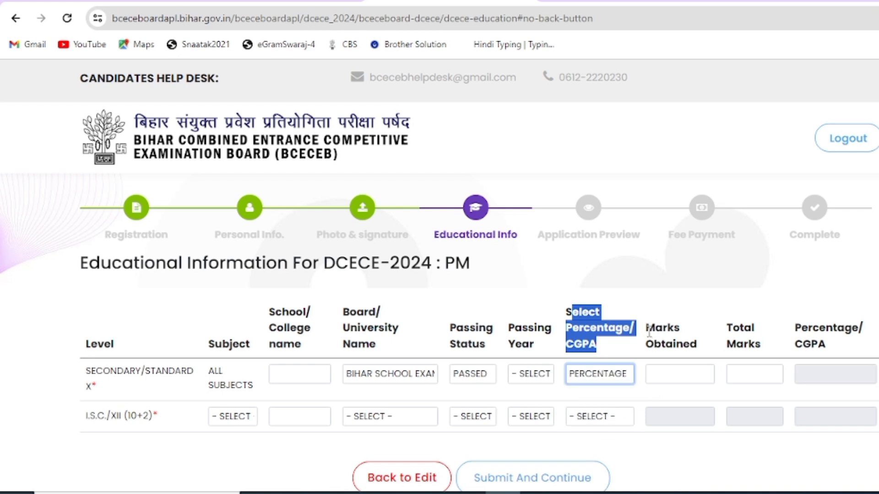
pyautogui.moveTo(649, 333); pyautogui.dragTo(677, 346)
pyautogui.click(681, 361)
pyautogui.click(668, 375)
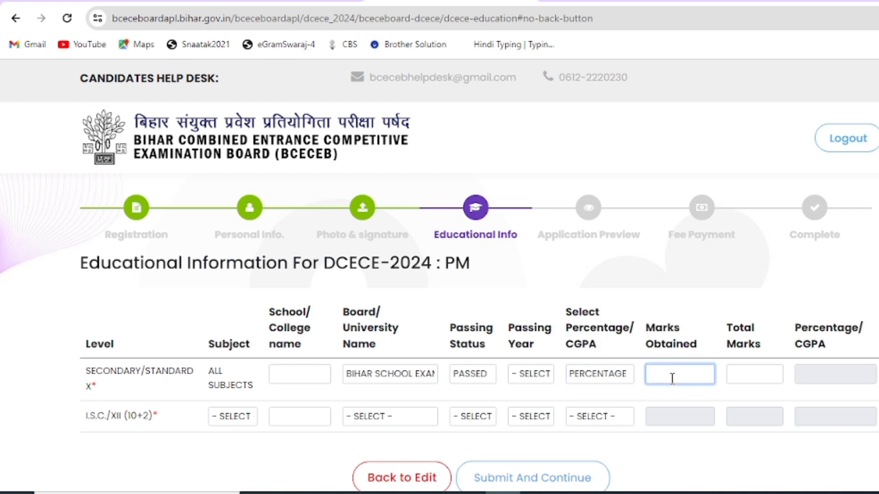
pyautogui.moveTo(727, 330); pyautogui.dragTo(752, 327)
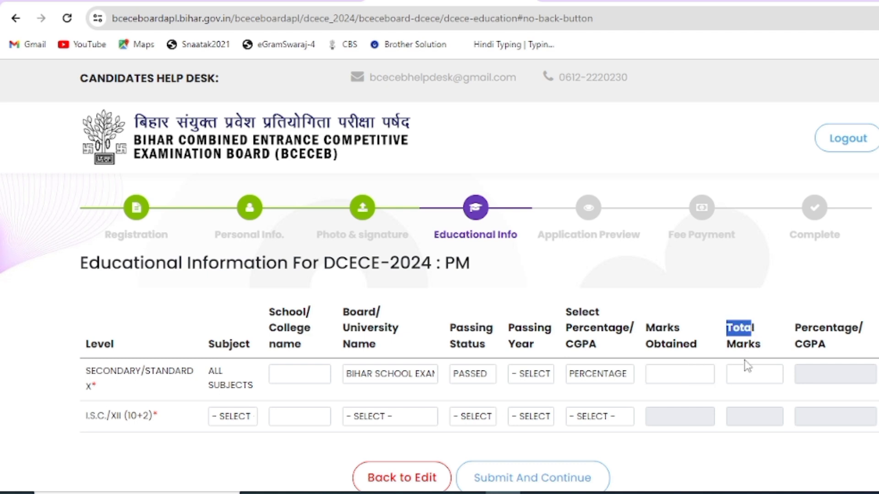
pyautogui.click(749, 369)
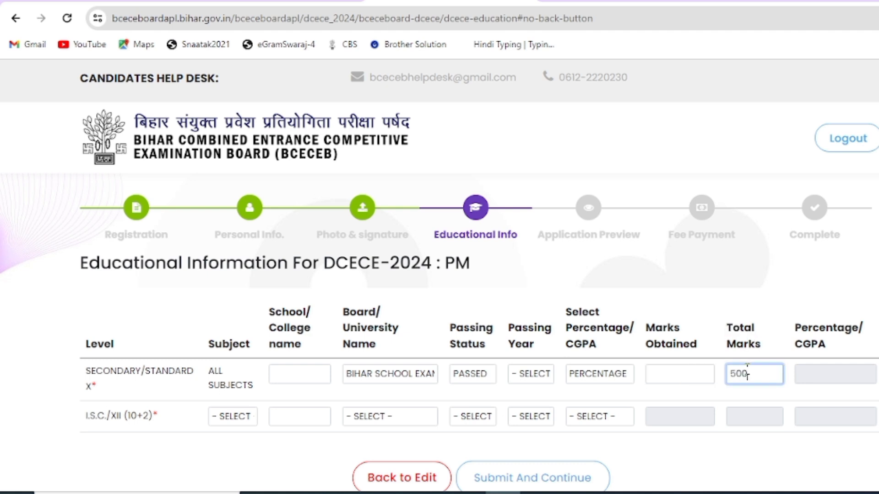
pyautogui.click(680, 380)
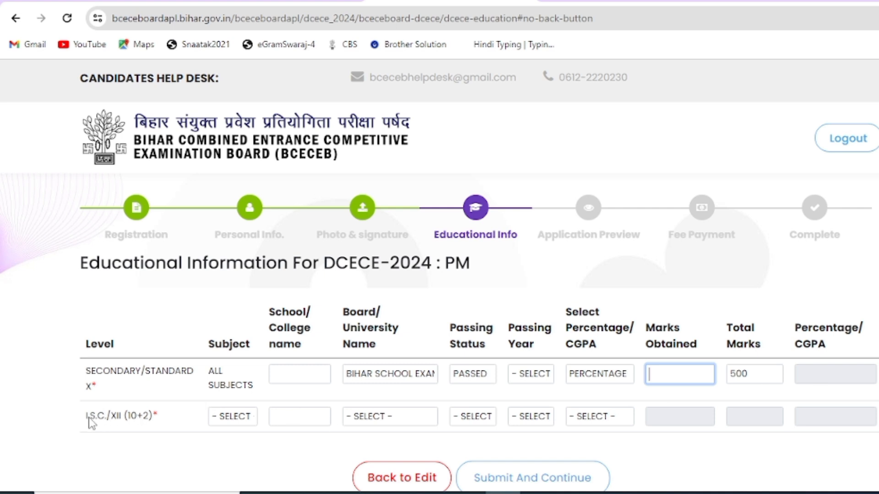
pyautogui.moveTo(91, 418); pyautogui.dragTo(167, 431)
pyautogui.click(233, 423)
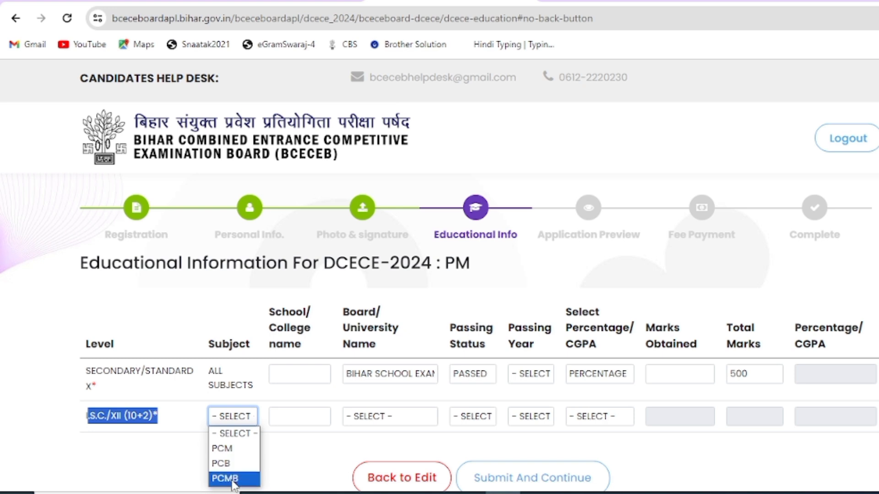
# Step: Set the 10+2 row to PCM, BIHAR SCHOOL EXAMINATION BOARD and PASSED
pyautogui.click(236, 449)
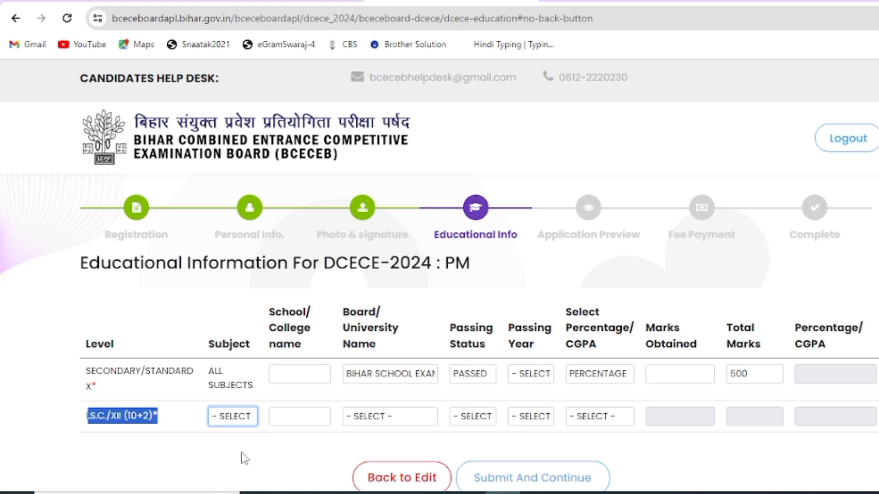
pyautogui.click(291, 419)
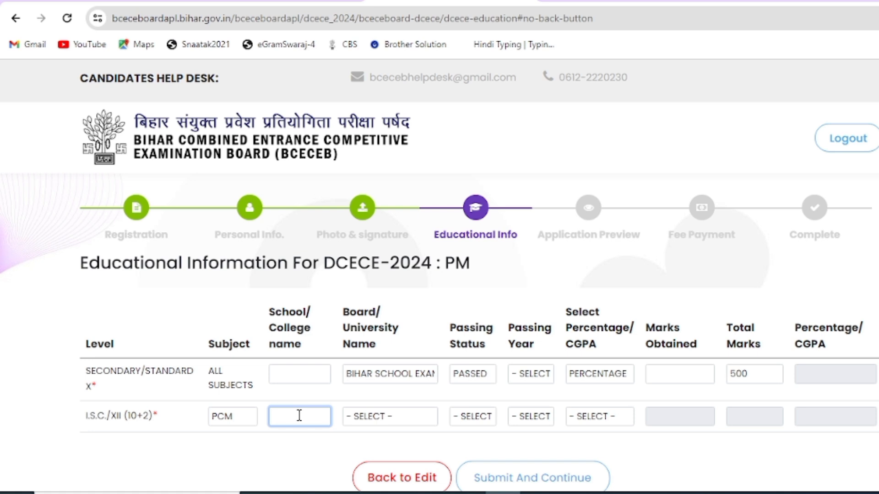
pyautogui.click(369, 417)
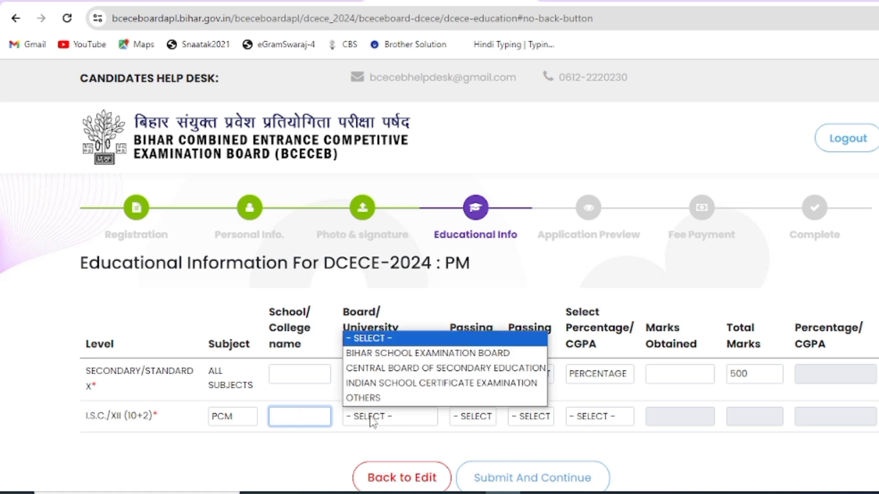
pyautogui.click(405, 353)
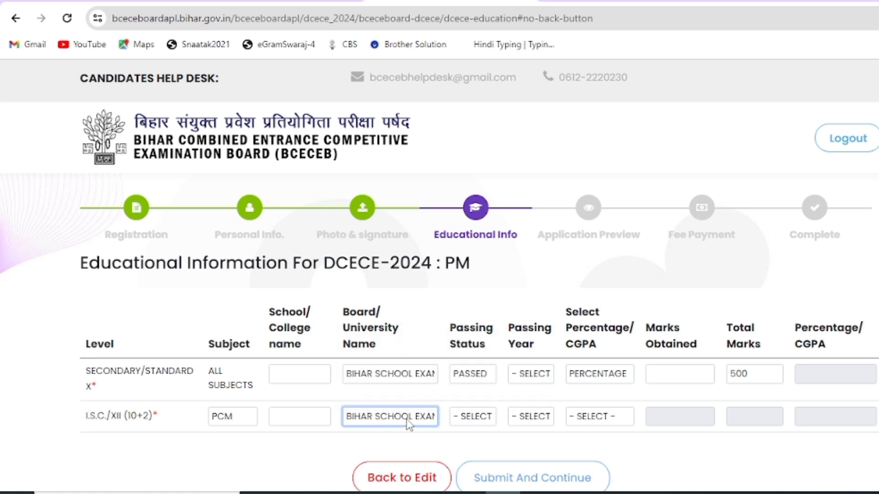
pyautogui.click(479, 417)
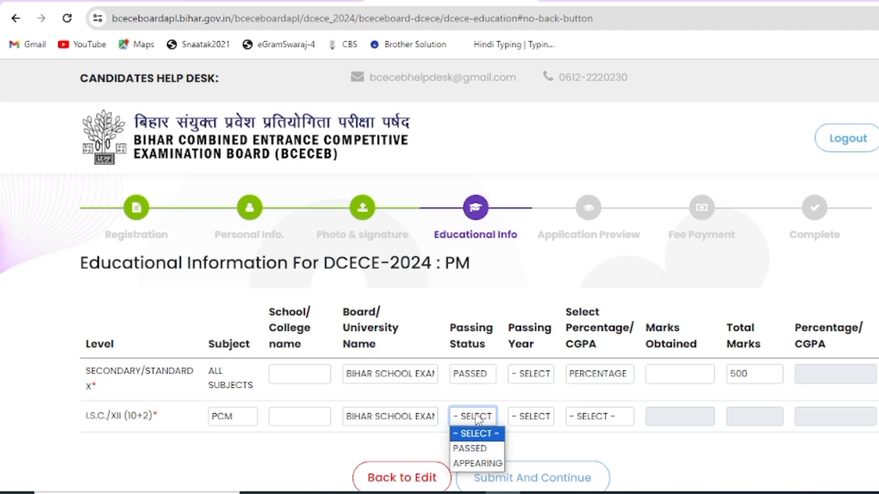
pyautogui.click(474, 447)
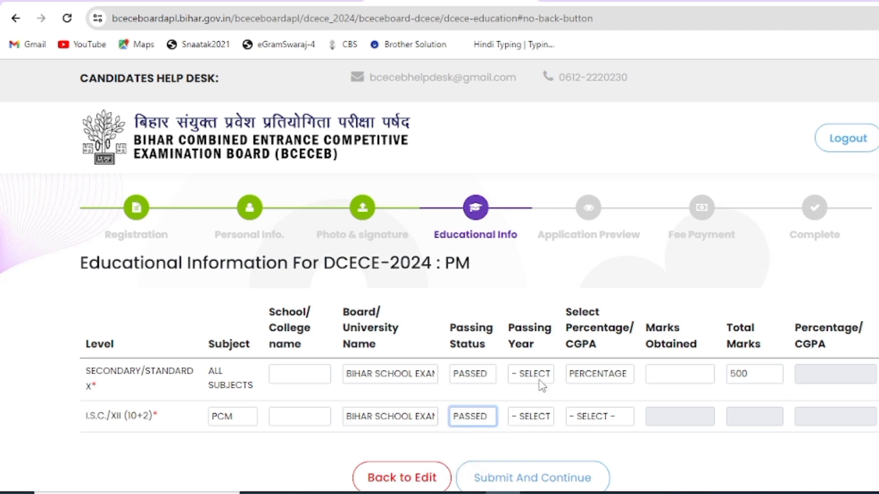
# Step: Choose PERCENTAGE for 10+2, enter marks with 500 total (68.40 percent), and submit
pyautogui.click(537, 419)
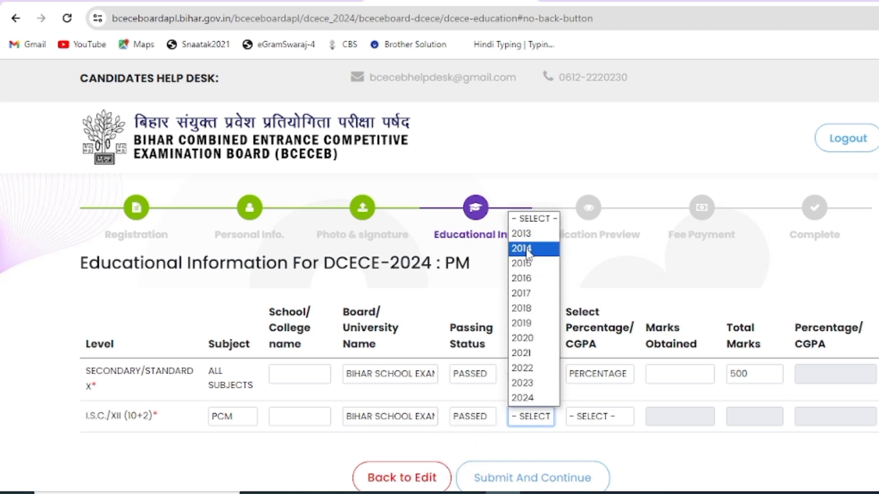
pyautogui.click(589, 397)
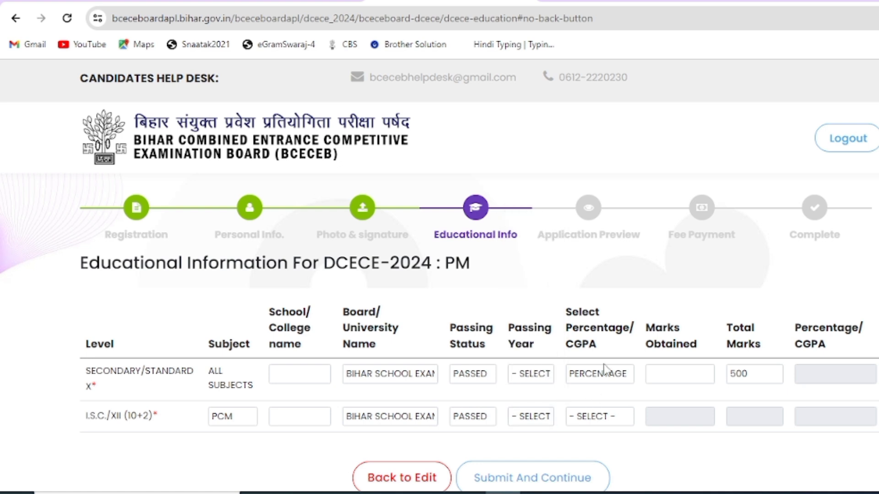
pyautogui.moveTo(576, 317); pyautogui.dragTo(623, 347)
pyautogui.click(604, 416)
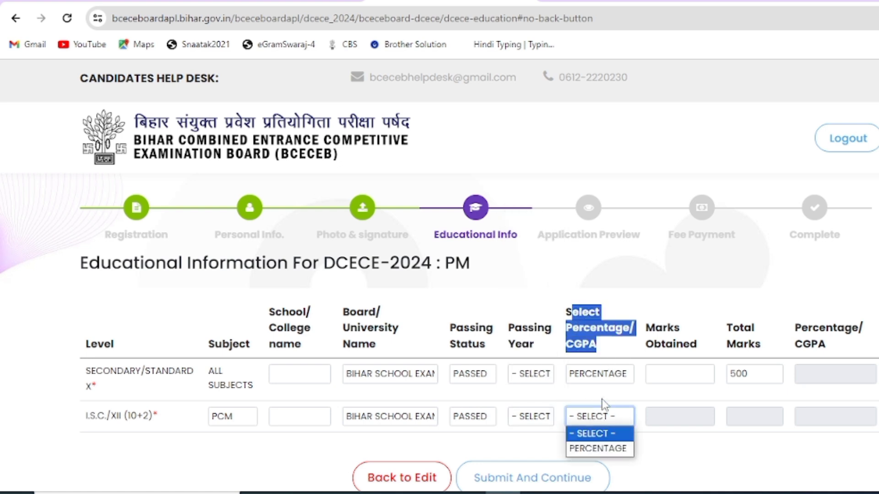
pyautogui.click(597, 449)
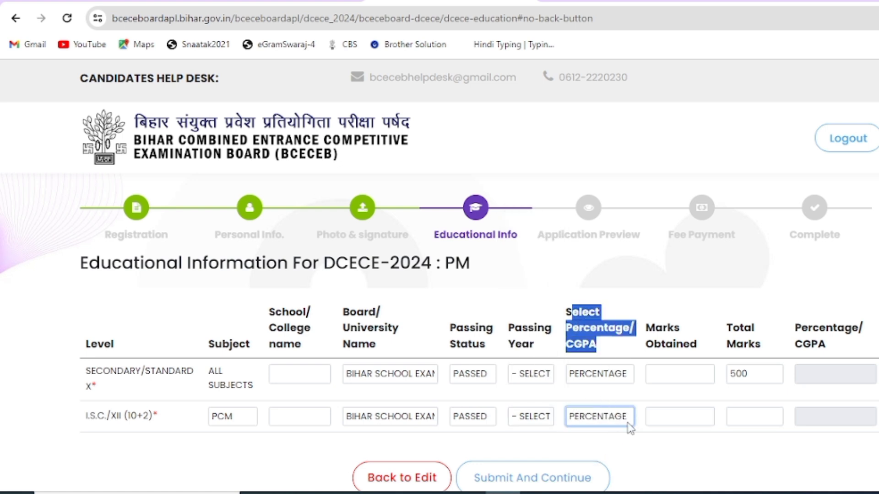
pyautogui.click(666, 358)
pyautogui.click(675, 417)
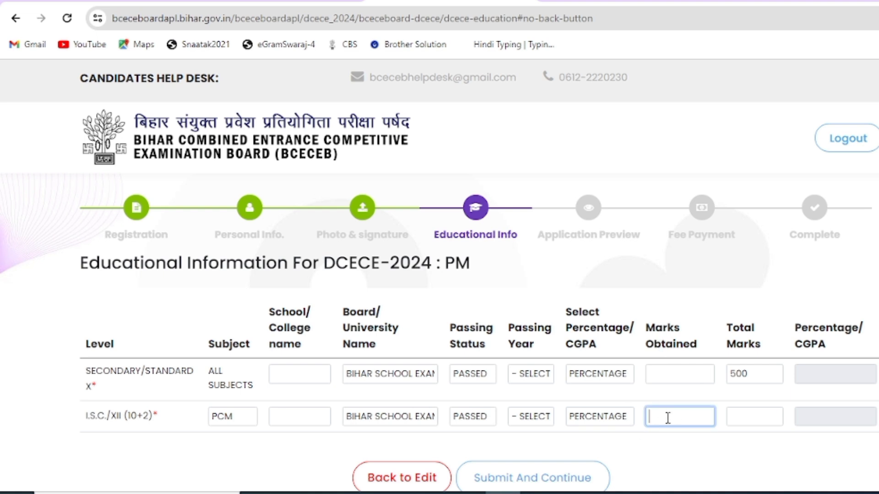
pyautogui.click(759, 415)
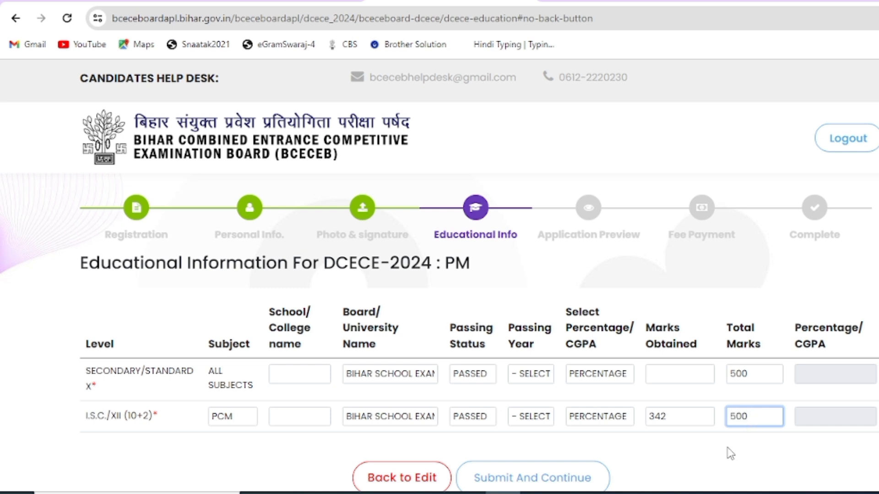
pyautogui.click(804, 442)
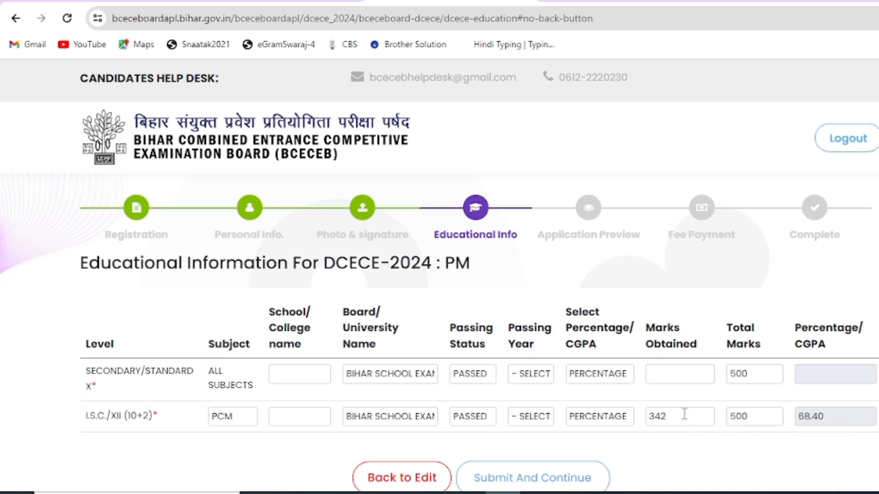
pyautogui.moveTo(684, 414); pyautogui.dragTo(625, 417)
pyautogui.press('BackSpace')
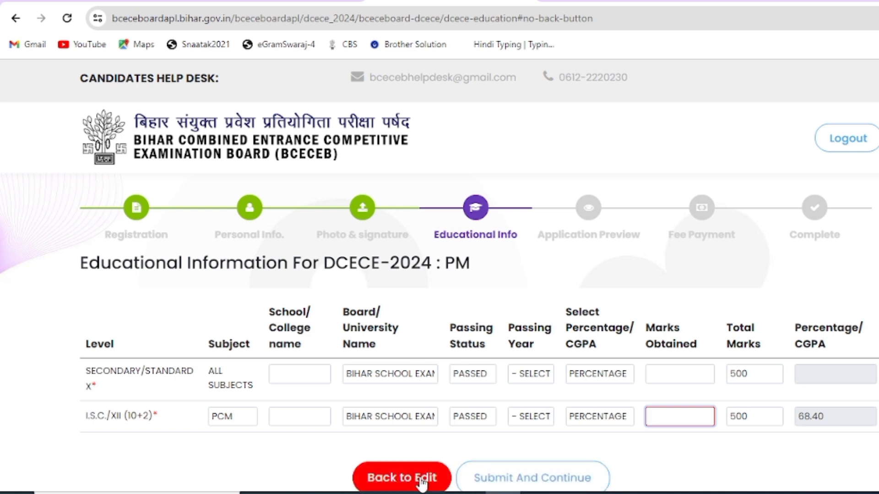
pyautogui.click(540, 478)
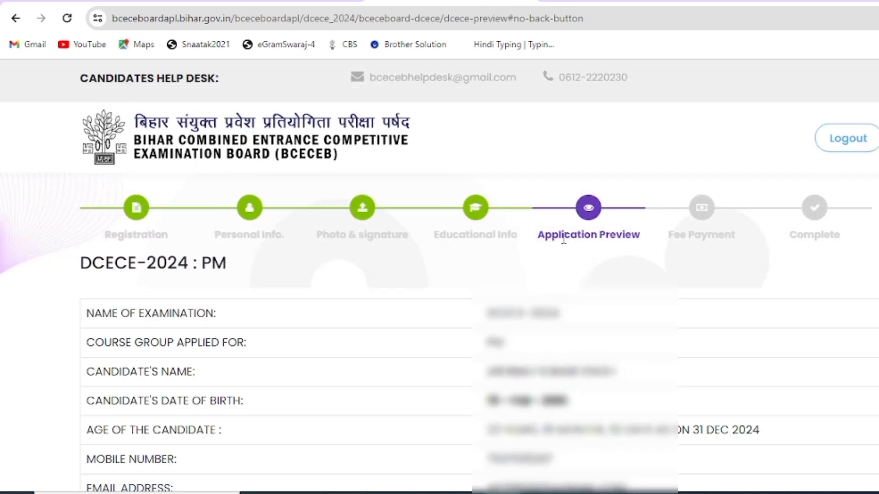
# Step: Scroll through the DCECE-2024 application preview
pyautogui.moveTo(562, 235); pyautogui.dragTo(630, 238)
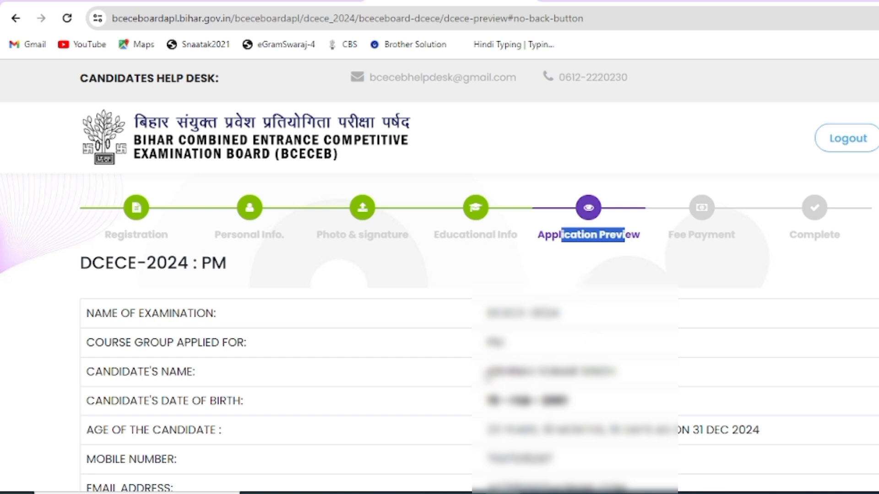
pyautogui.scroll(-6, 487, 373)
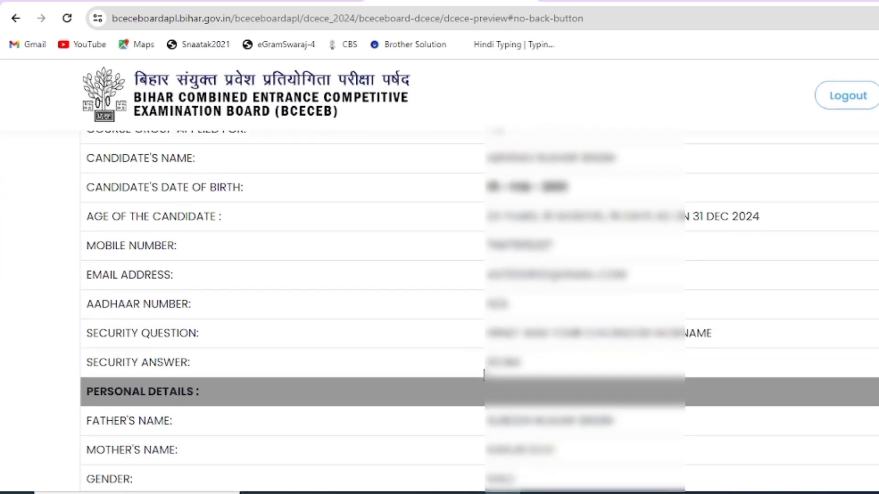
pyautogui.scroll(-9, 484, 376)
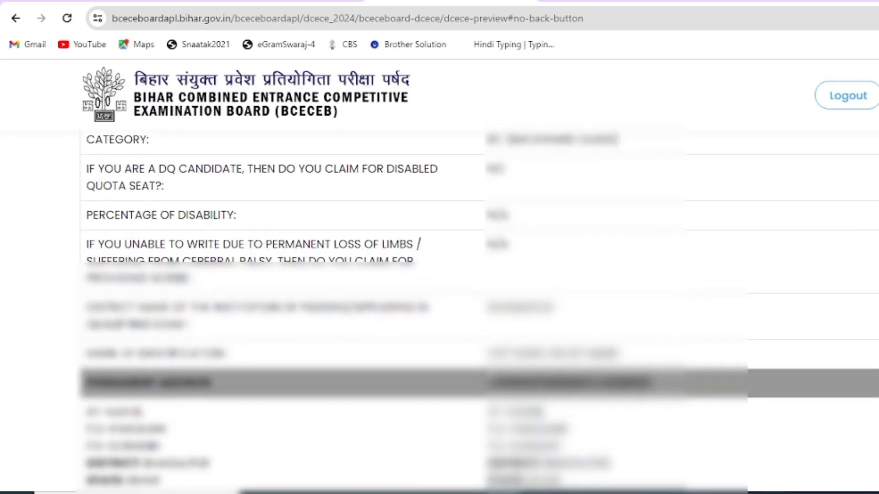
pyautogui.scroll(-9, 485, 376)
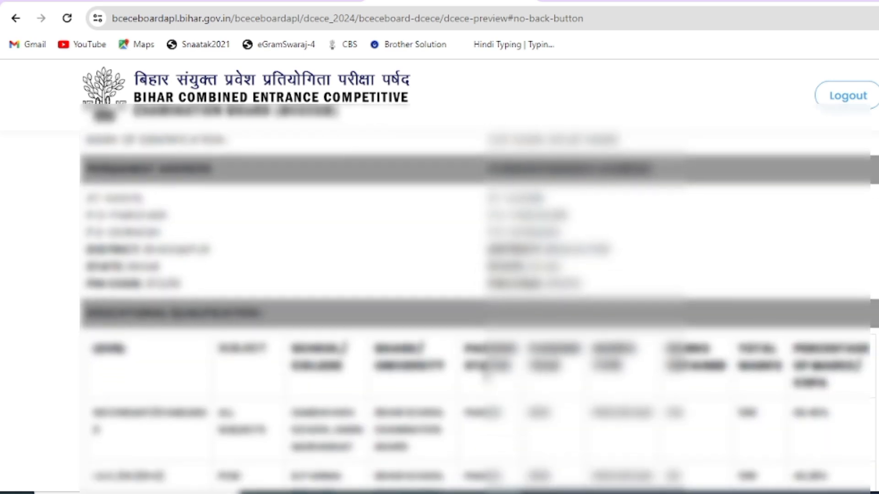
pyautogui.scroll(-7, 486, 376)
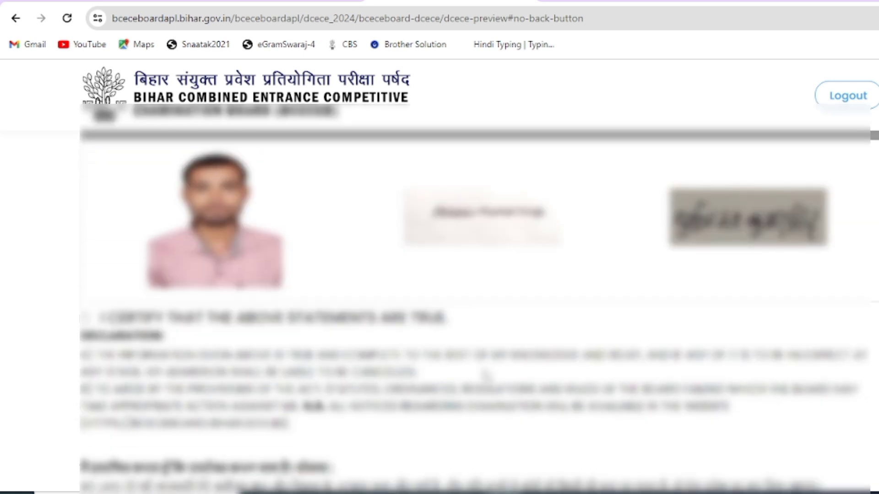
pyautogui.scroll(-2, 486, 366)
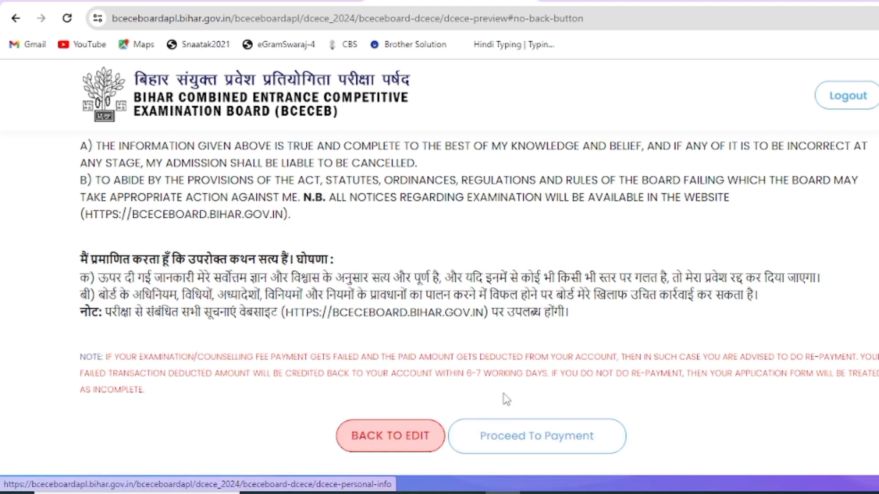
pyautogui.scroll(2, 502, 398)
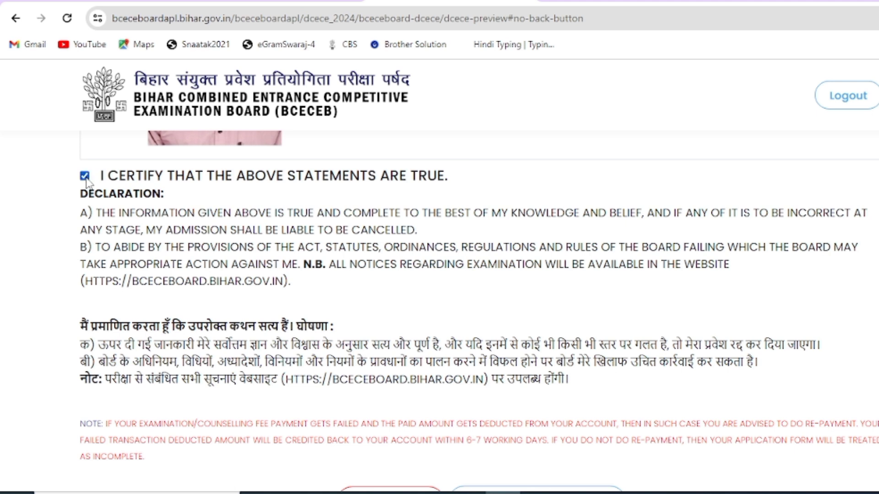
pyautogui.scroll(-2, 400, 265)
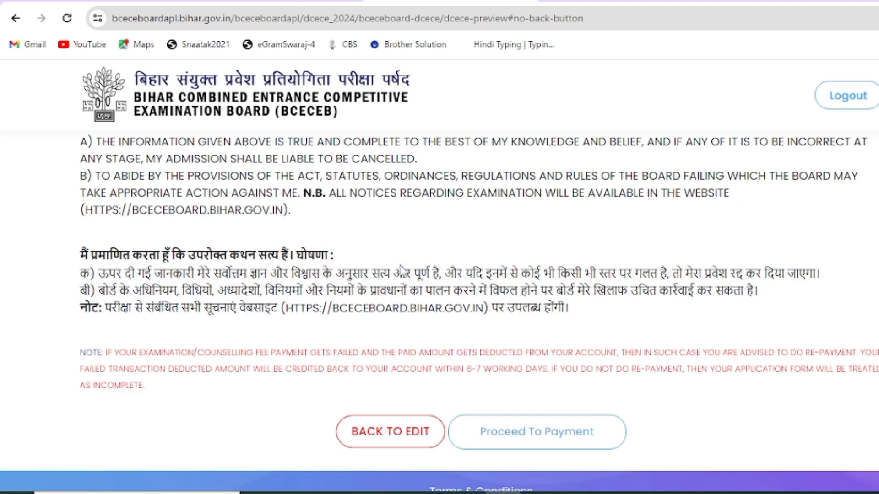
# Step: Proceed to payment and confirm the application with the Rs. 750 fee
pyautogui.click(543, 444)
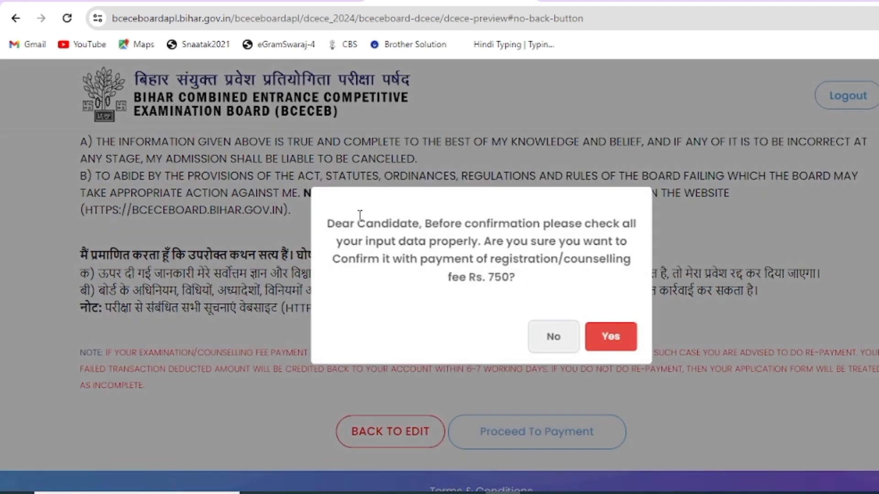
pyautogui.moveTo(516, 278); pyautogui.dragTo(487, 280)
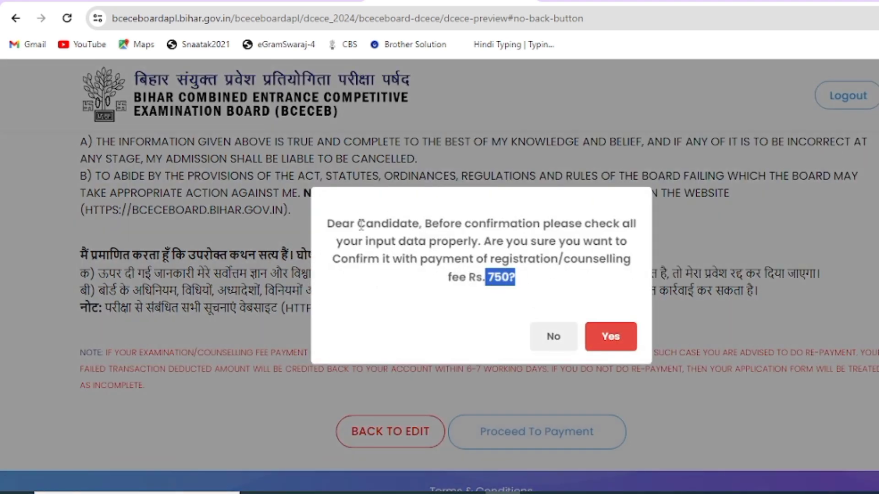
pyautogui.moveTo(352, 224); pyautogui.dragTo(605, 277)
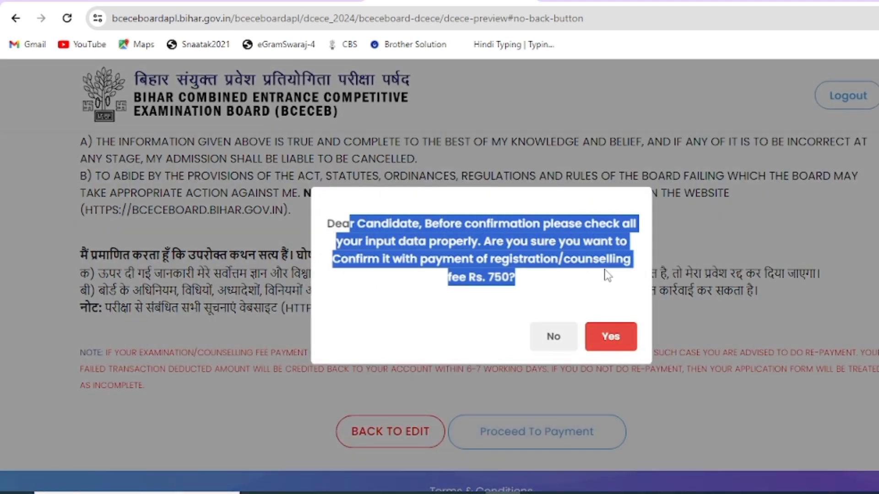
pyautogui.click(627, 342)
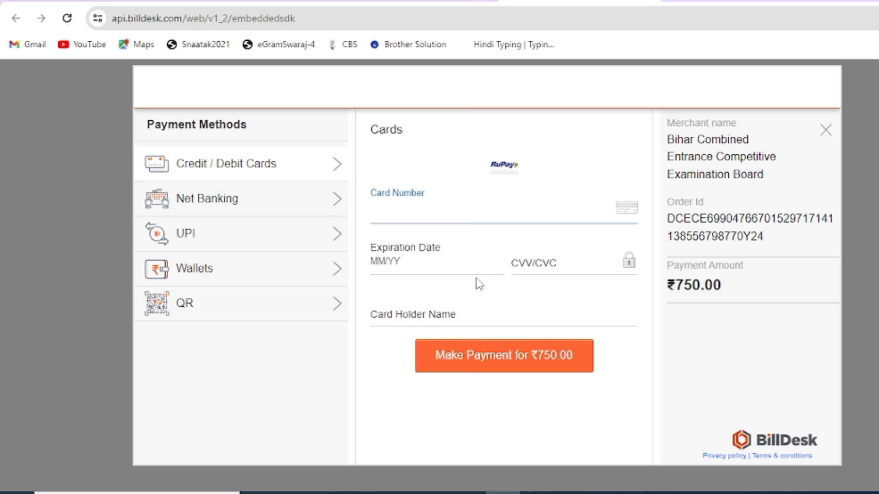
# Step: Review the ₹750.00 card details form and the net banking, UPI and wallet options
pyautogui.moveTo(734, 294); pyautogui.dragTo(670, 289)
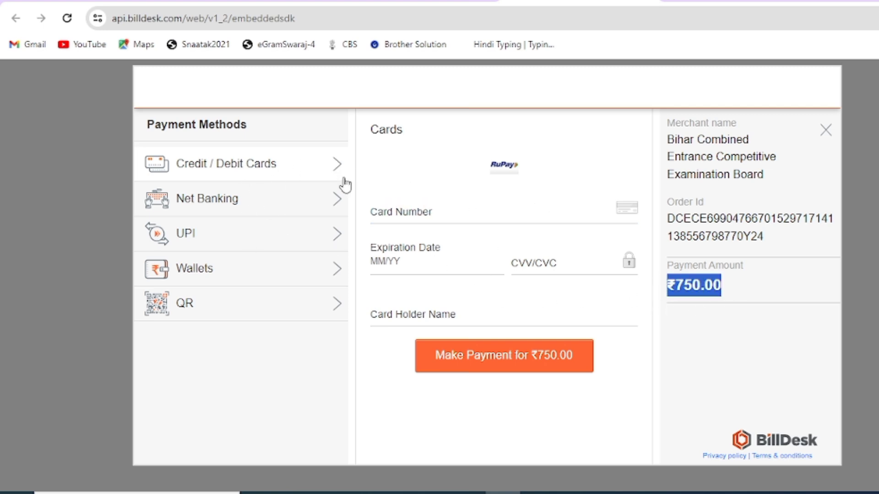
pyautogui.click(411, 210)
pyautogui.click(419, 261)
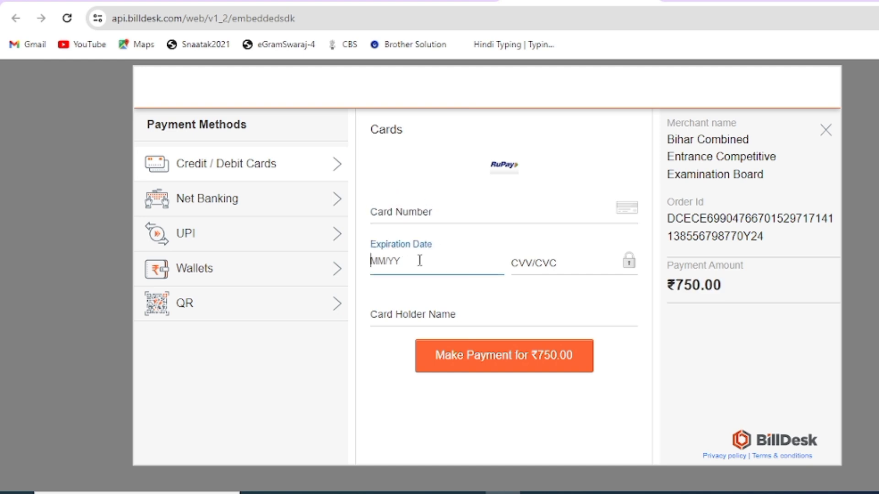
pyautogui.click(559, 270)
pyautogui.click(403, 312)
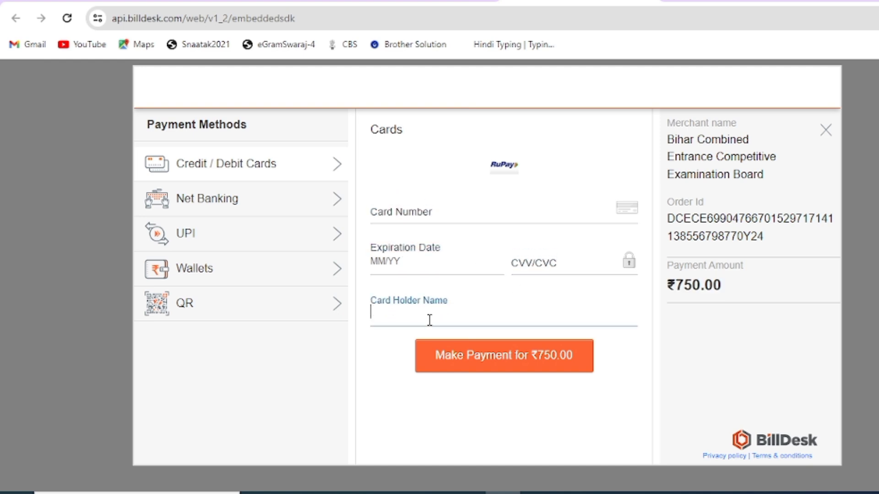
pyautogui.click(248, 203)
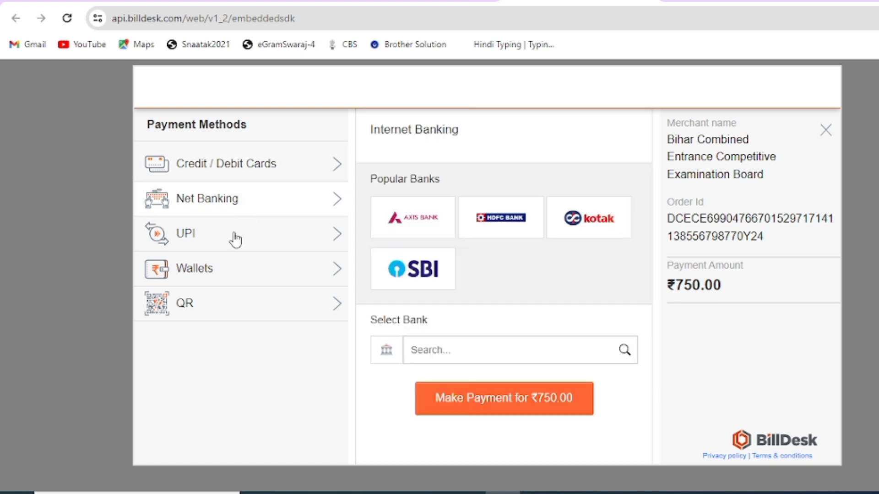
pyautogui.click(236, 239)
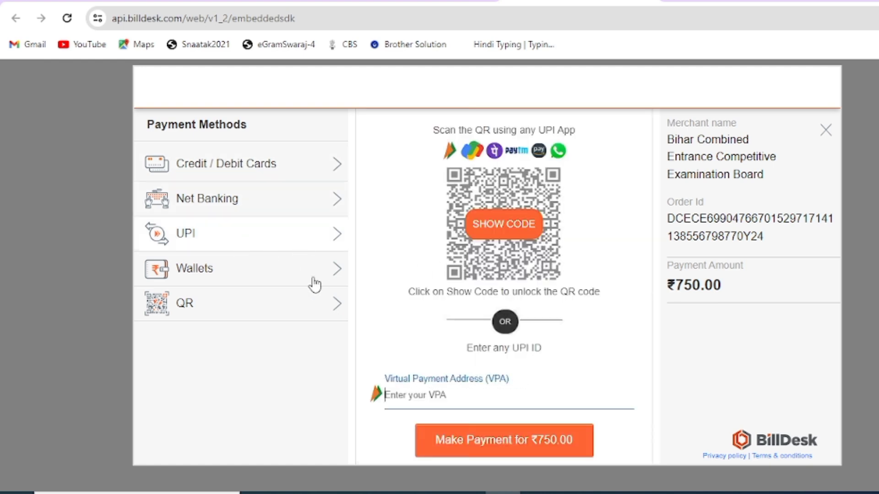
pyautogui.click(247, 284)
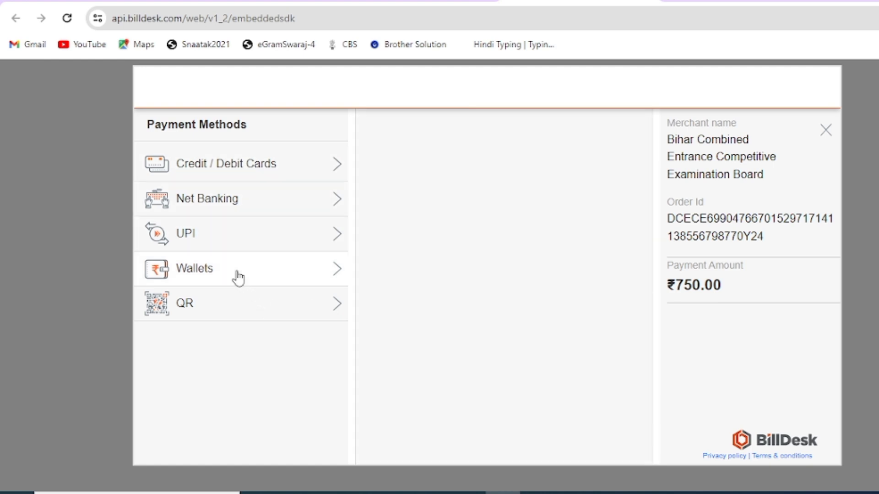
# Step: Pay ₹750.00 by BHIM UPI QR code and point out its expiry countdown
pyautogui.click(231, 309)
pyautogui.click(439, 281)
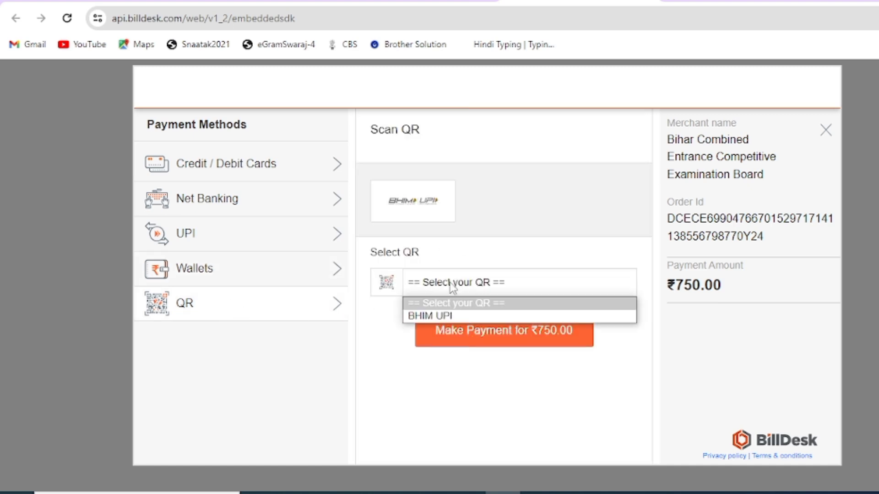
pyautogui.click(446, 312)
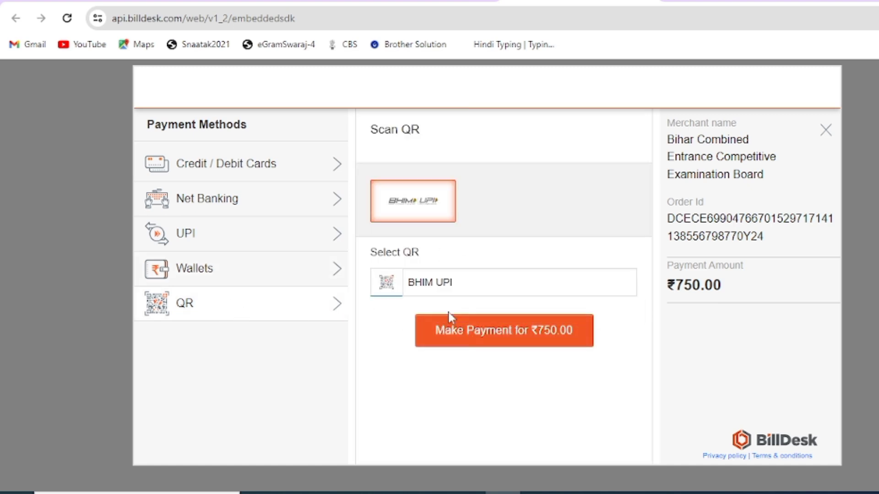
pyautogui.click(507, 330)
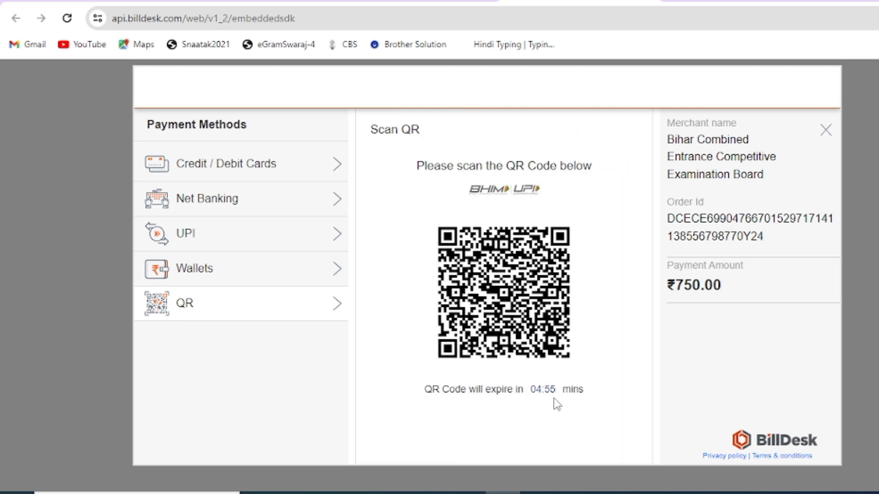
pyautogui.doubleClick(540, 395)
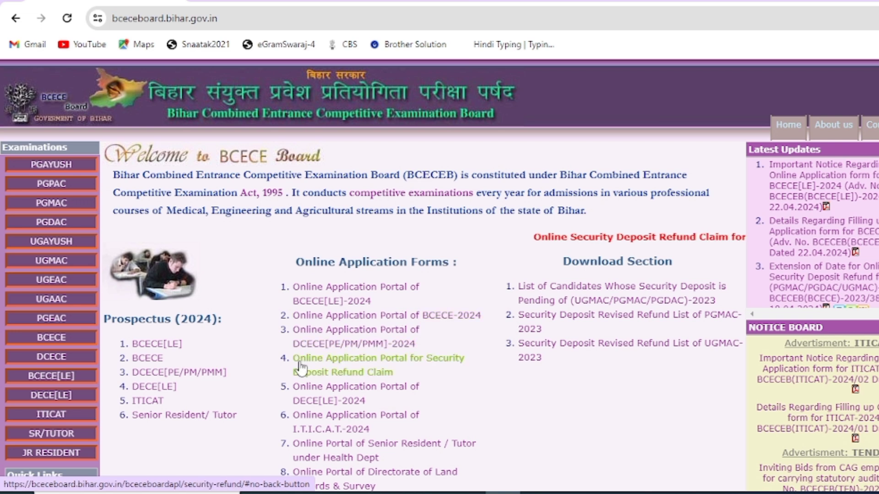
# Step: Open the passport photo from the Downloads folder in Paint for editing
pyautogui.moveTo(281, 359); pyautogui.dragTo(389, 373)
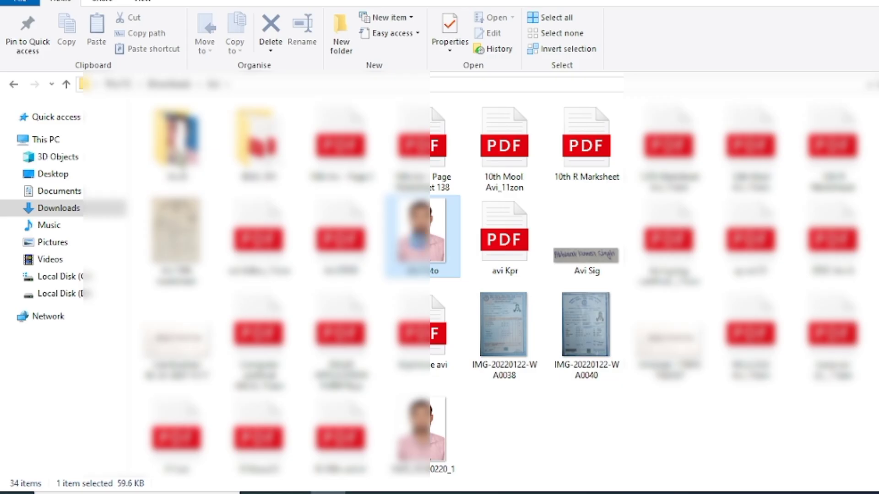
pyautogui.rightClick(419, 243)
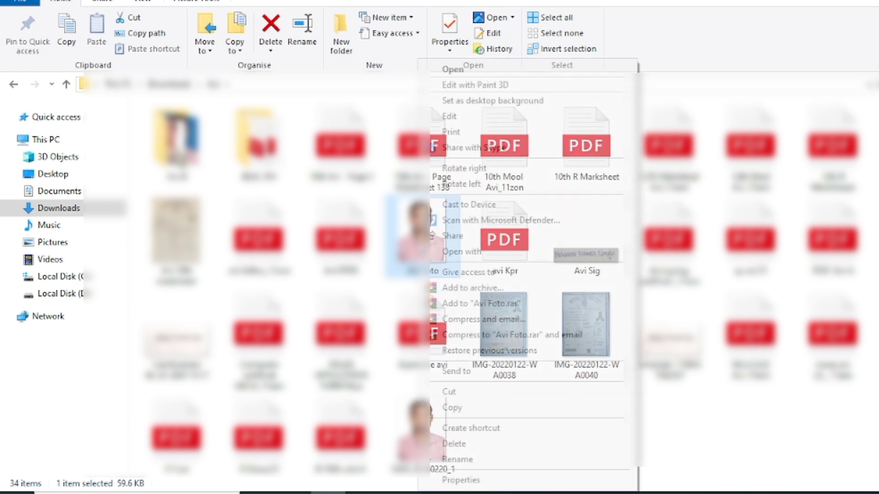
pyautogui.click(451, 116)
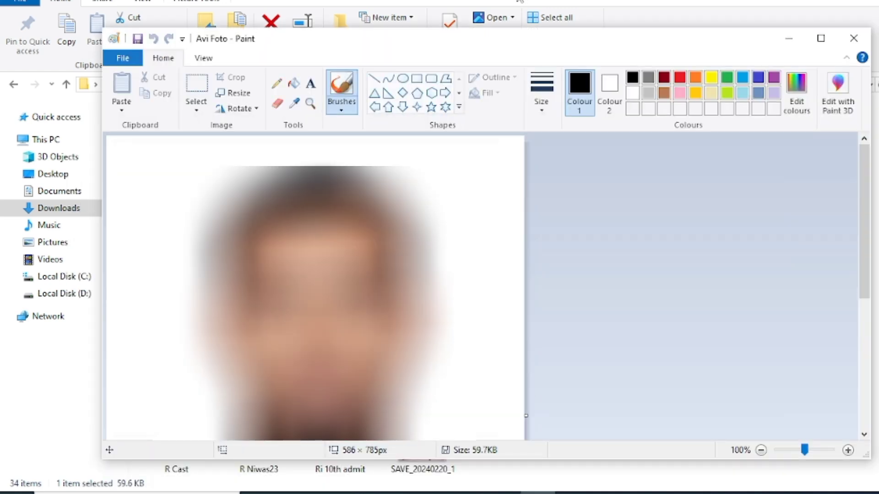
# Step: Resize the photo in pixels to 200 × 250 without maintaining aspect ratio
pyautogui.click(814, 38)
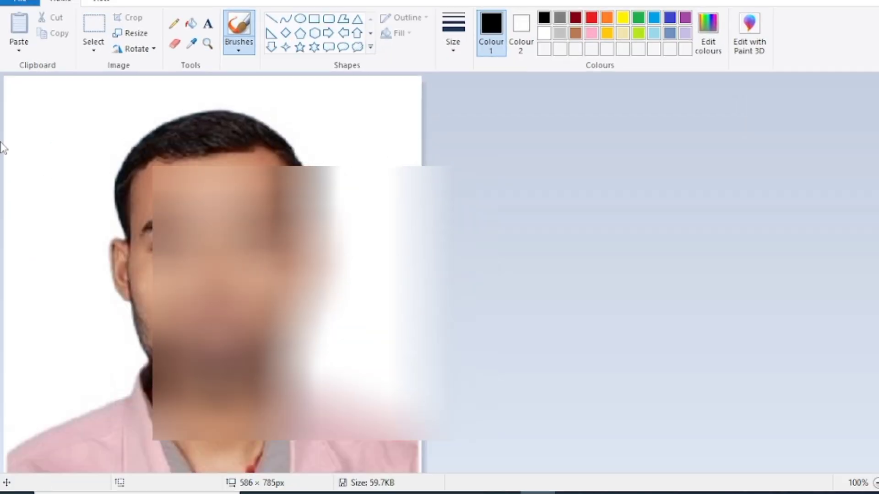
pyautogui.click(138, 35)
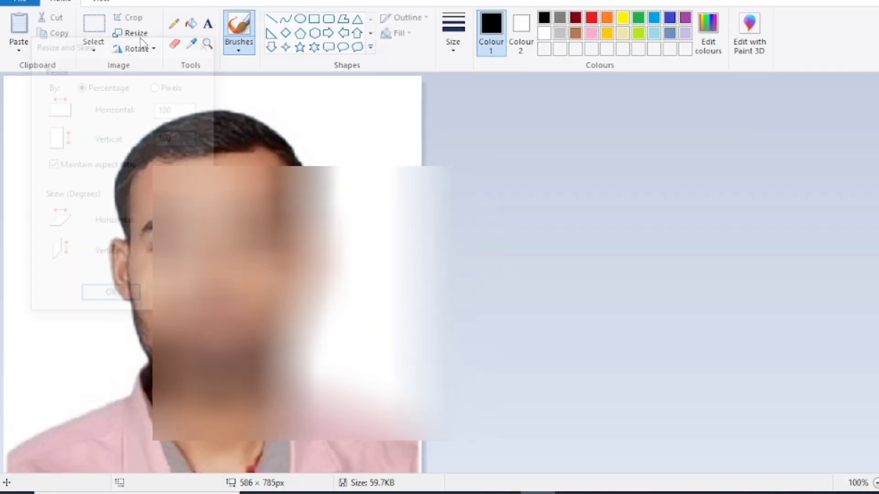
pyautogui.click(156, 85)
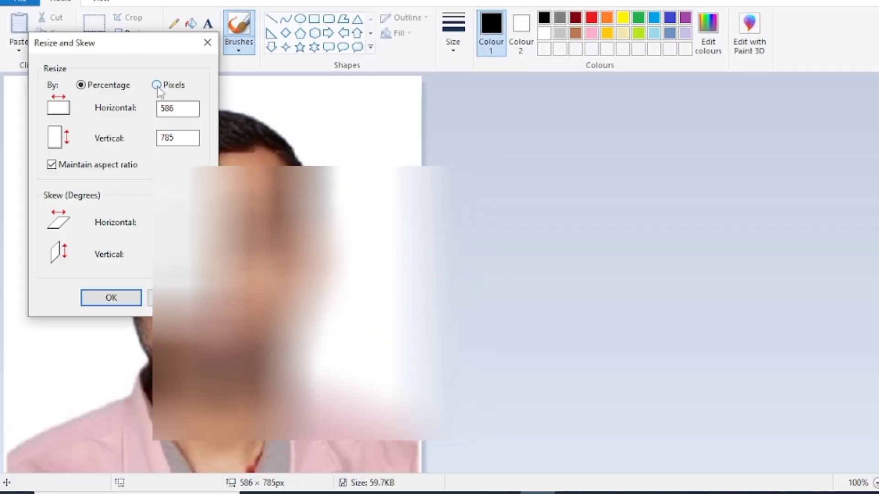
pyautogui.click(51, 166)
pyautogui.moveTo(186, 108); pyautogui.dragTo(152, 108)
pyautogui.write('30')
pyautogui.write('0')
pyautogui.moveTo(184, 137); pyautogui.dragTo(154, 141)
pyautogui.write('2')
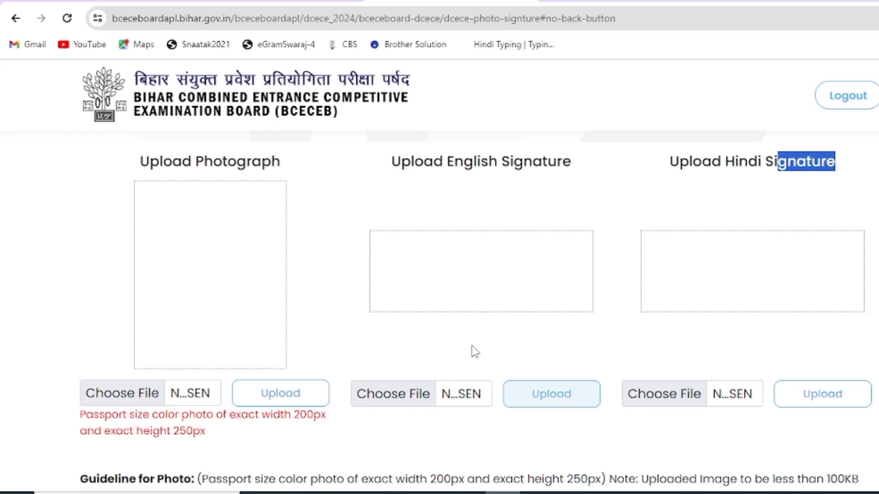
pyautogui.scroll(-3, 471, 350)
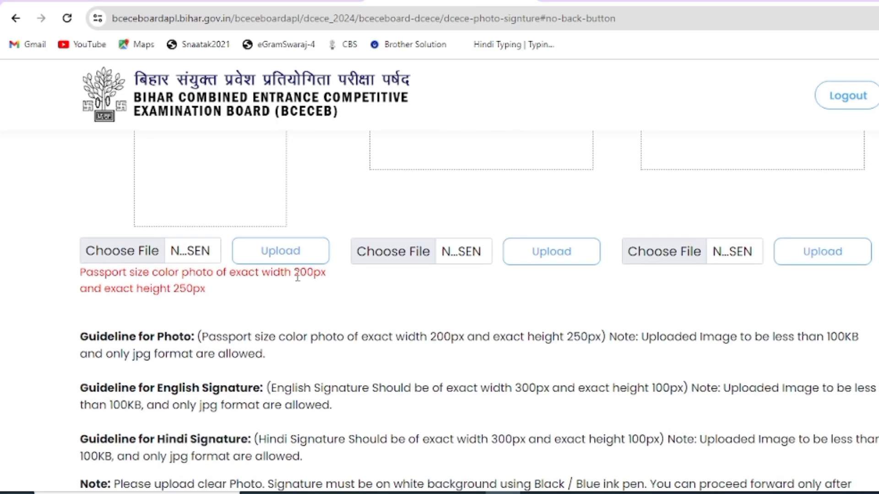
pyautogui.moveTo(300, 277); pyautogui.dragTo(317, 273)
pyautogui.moveTo(172, 291); pyautogui.dragTo(200, 291)
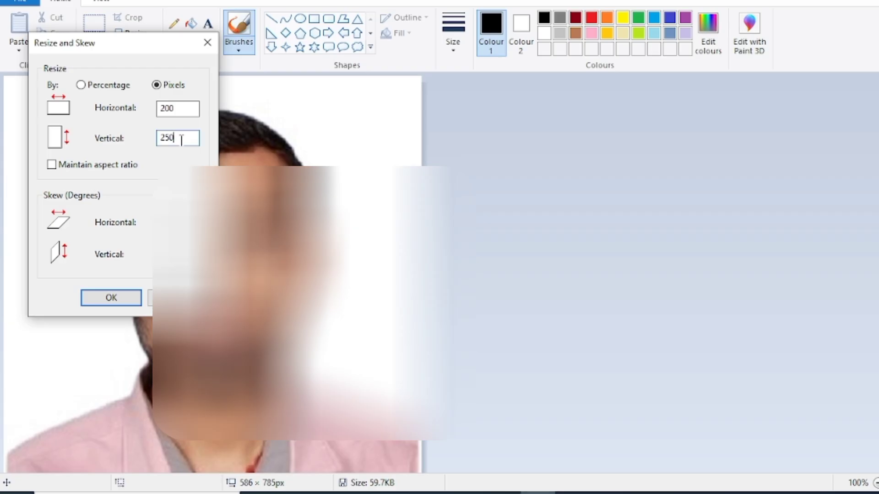
pyautogui.click(118, 298)
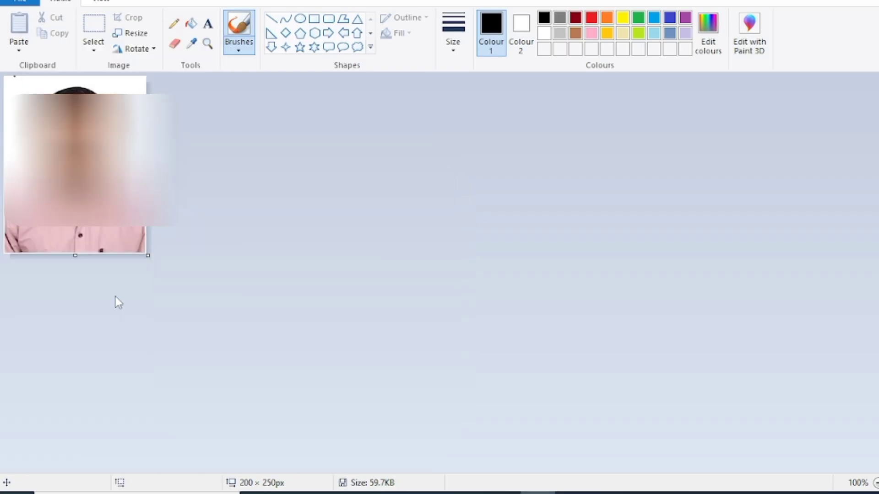
# Step: Save the resized photo from Paint as a JPEG in the Downloads folder
pyautogui.click(32, 3)
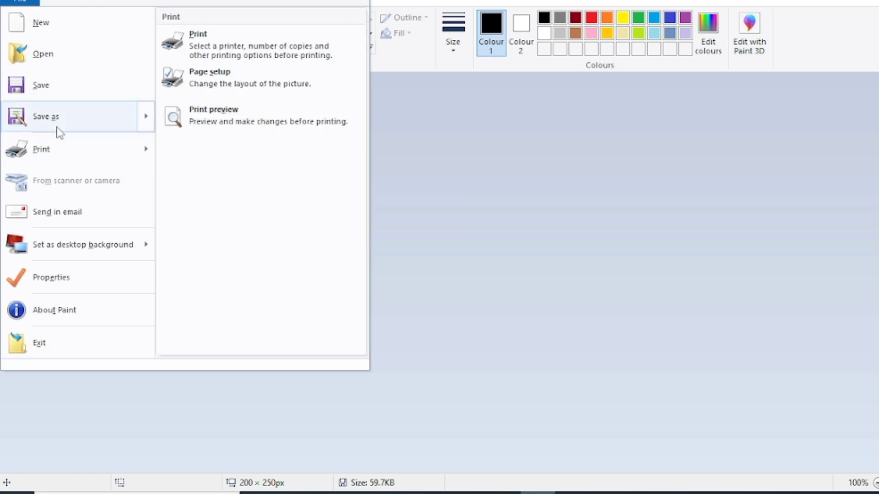
pyautogui.click(56, 126)
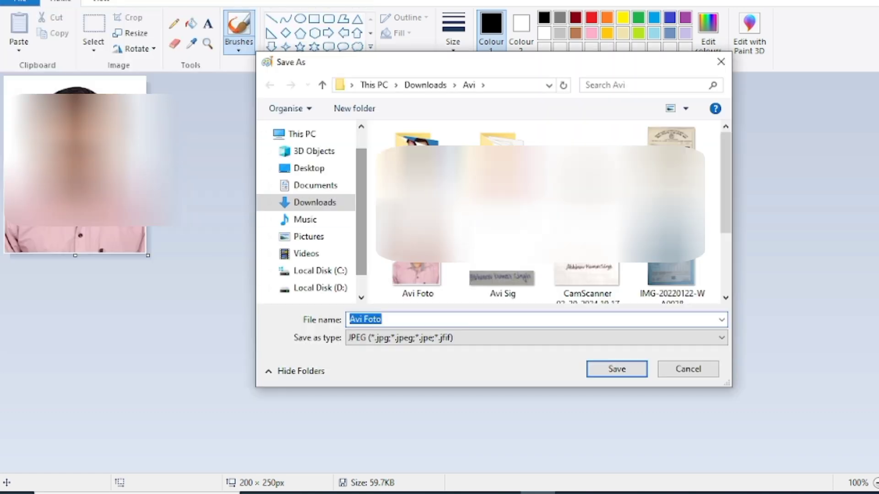
pyautogui.click(395, 342)
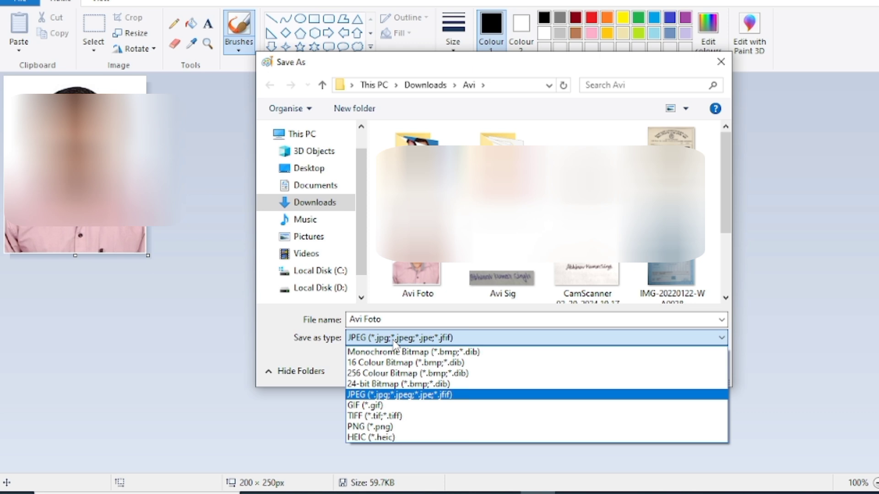
pyautogui.click(396, 345)
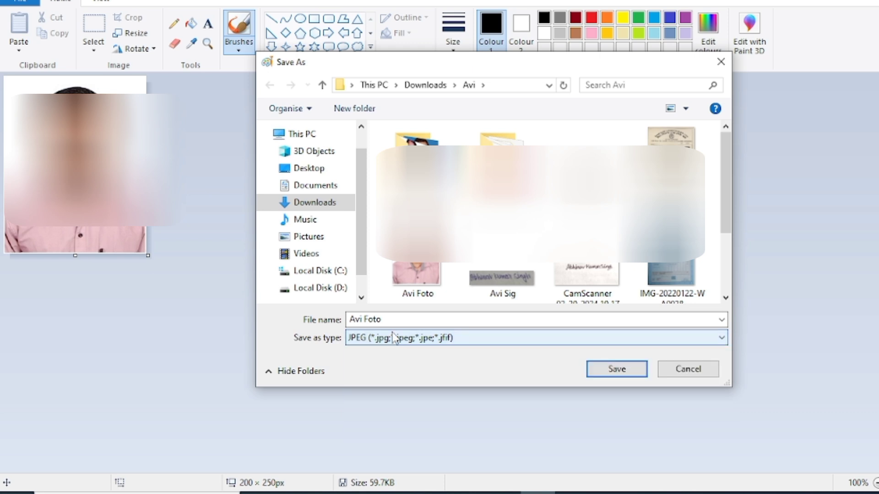
pyautogui.click(316, 204)
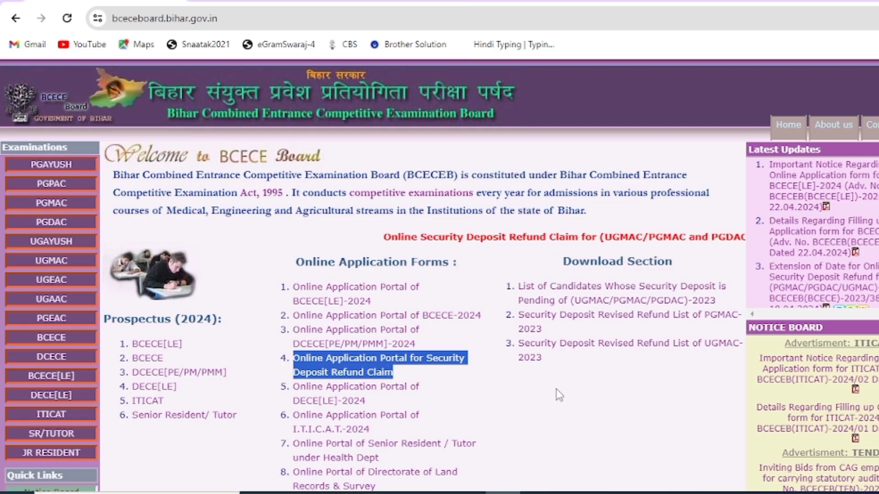
# Step: Clear the link 4 highlight and highlight the DCECE[PE/PM/PMM]-2024 Online Application Portal link
pyautogui.click(556, 389)
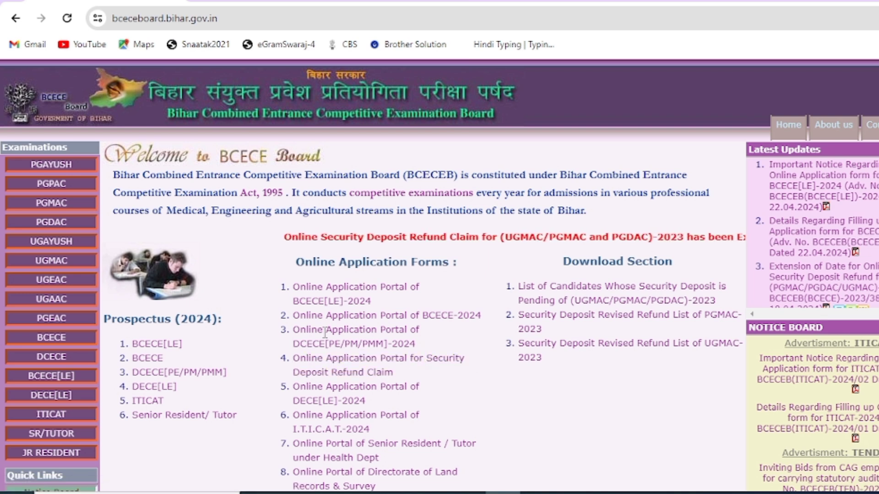
pyautogui.moveTo(280, 333); pyautogui.dragTo(420, 351)
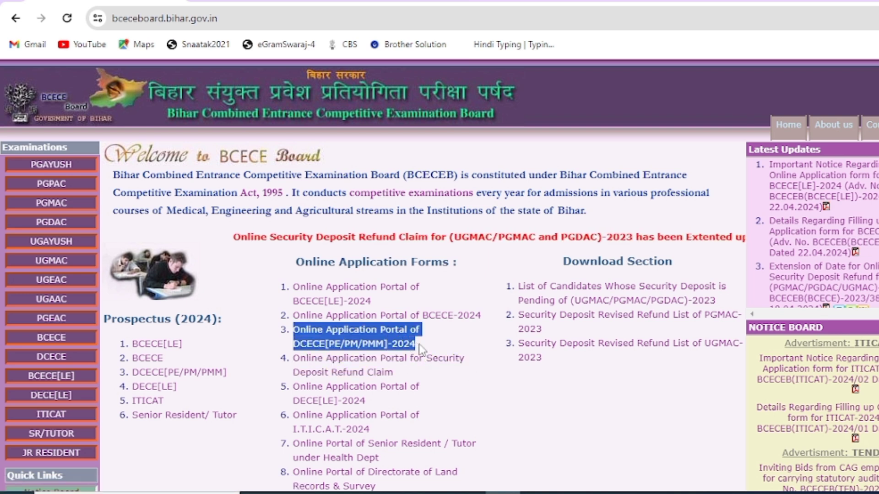